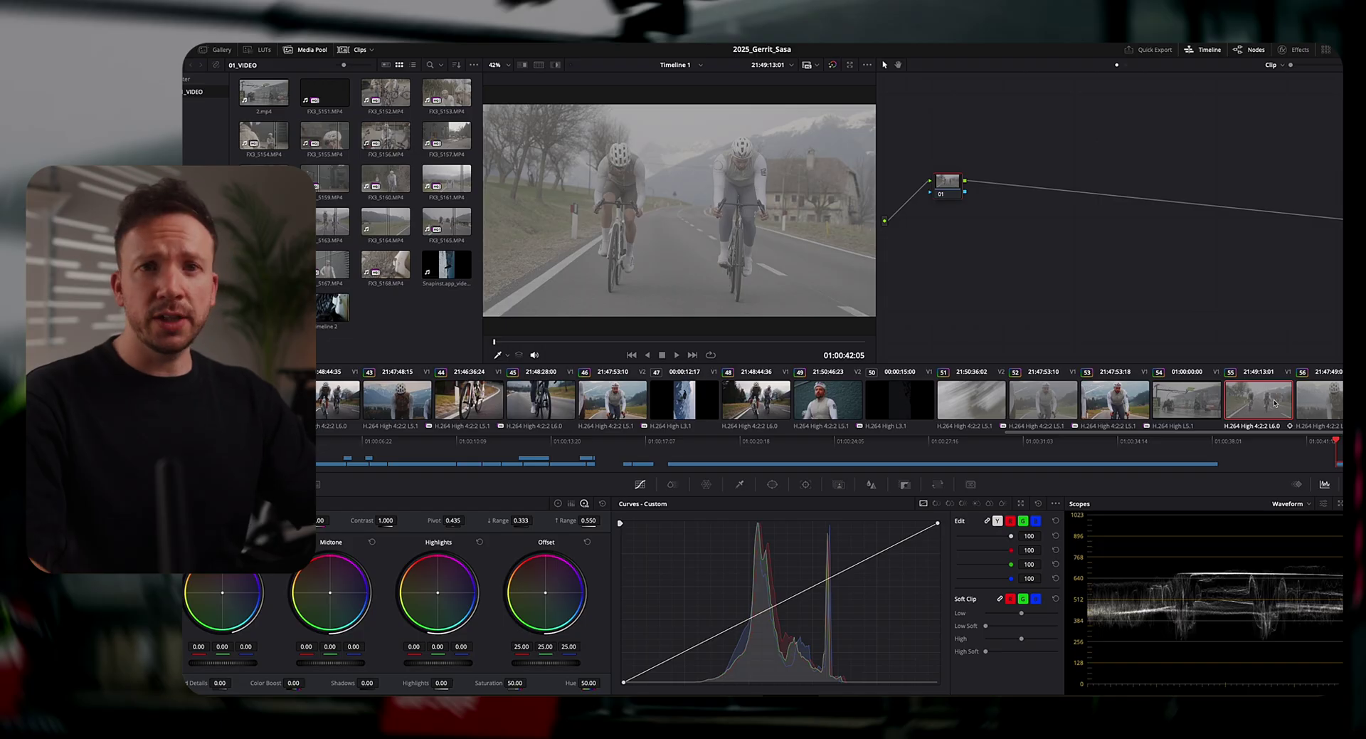
Play and scrub the cycling clip, then return to frame 01:00:42:05.
key(space)
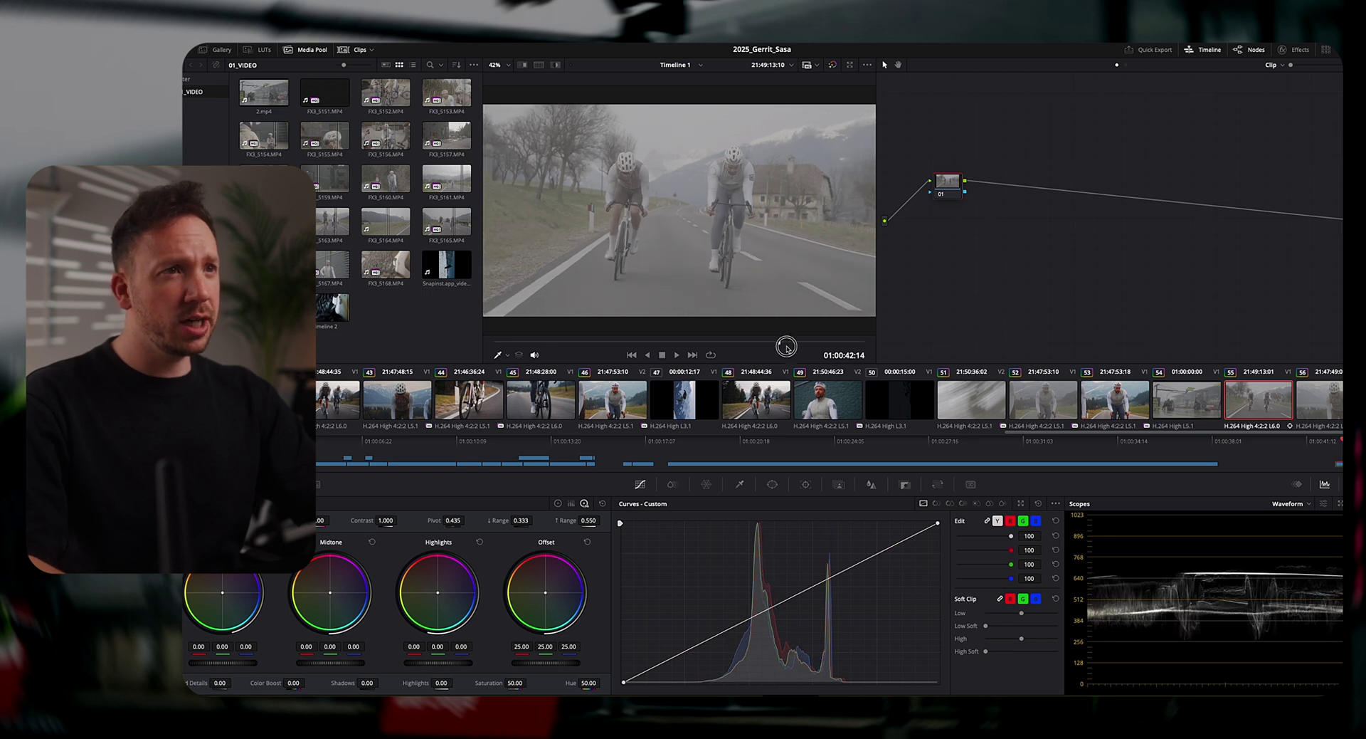
drag(610, 342, 555, 331)
click(1336, 440)
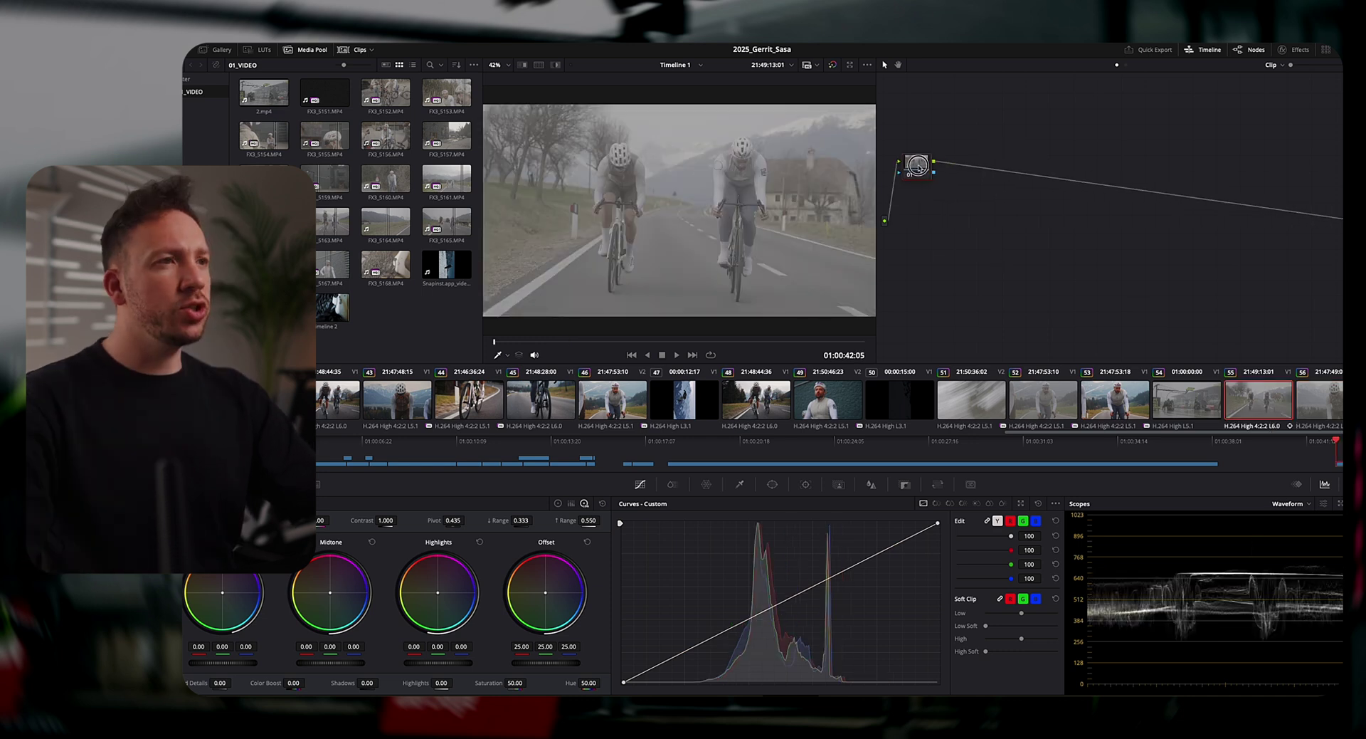
Add serial nodes up to 06 with Alt+S and move nodes 04–06 onto a second row.
drag(918, 165, 937, 163)
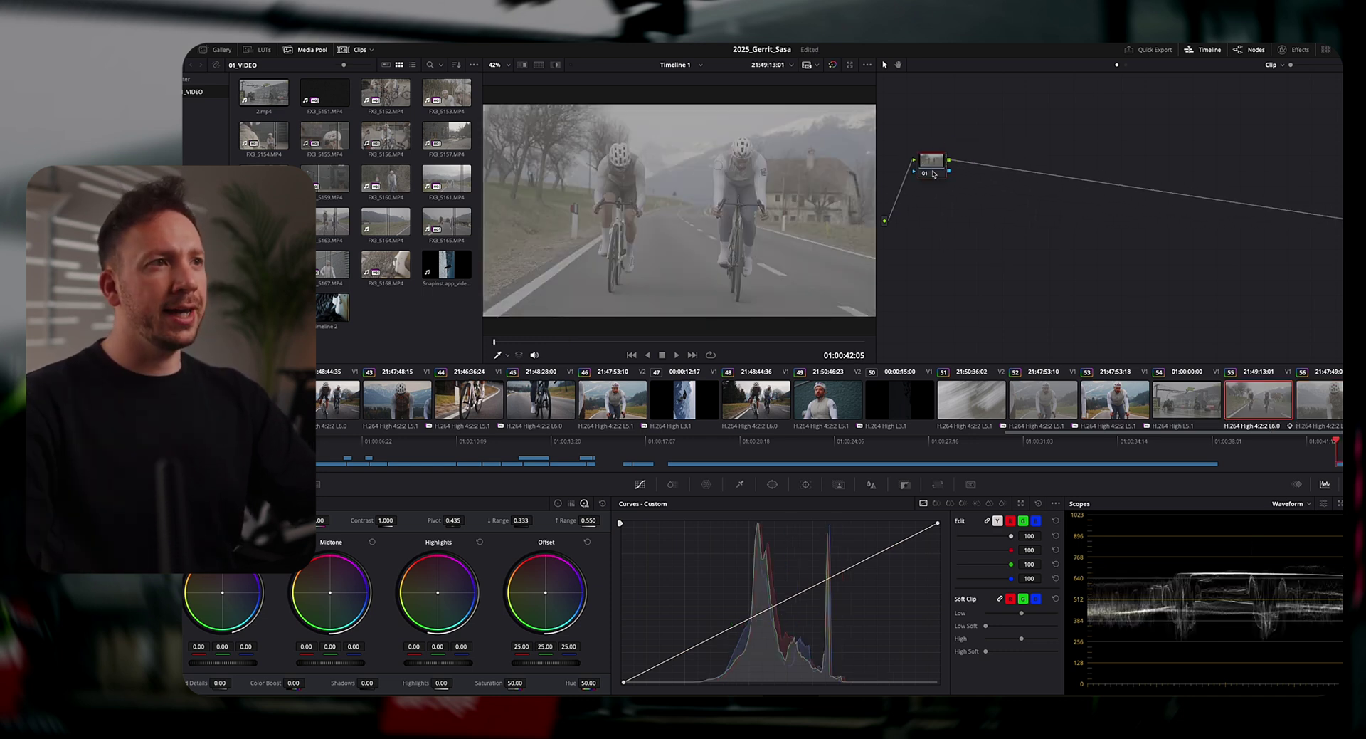
key(alt+s)
key(alt+s)
key(alt+s)
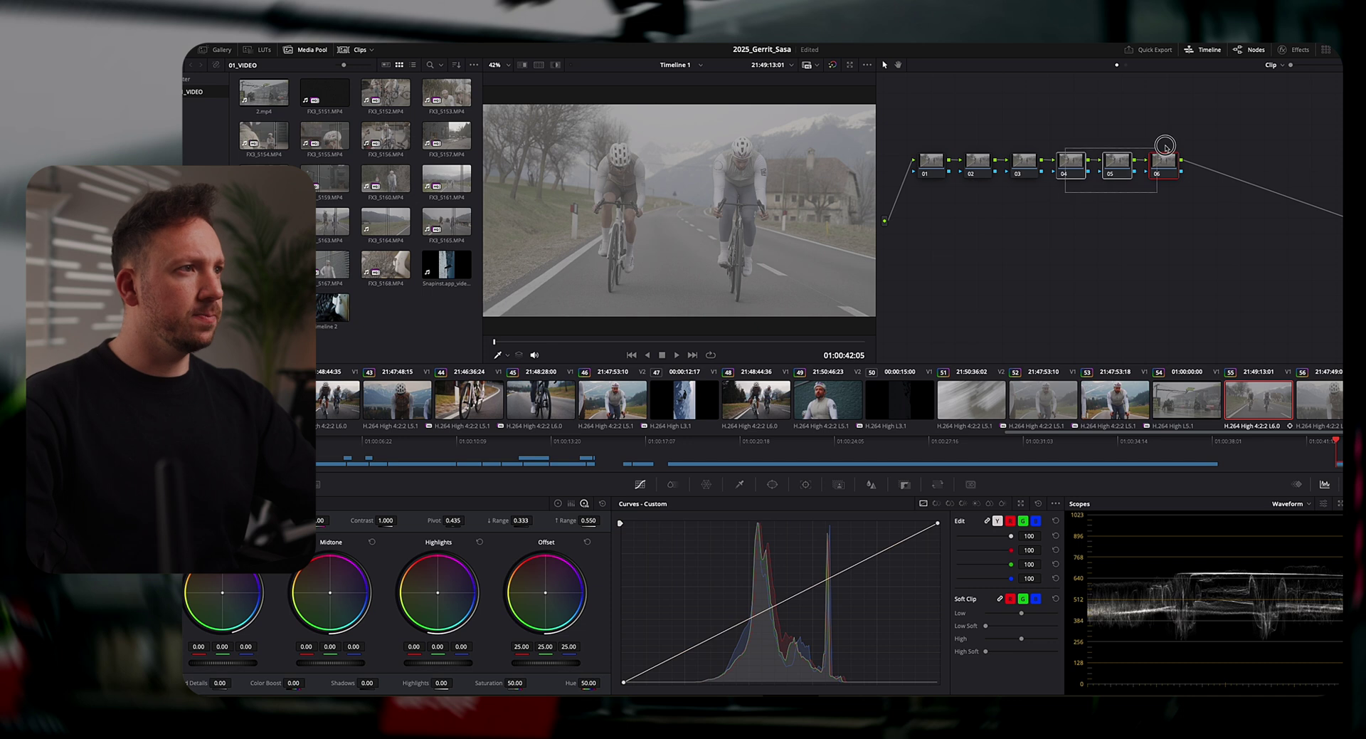
drag(1168, 167, 1033, 214)
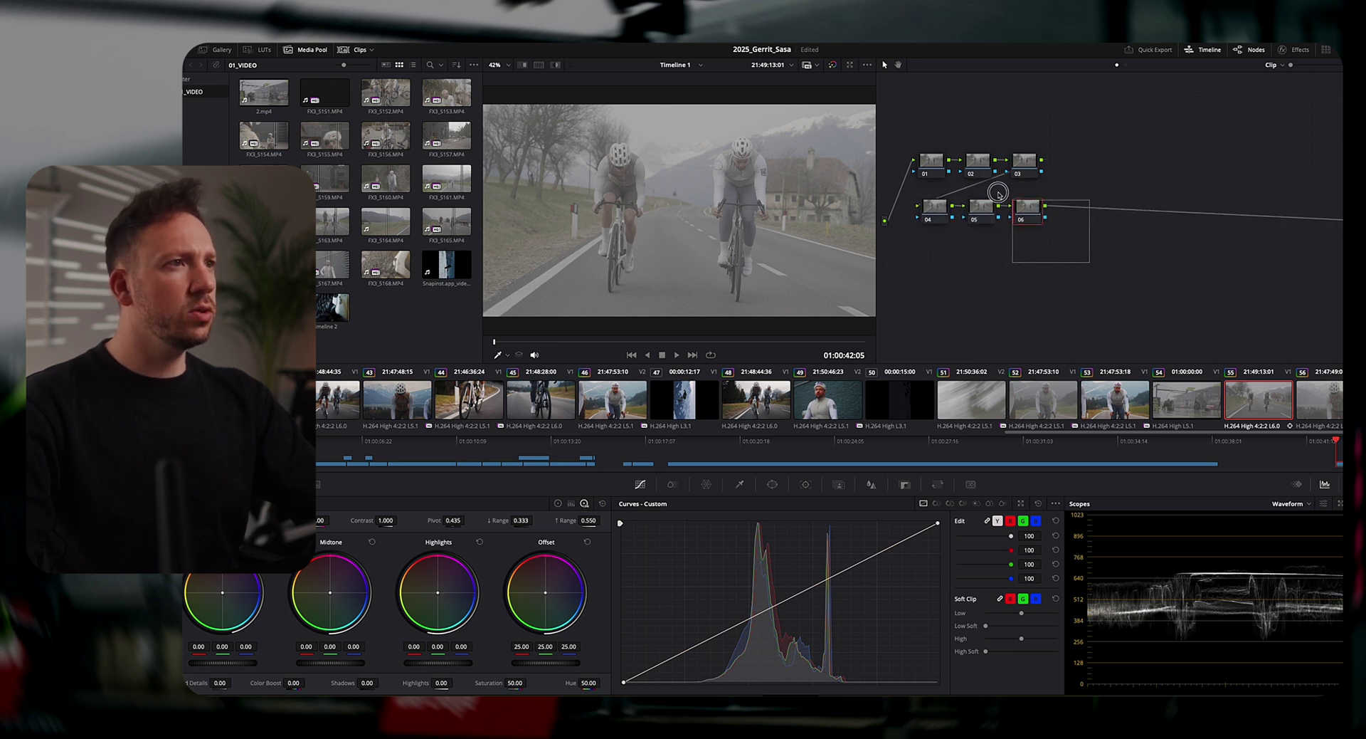
click(991, 167)
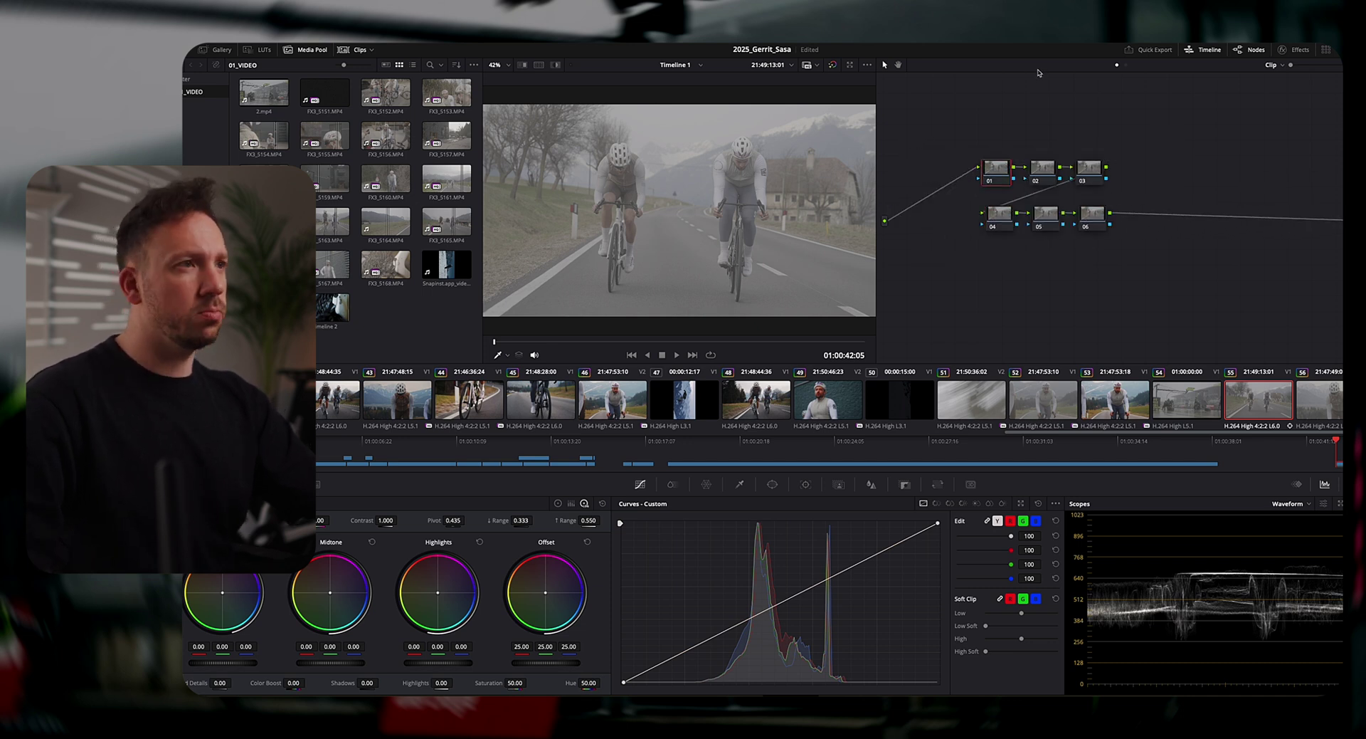
Name nodes 01–06 Denoise, WB, EXP, CORR, CST and LOOK in order.
right_click(990, 167)
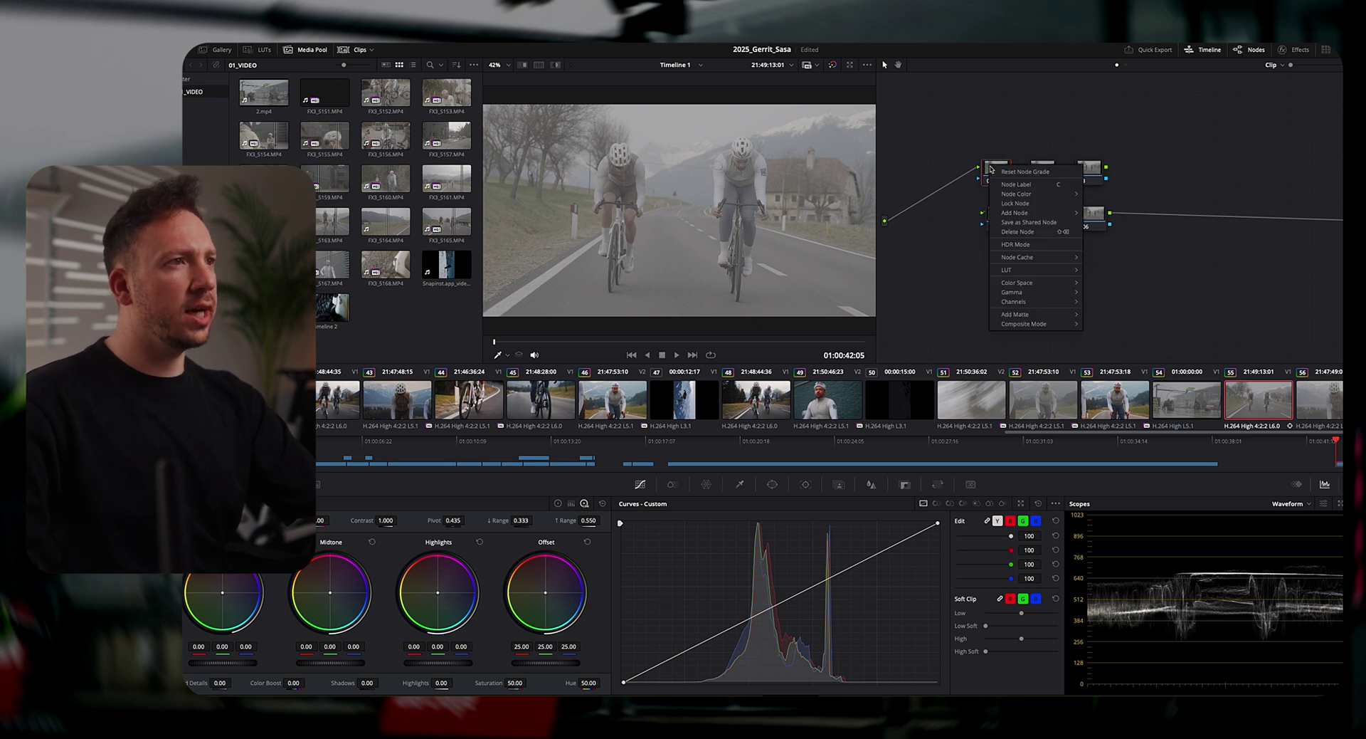
click(994, 109)
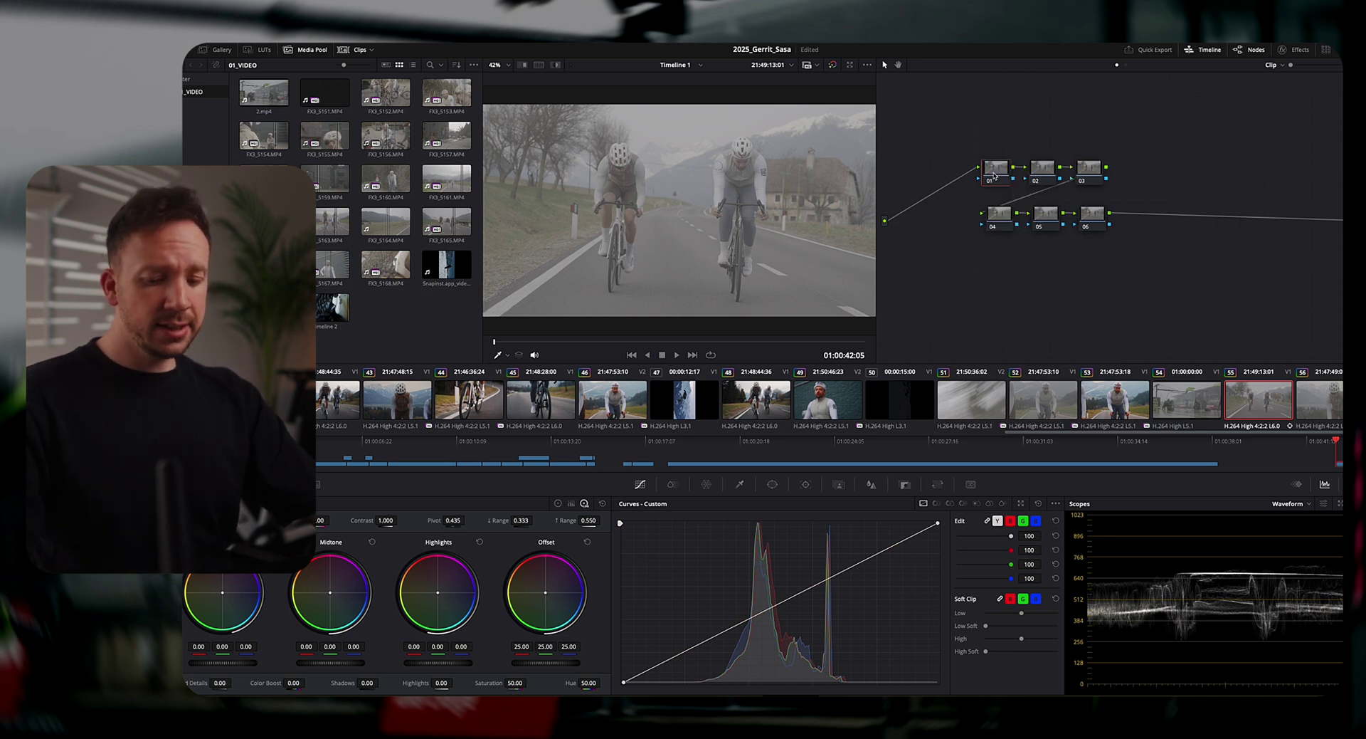
text(Denoise)
key(Return)
text(WB)
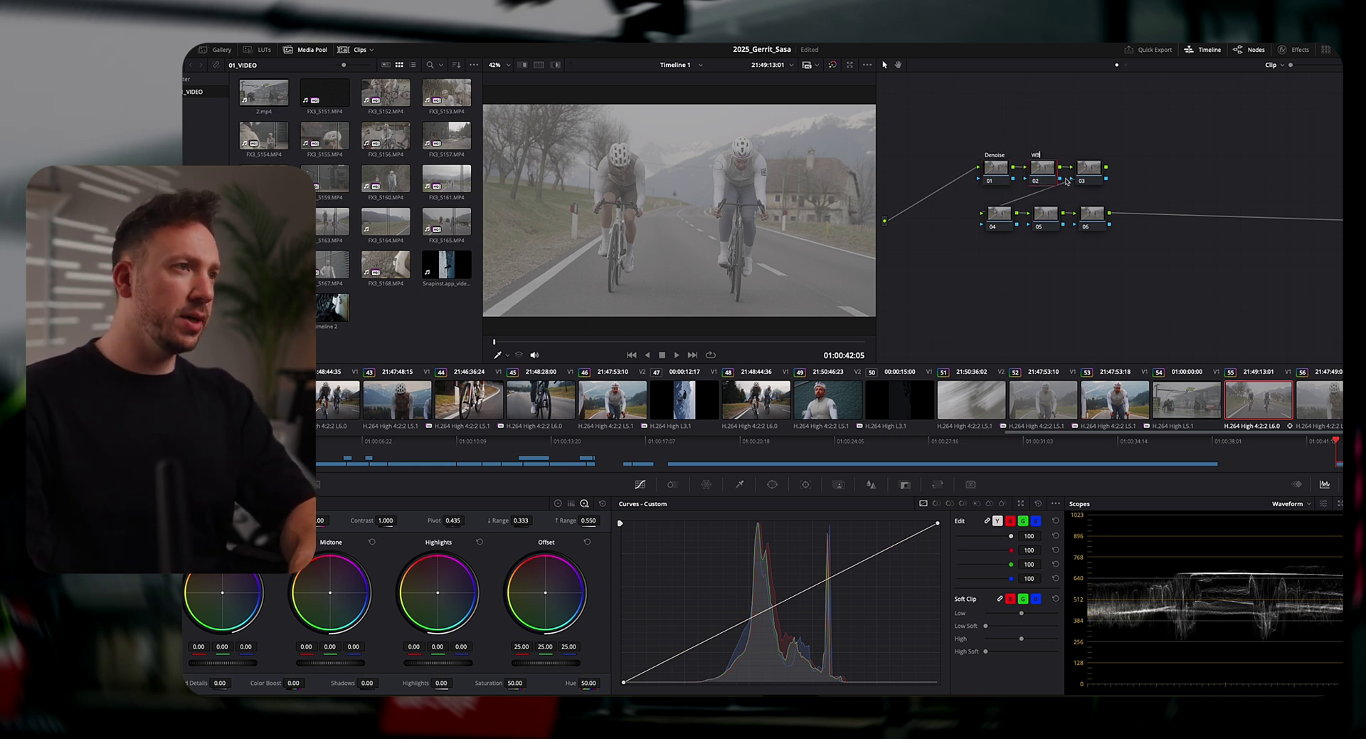
key(Return)
click(1091, 152)
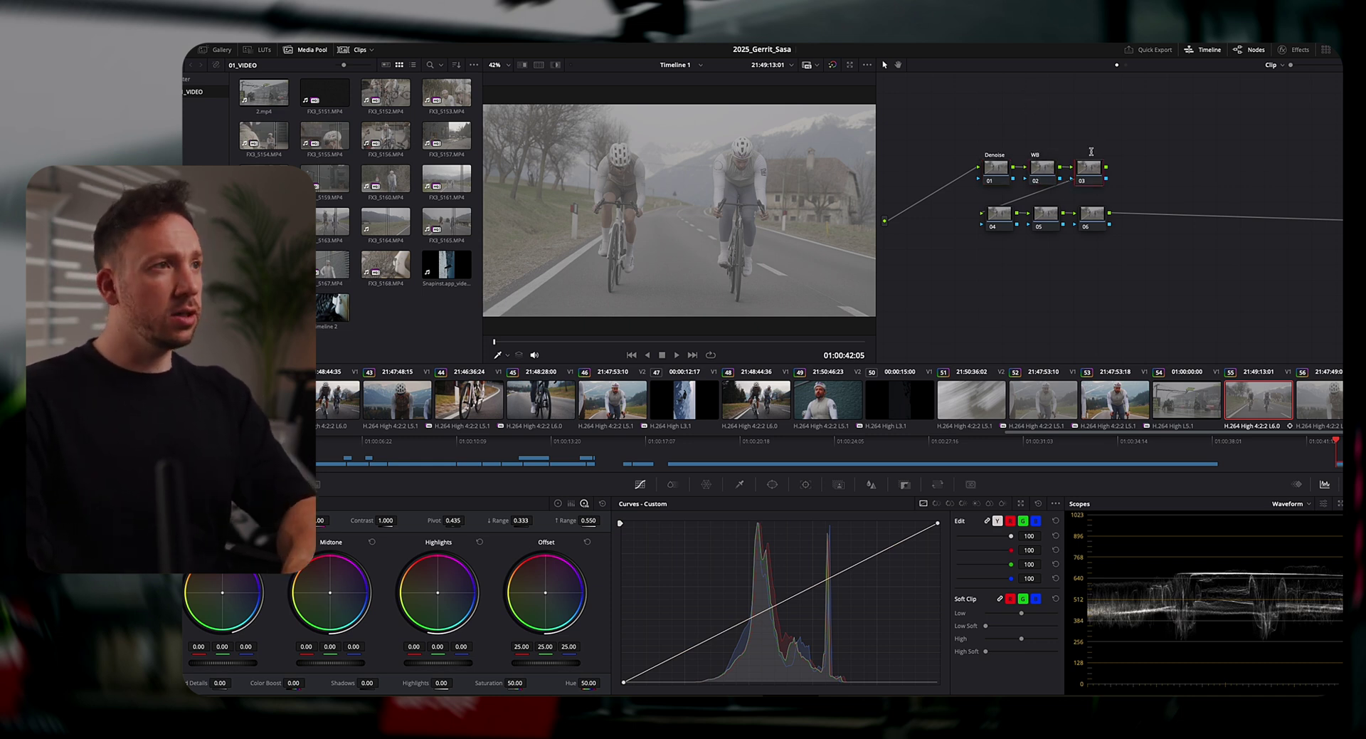
text(Exp)
key(Return)
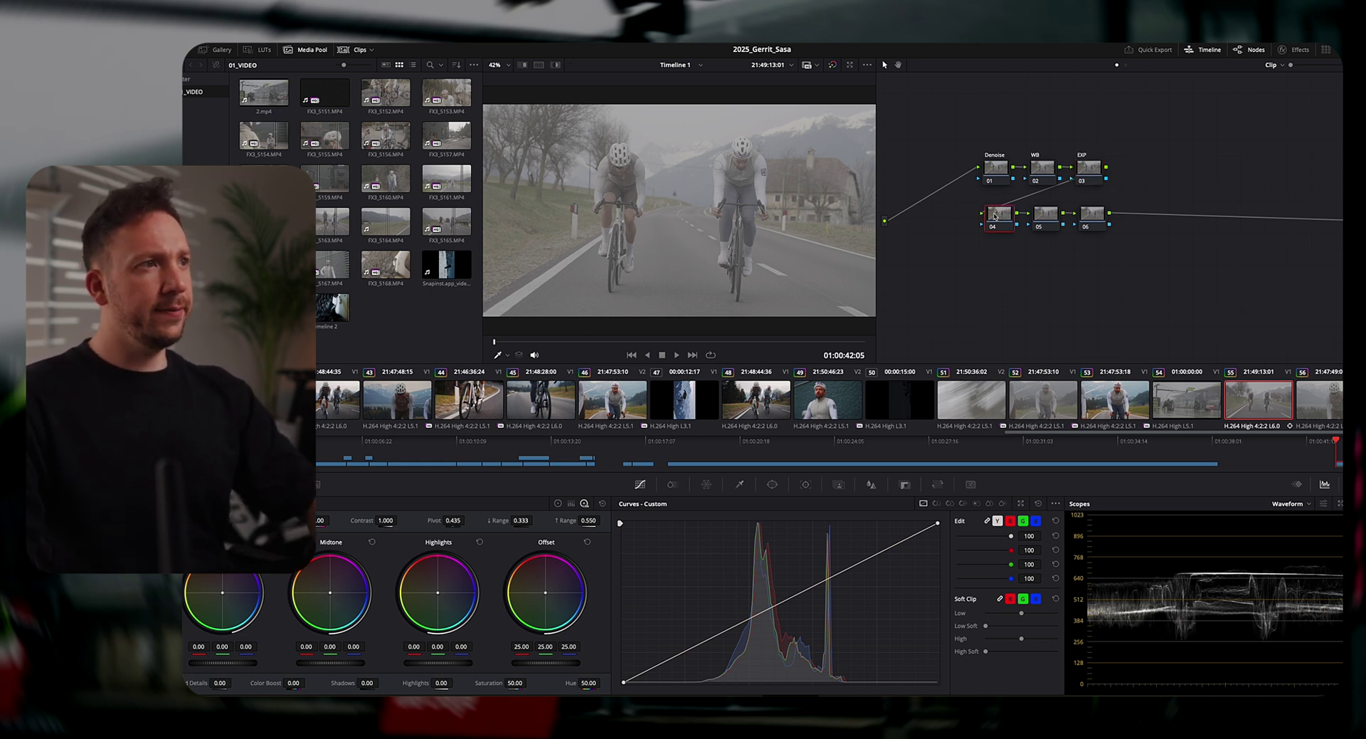
text(CORR)
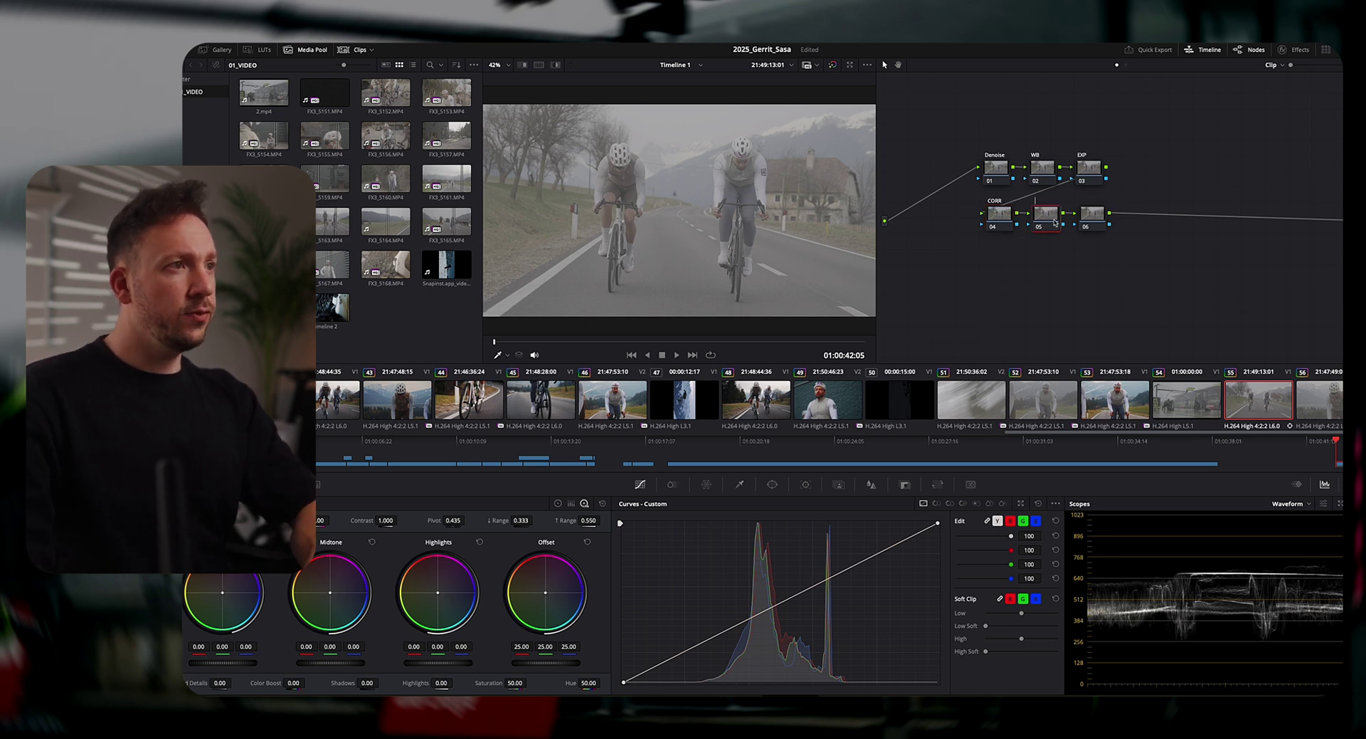
text(CST)
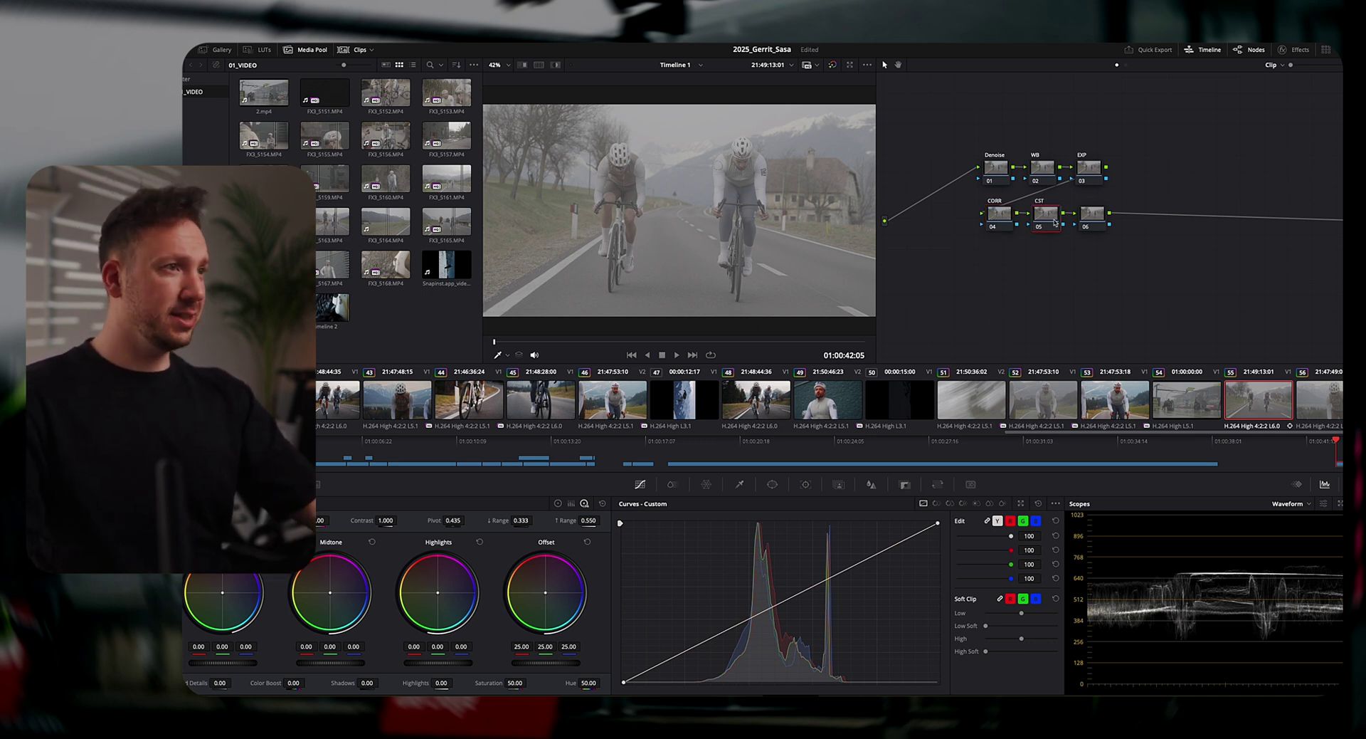
text(LOOK)
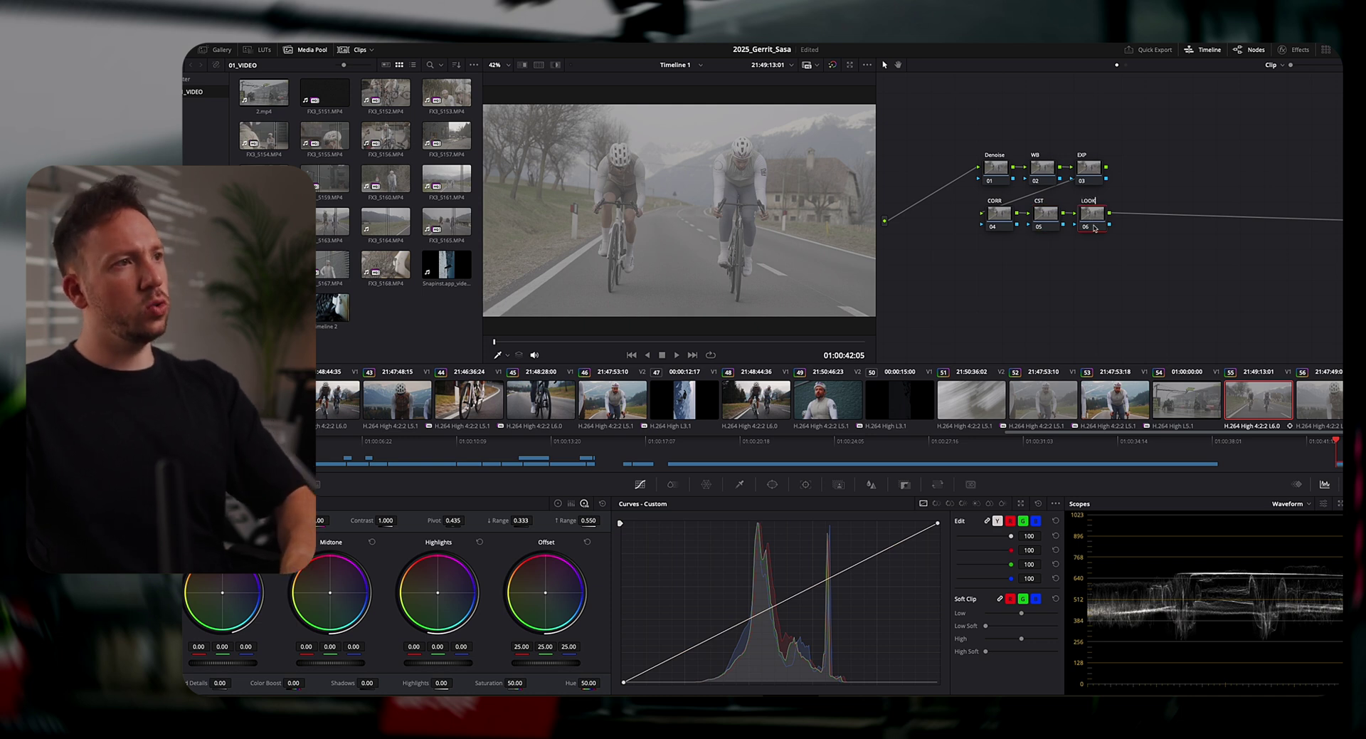
key(Return)
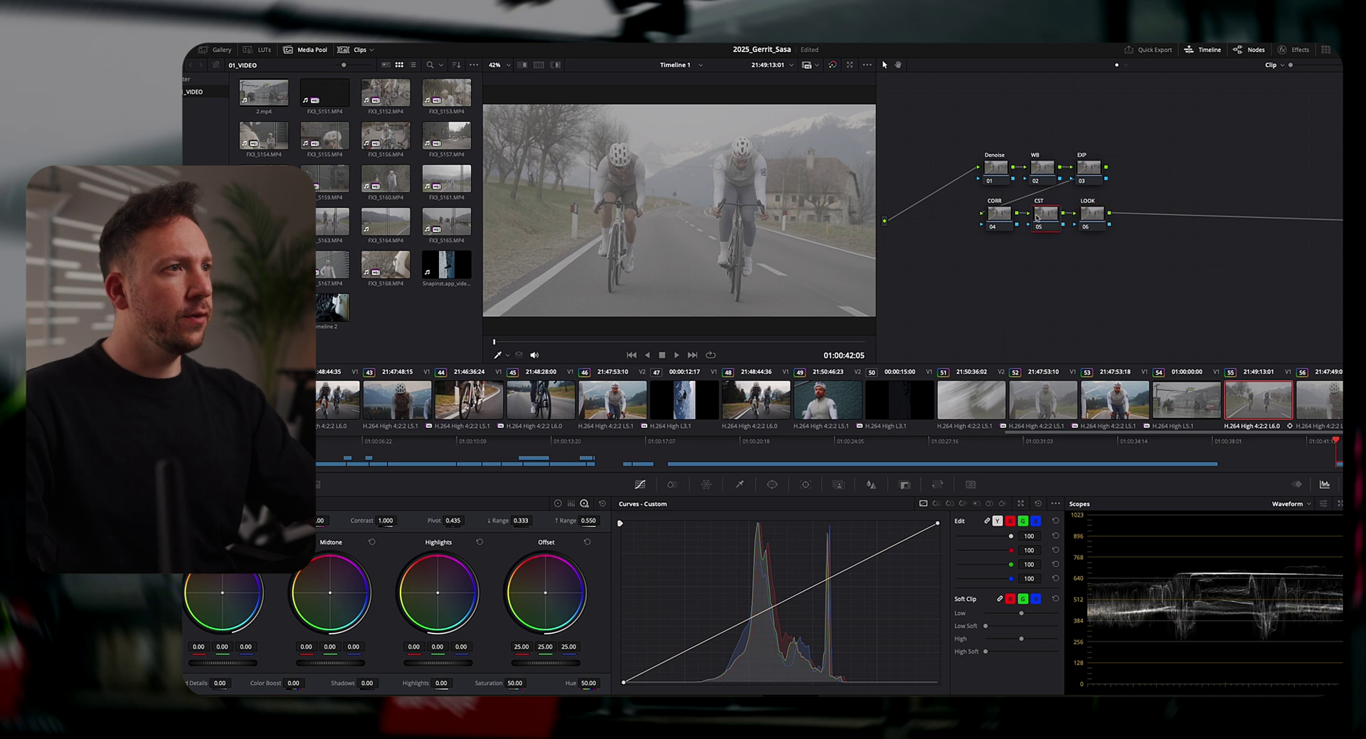
Apply Color Space Transform from the Effects library to node 05 (CST).
click(1302, 48)
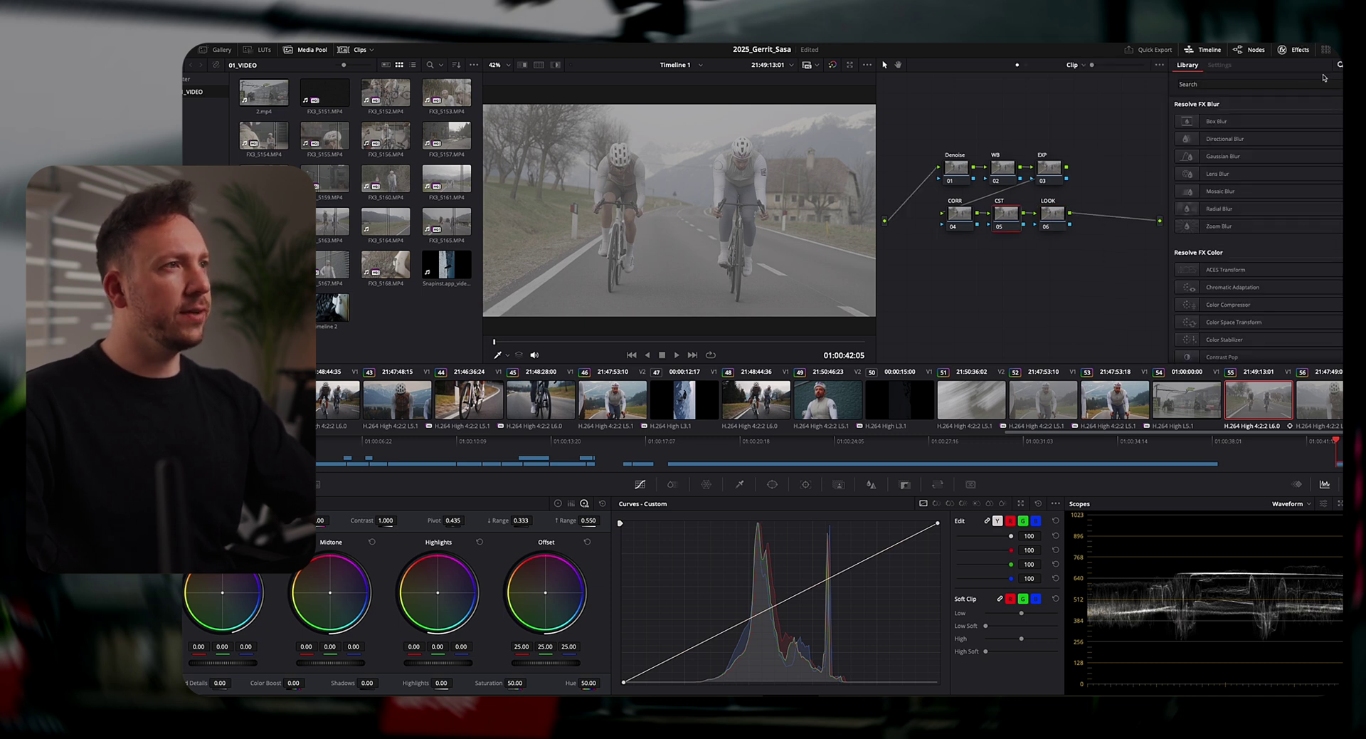
text(colo)
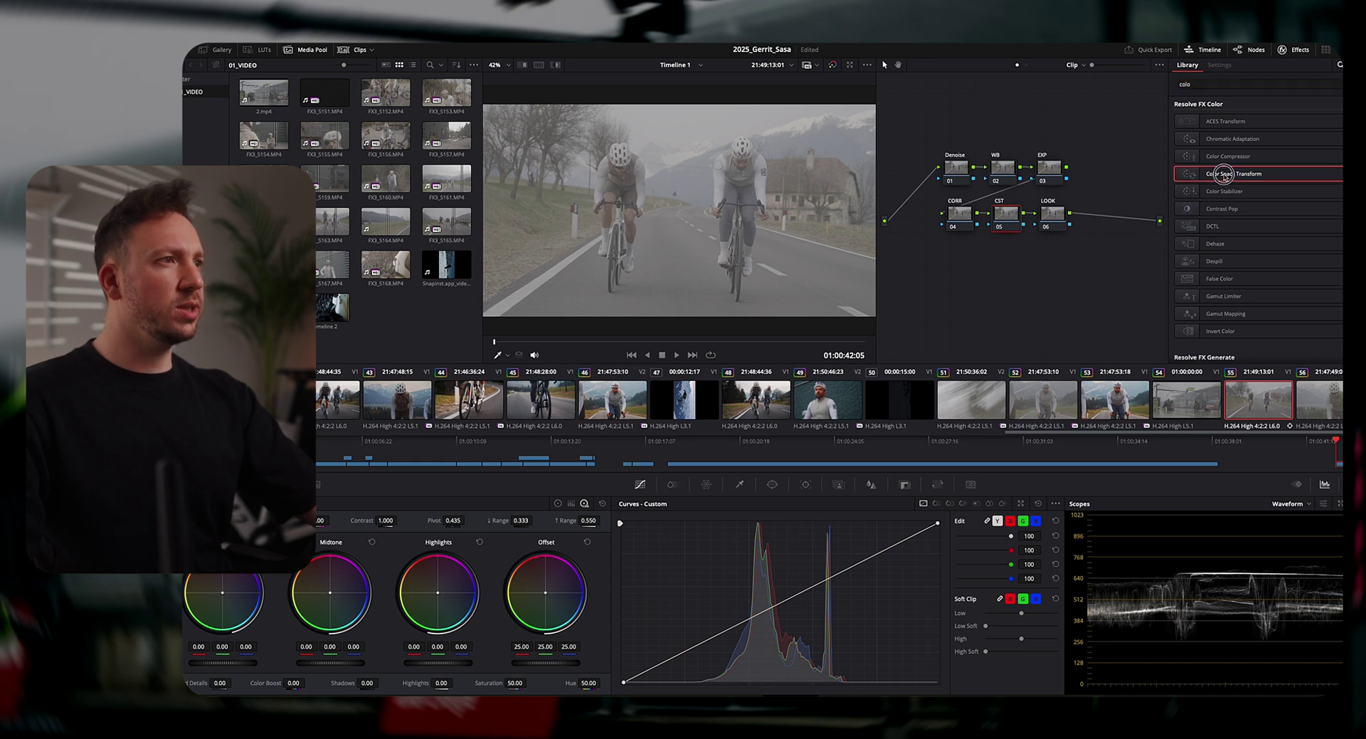
drag(1224, 174, 1006, 215)
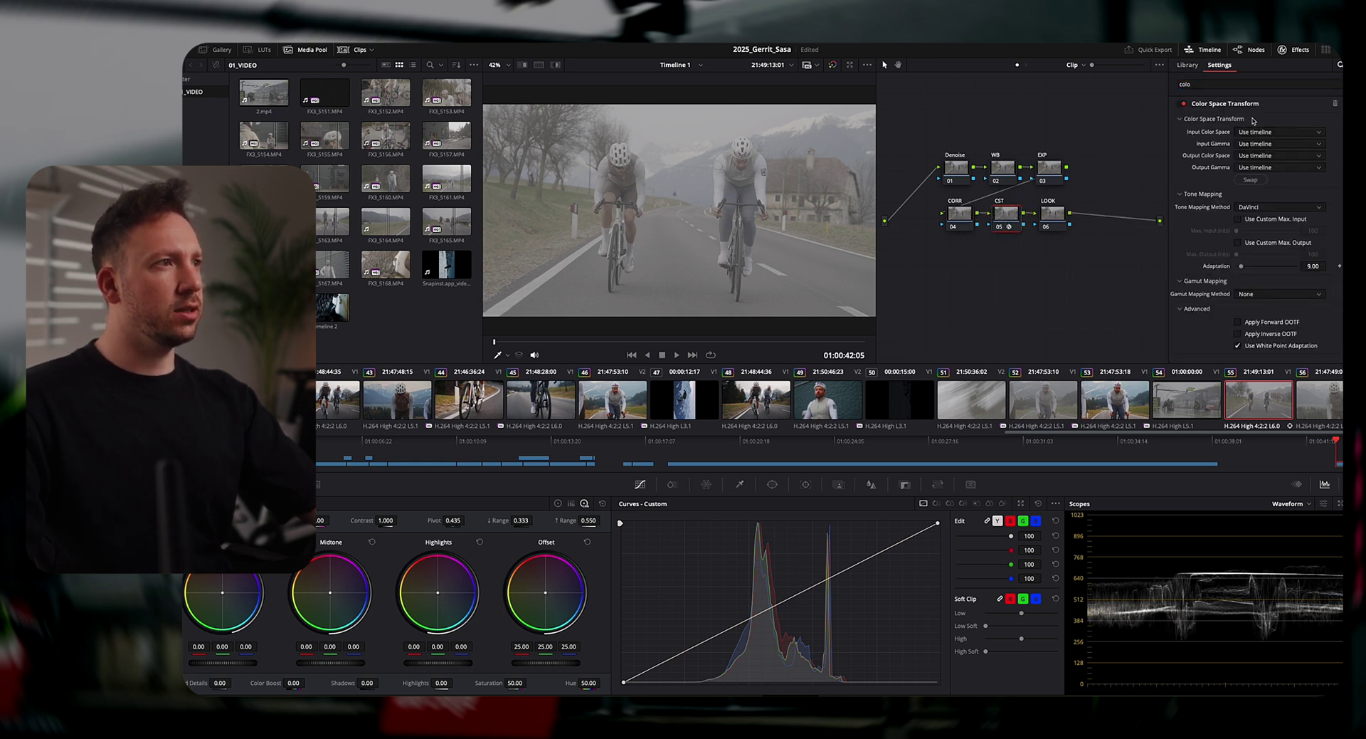
Set input to S-Gamut3.Cine/S-Log3 and output to Rec.709 with Rec.709-A gamma, then compare.
click(1274, 133)
key(s)
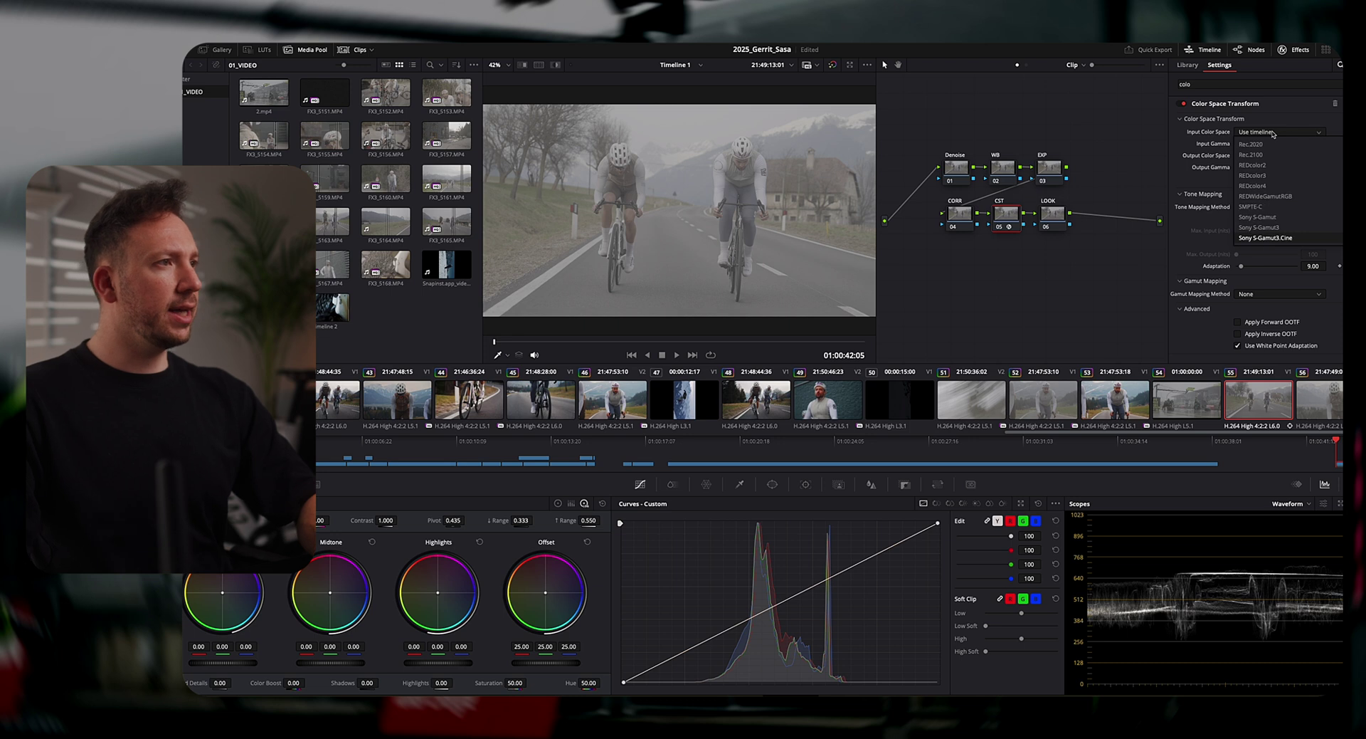
key(Return)
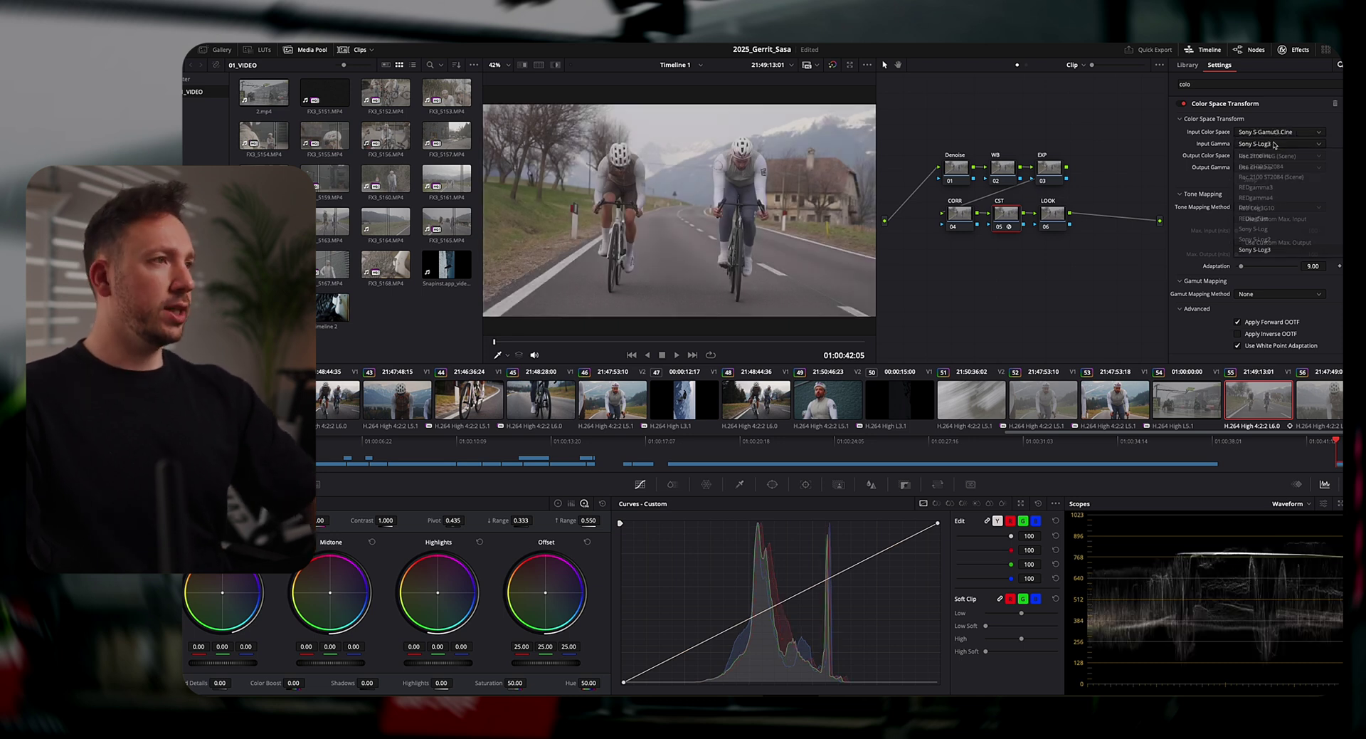
click(1274, 156)
key(r)
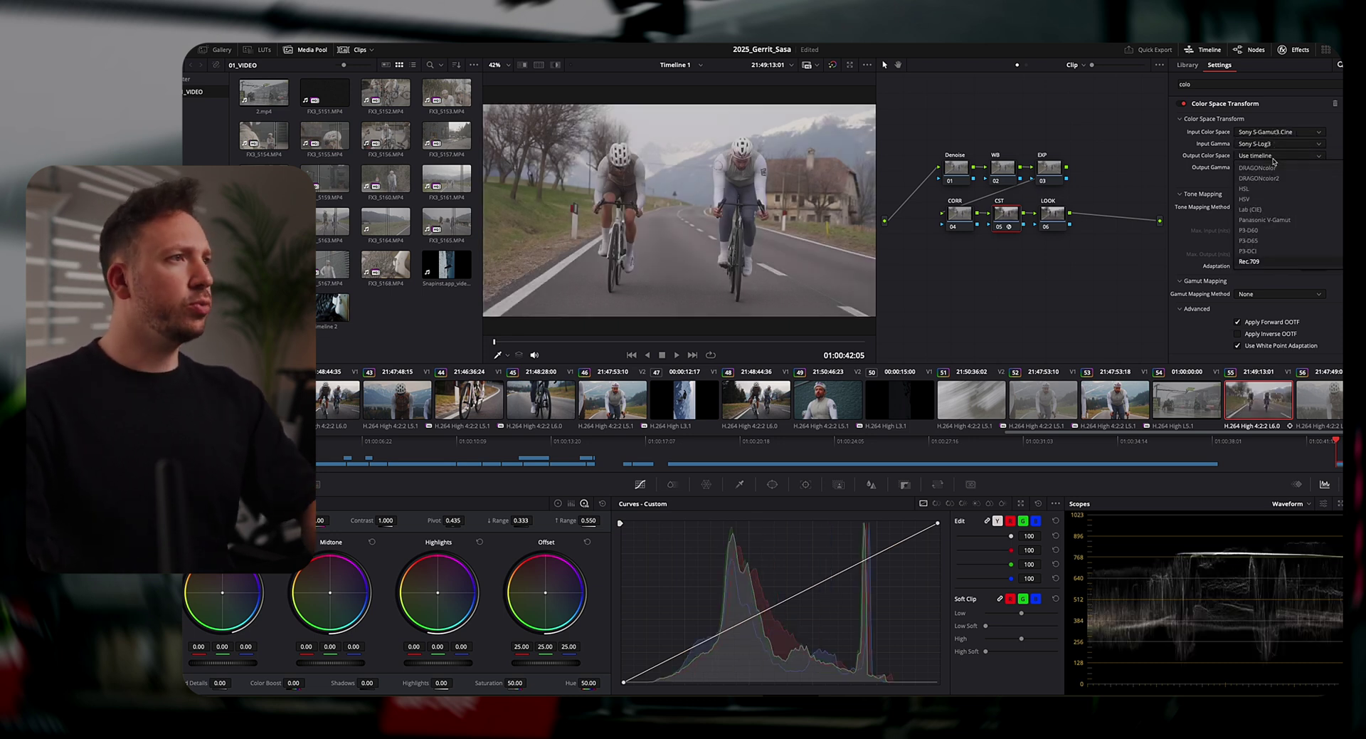
key(Return)
click(1280, 168)
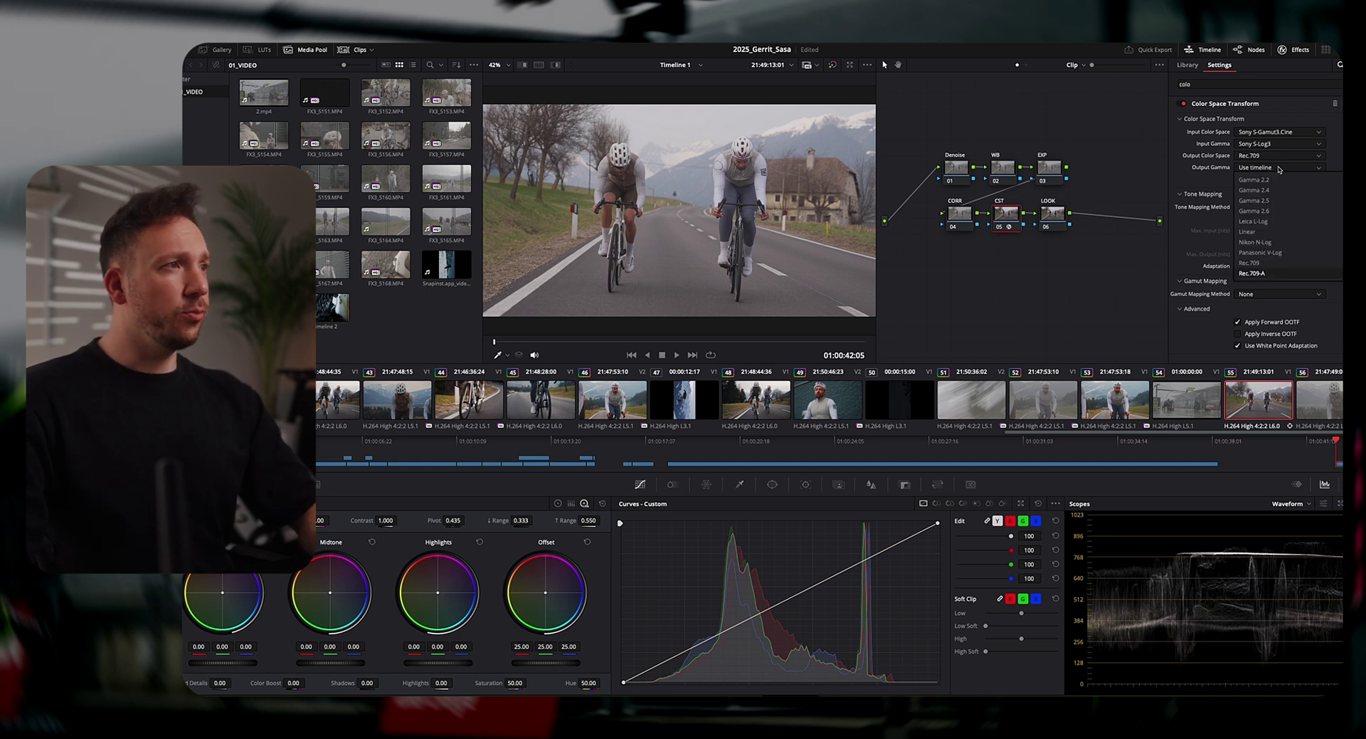
key(Return)
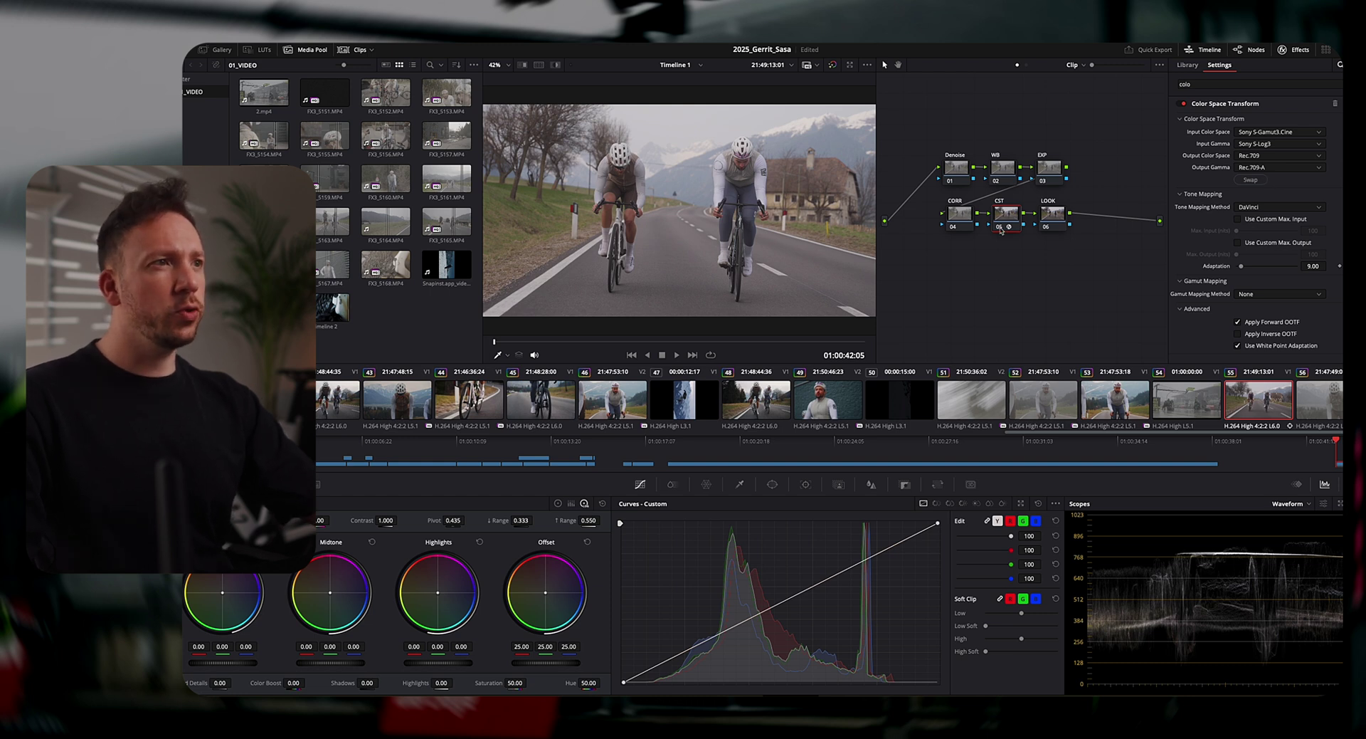
key(ctrl+d)
key(ctrl+d)
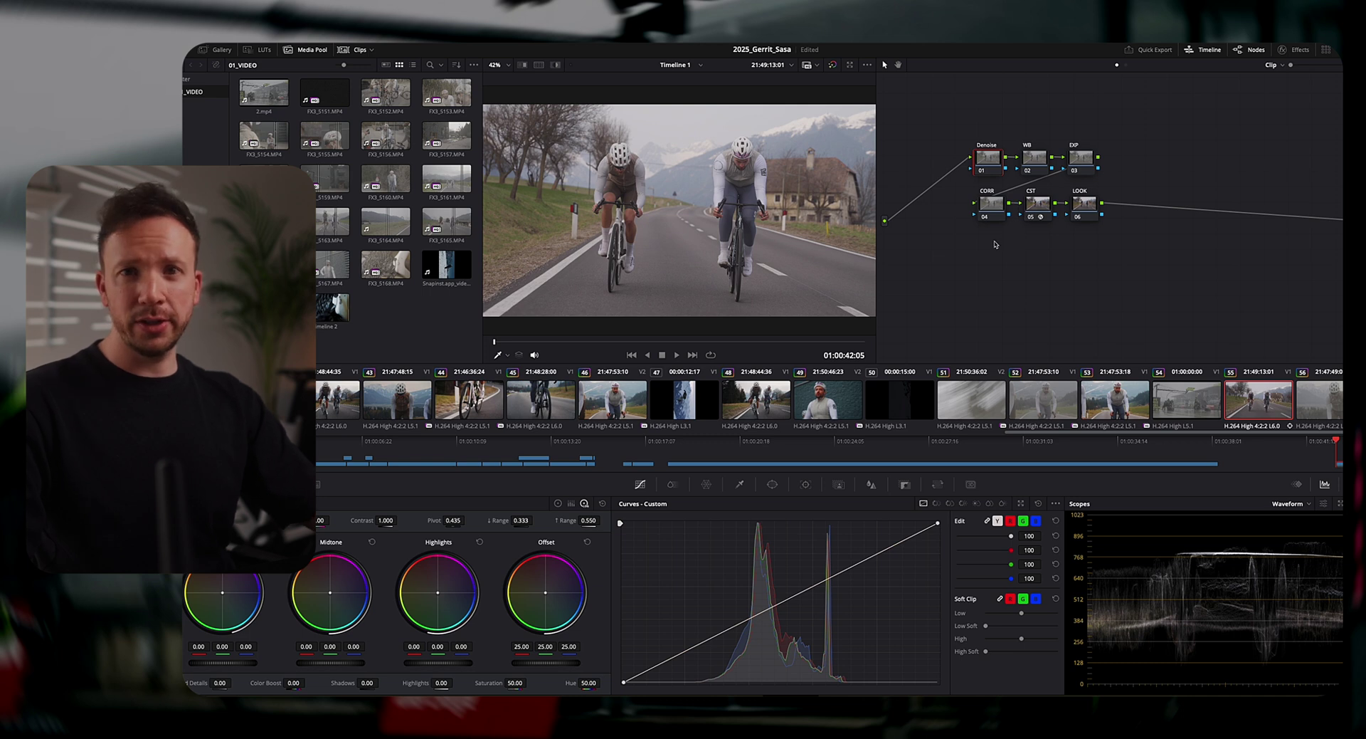
Toggle the CST node off and on to compare the conversion.
click(1034, 217)
click(1034, 217)
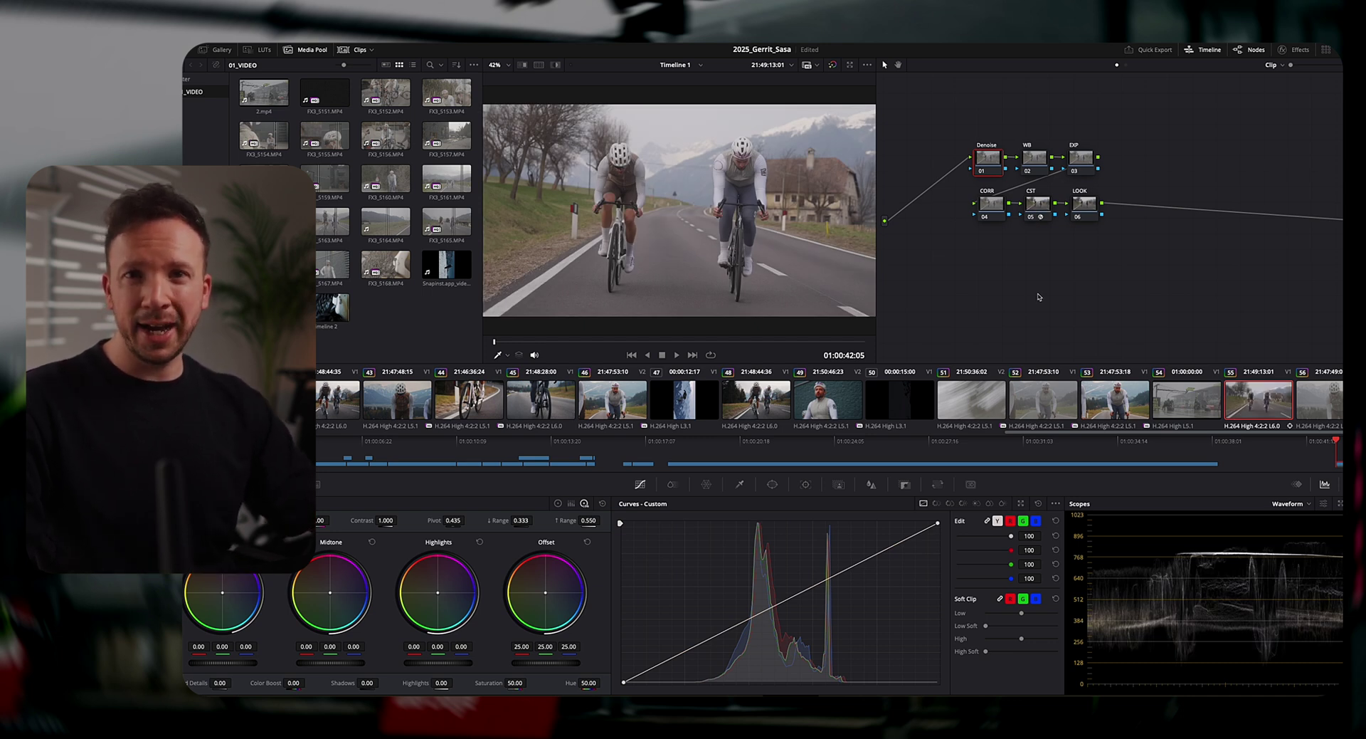
click(1042, 220)
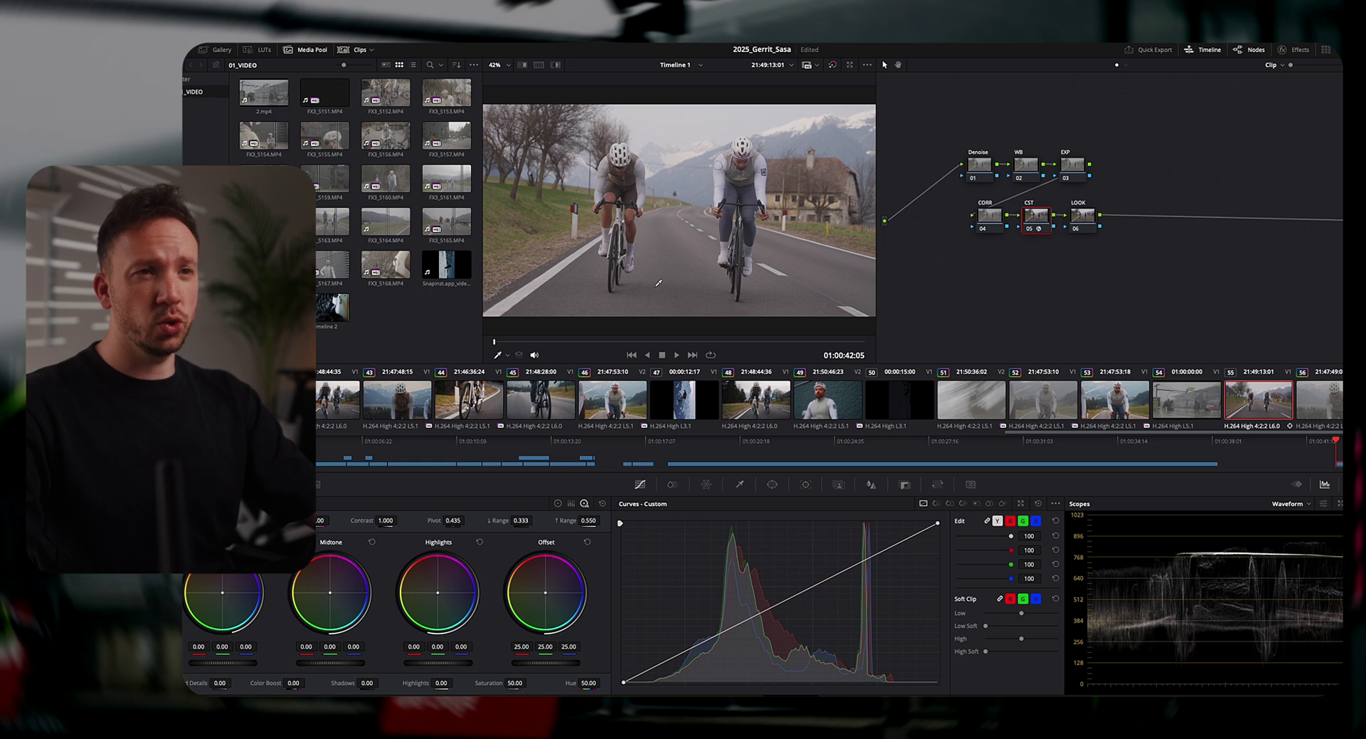
On the EXP node, lower shadows to -6.50 and raise highlights to 24.00.
click(1049, 252)
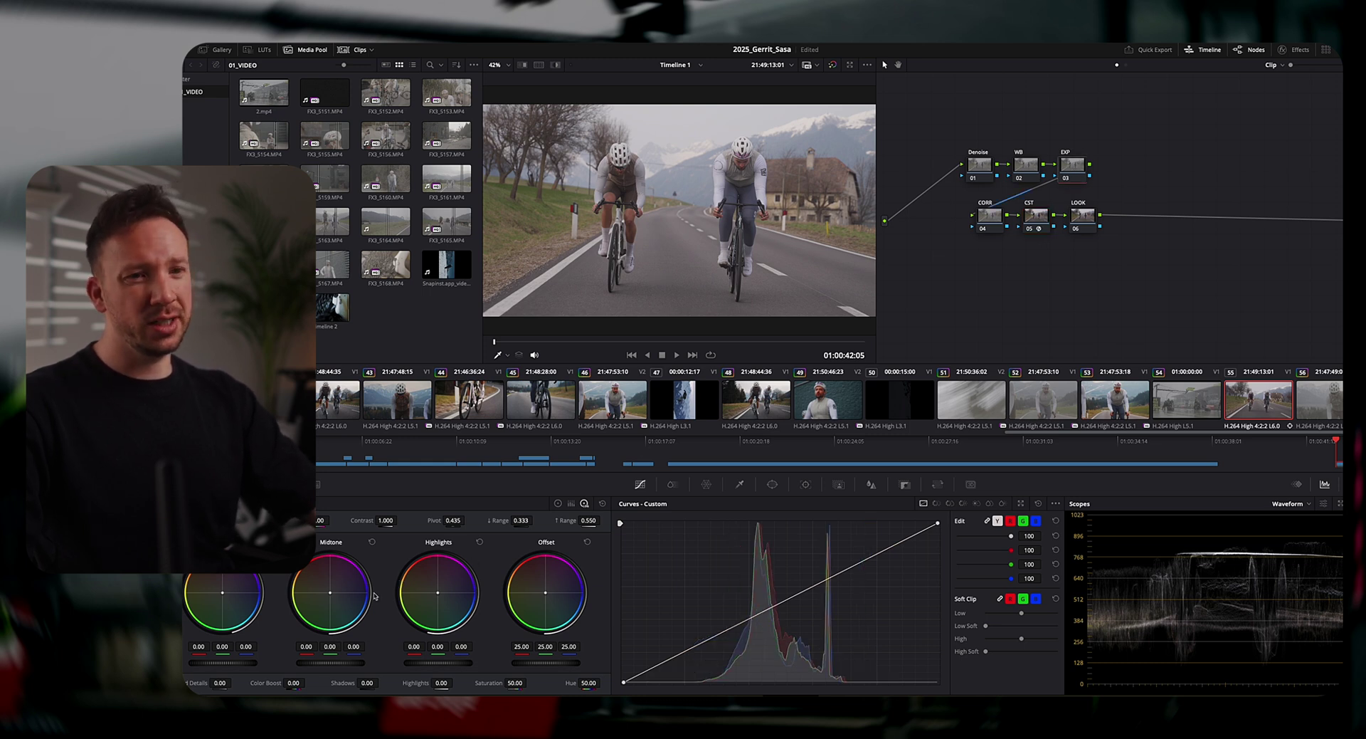
drag(366, 682, 478, 642)
drag(442, 683, 455, 685)
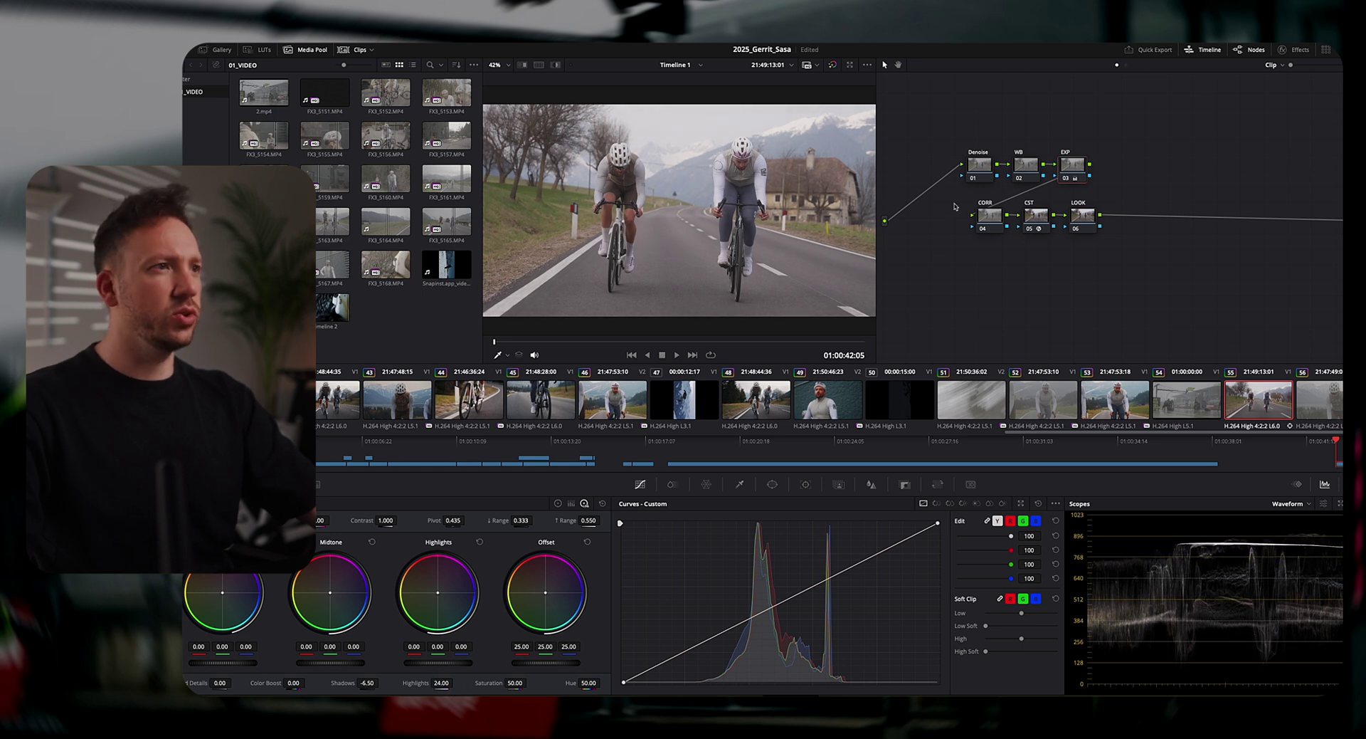
click(994, 206)
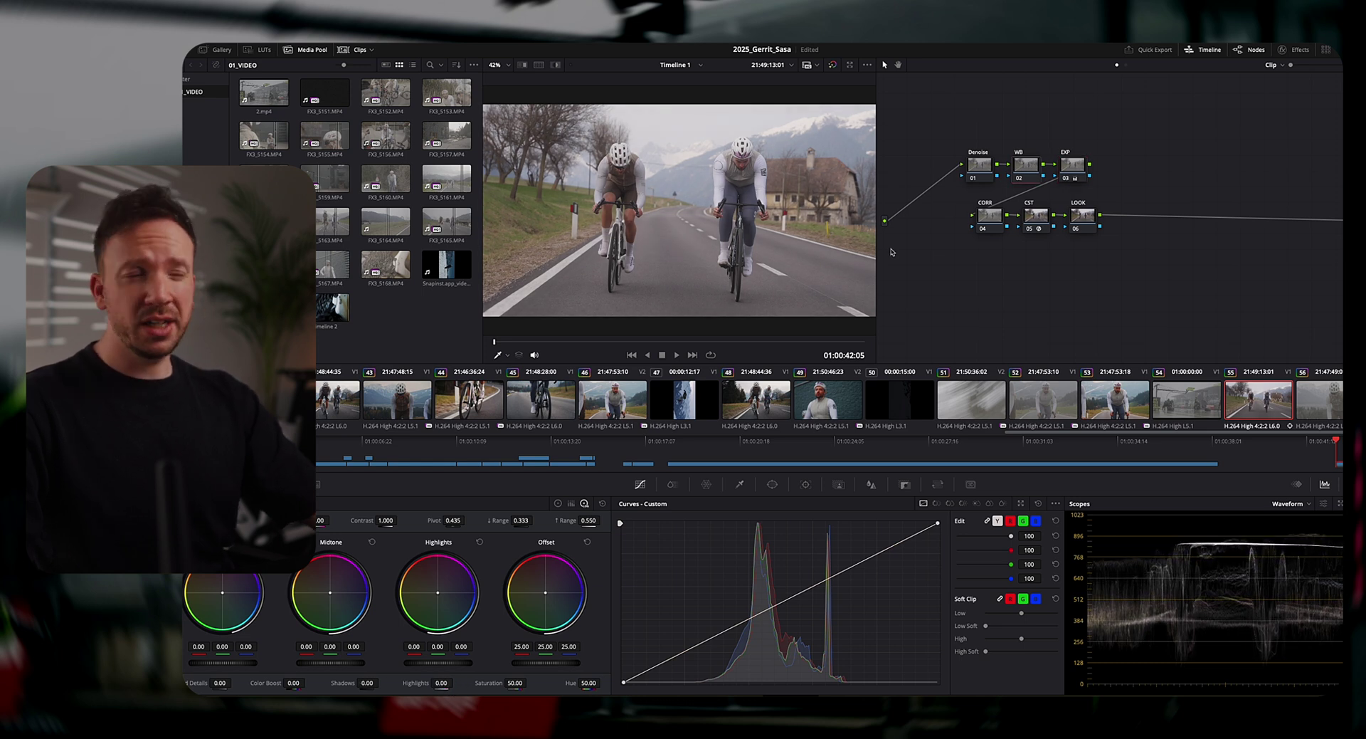
Set the WB node to Linear gamma, sample a neutral area for tint -7.24, and open LUTs for LOOK.
right_click(1024, 171)
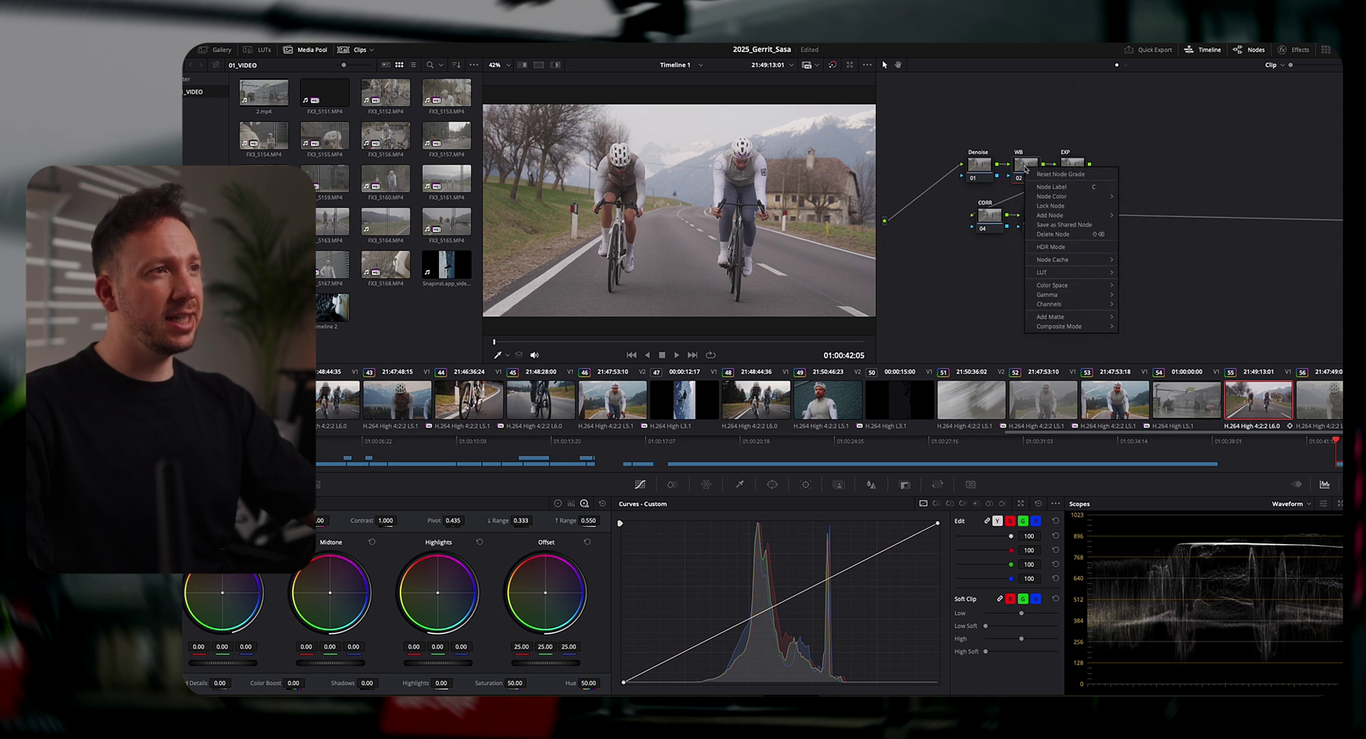
mouse_move(1075, 294)
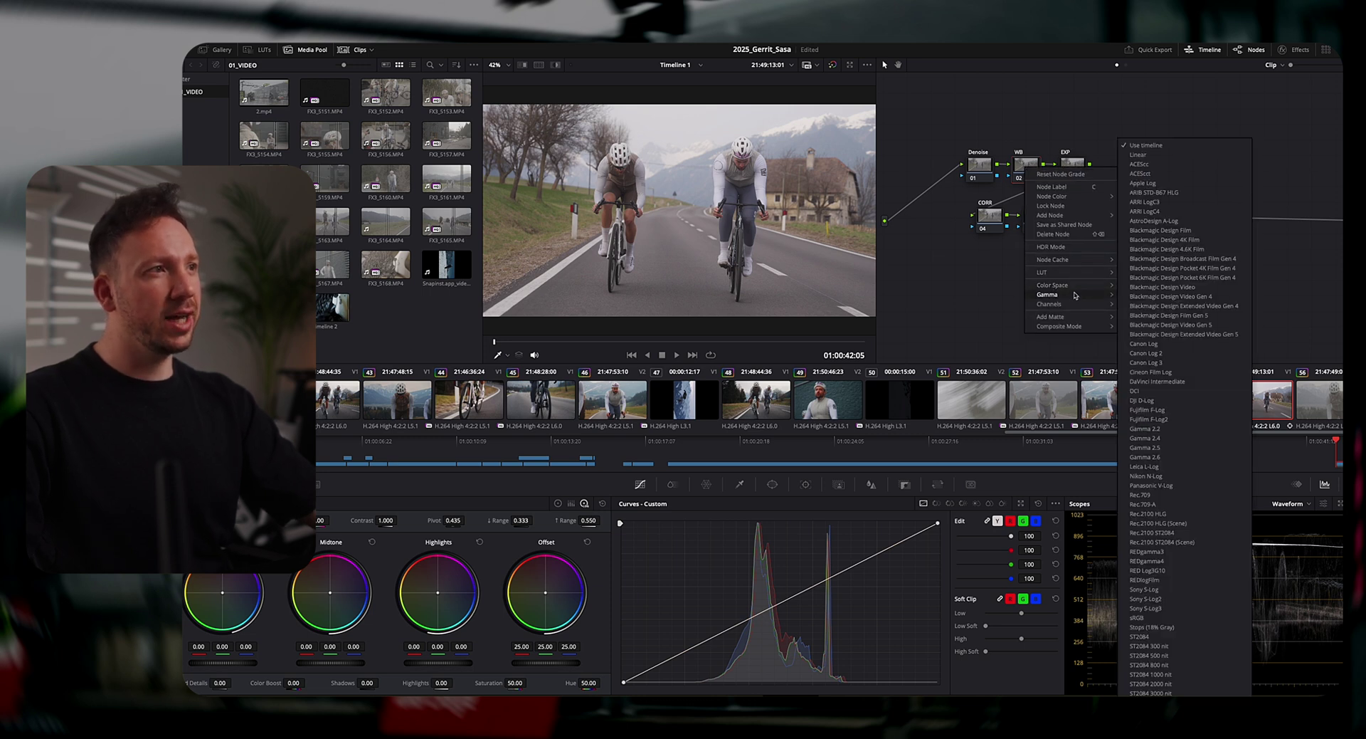
click(1175, 156)
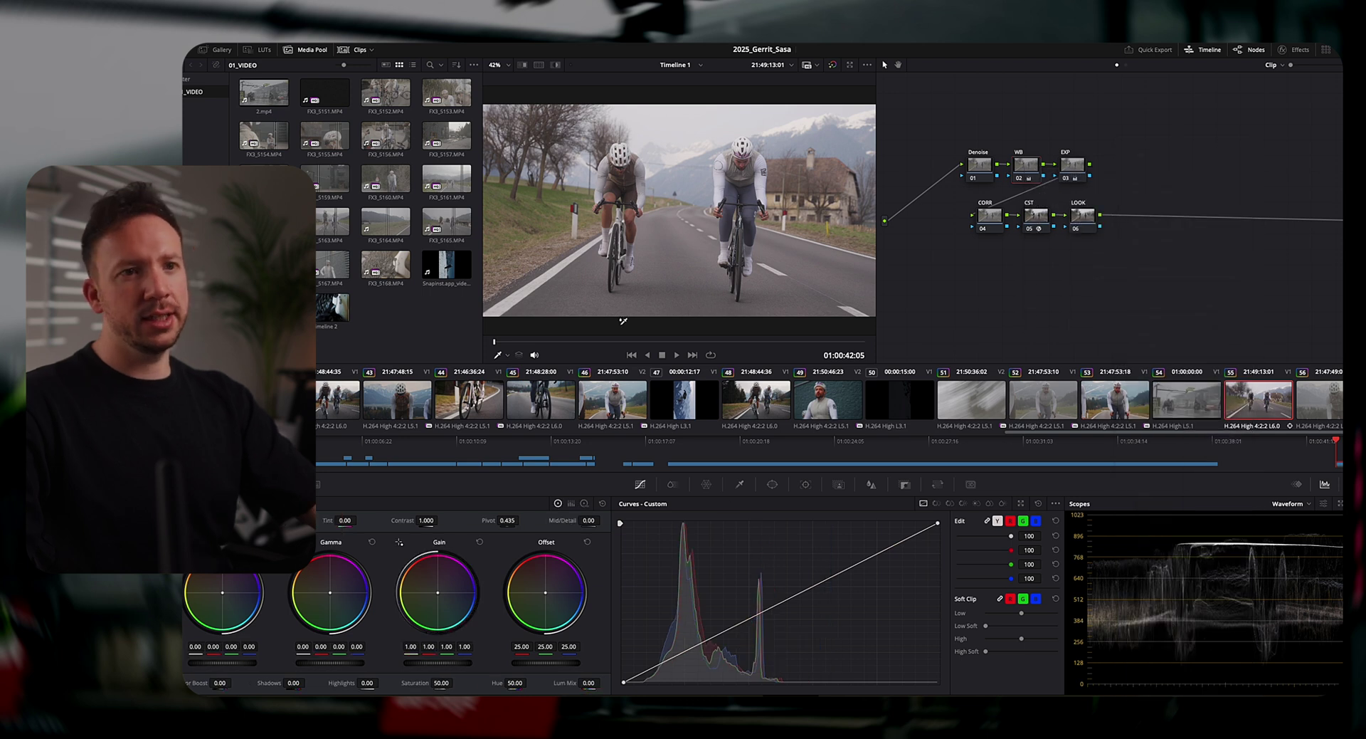
click(763, 175)
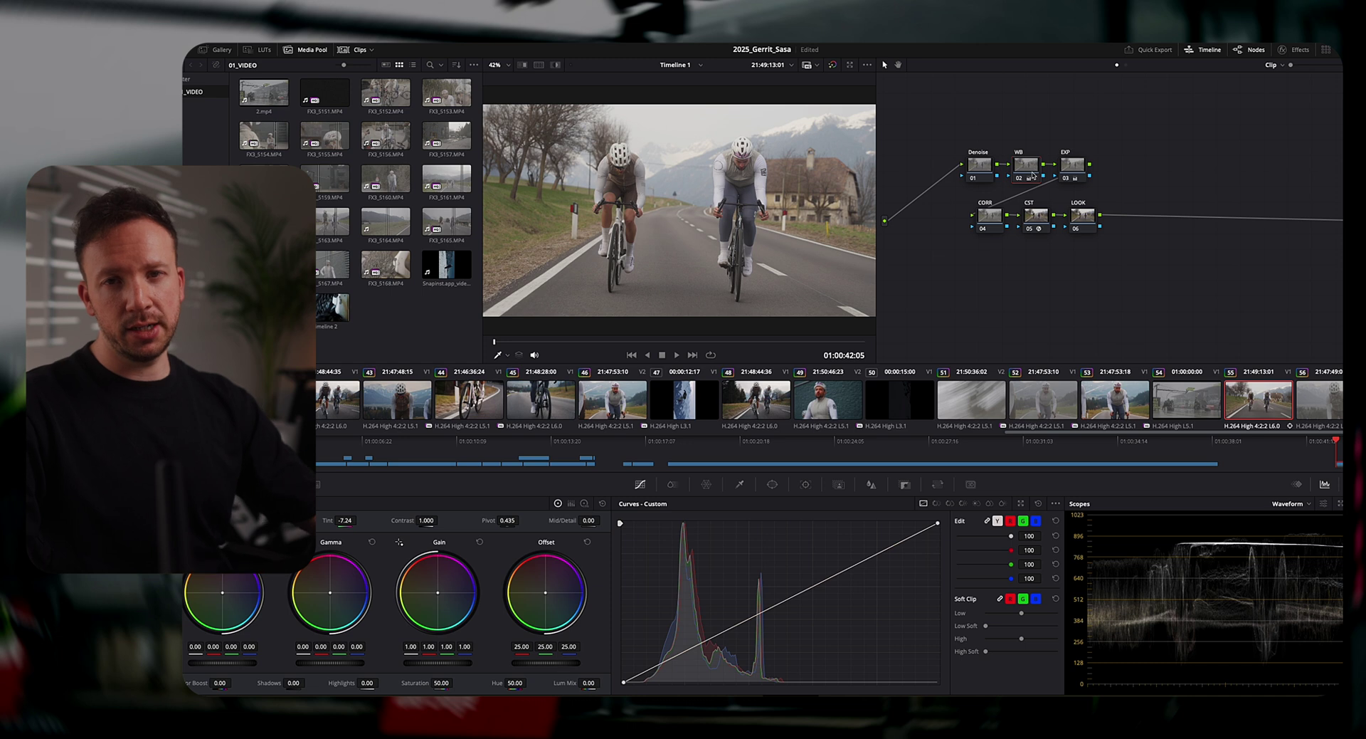
click(1082, 219)
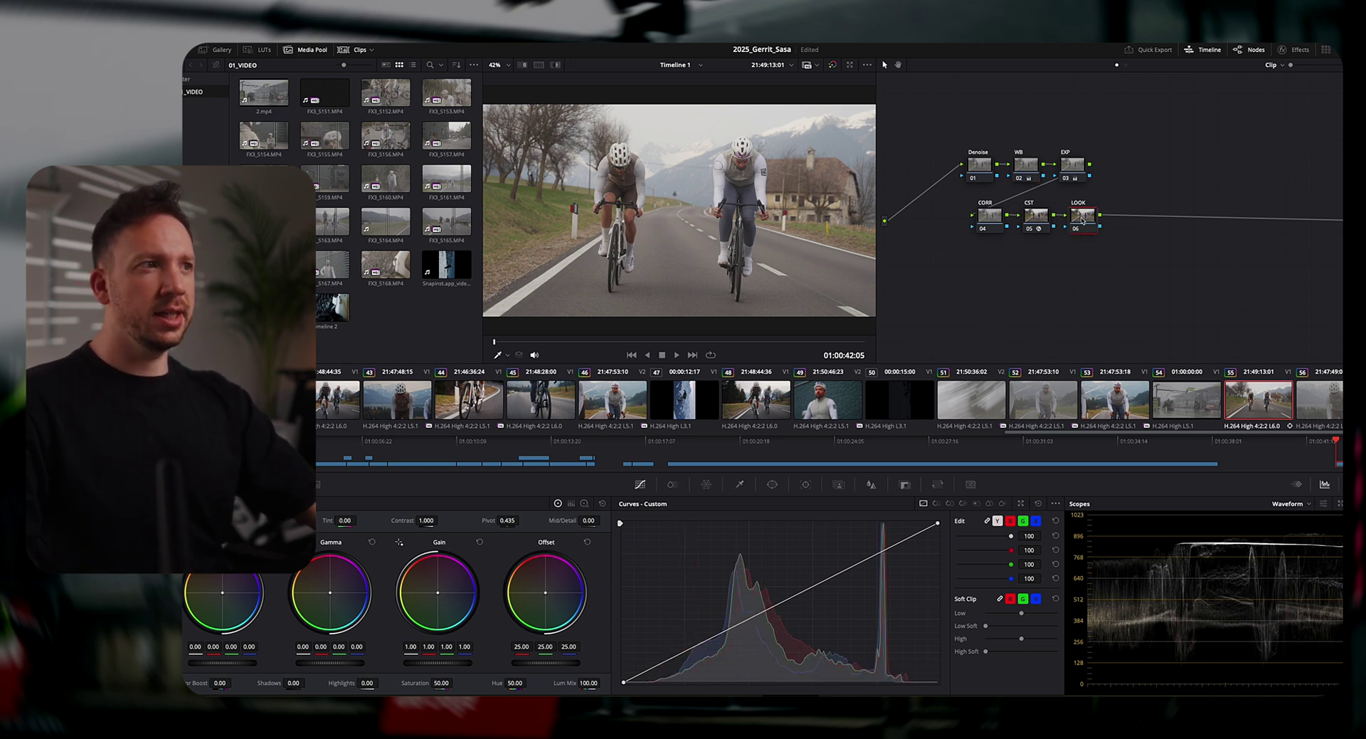
click(260, 50)
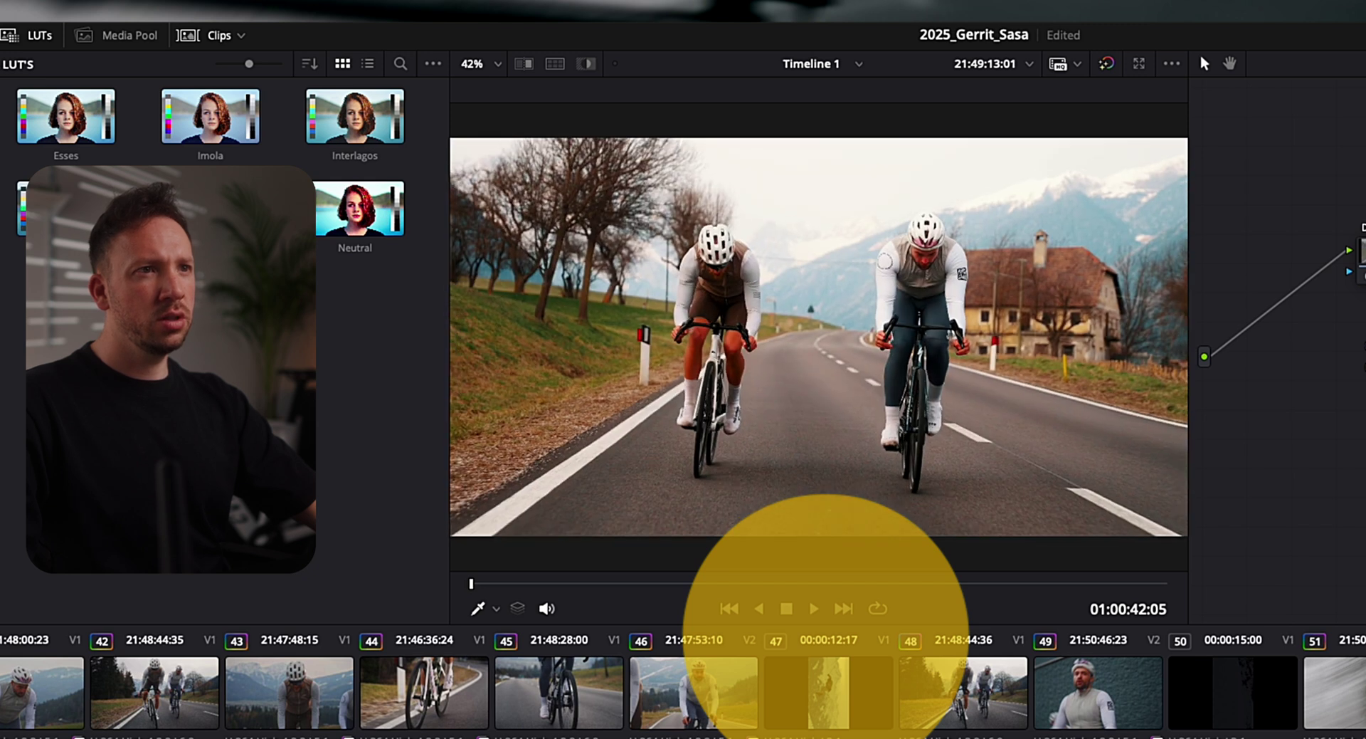
Preview the Esses LUT, return to the Media Pool, then select the WB and CORR nodes.
click(91, 125)
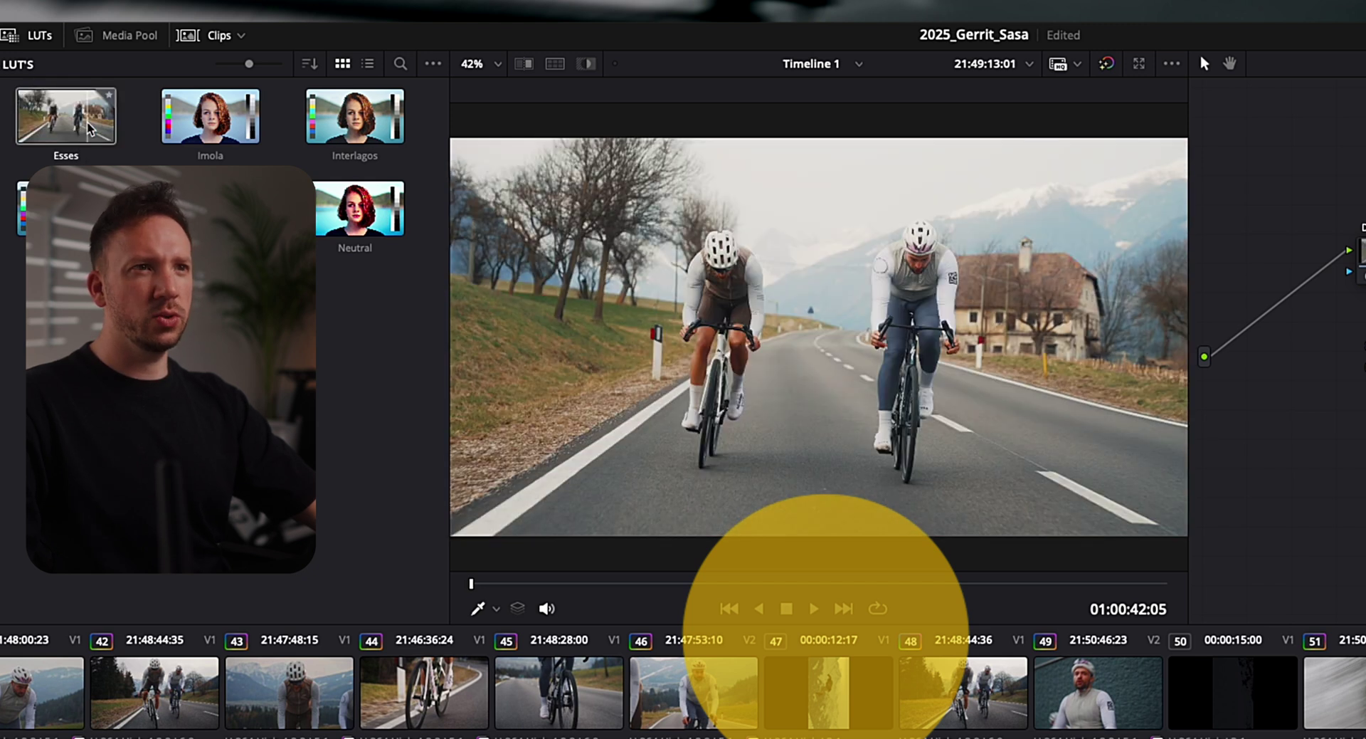
click(122, 37)
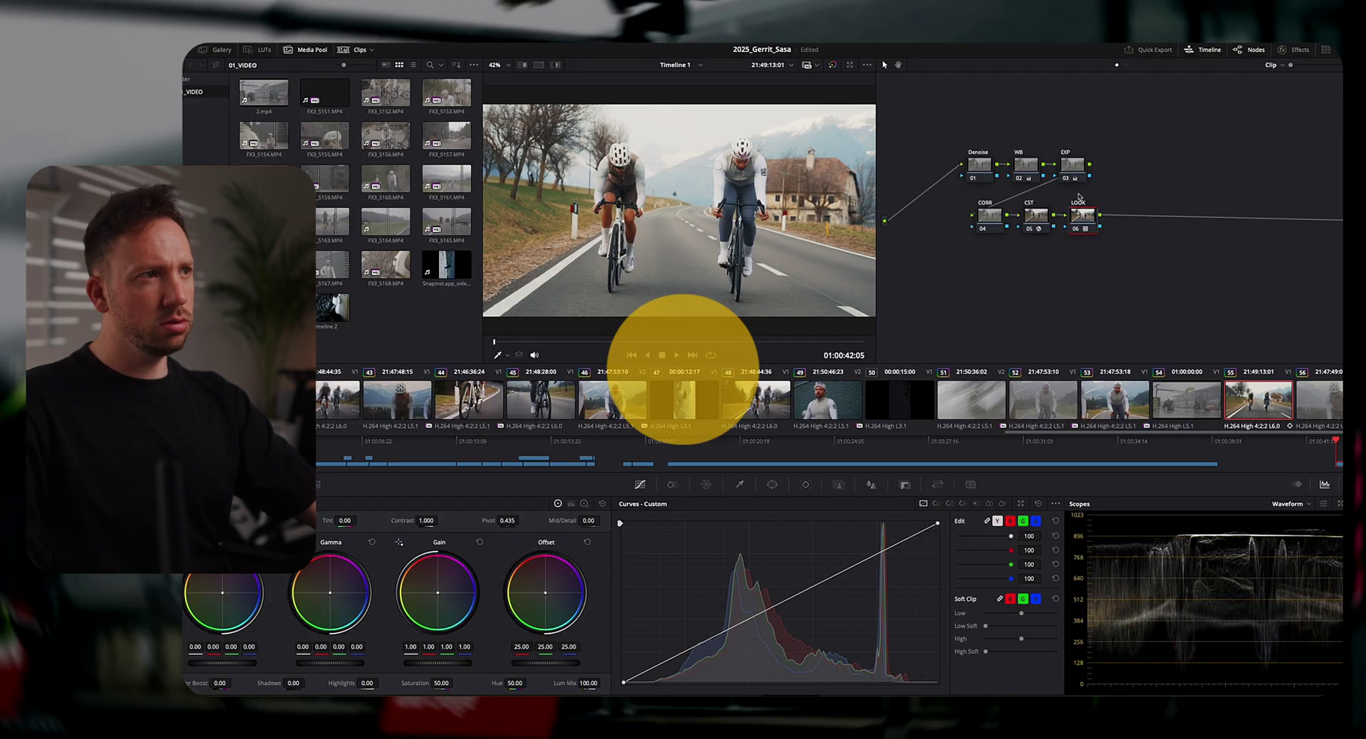
click(1028, 168)
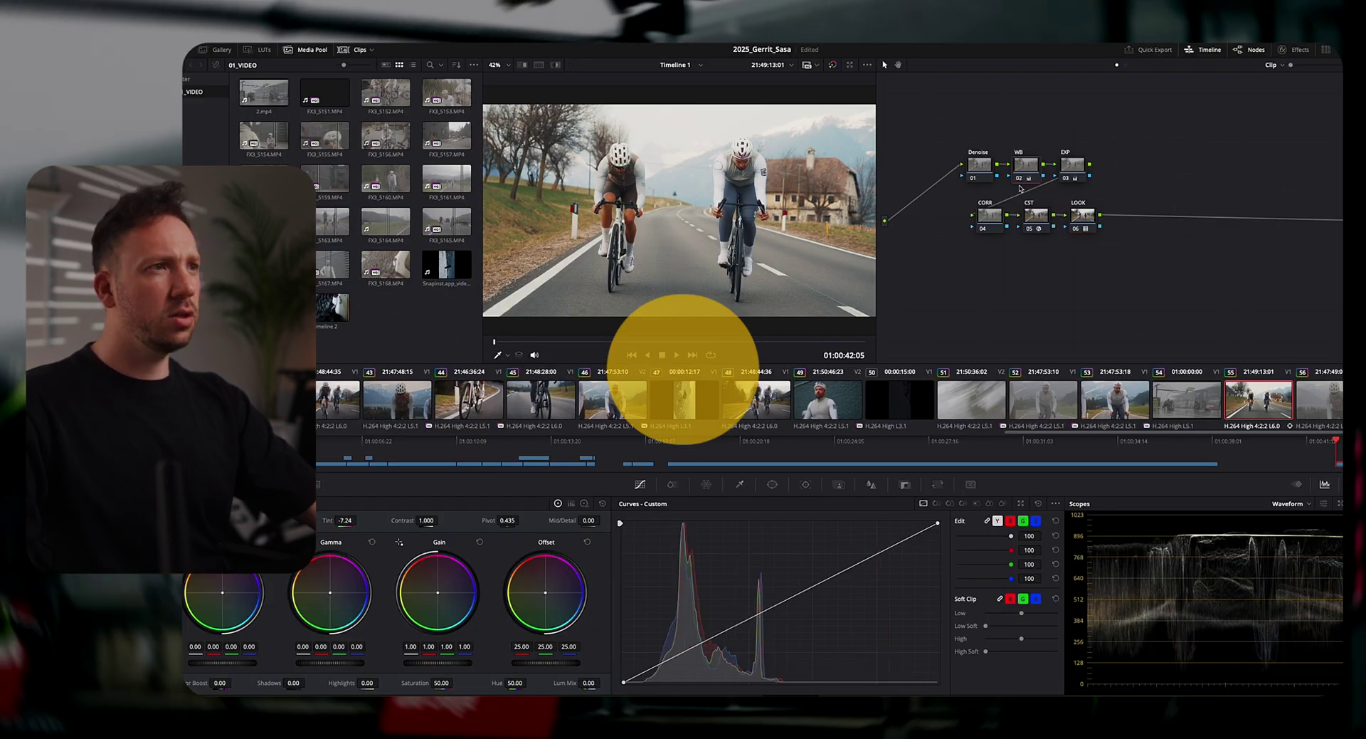
click(988, 216)
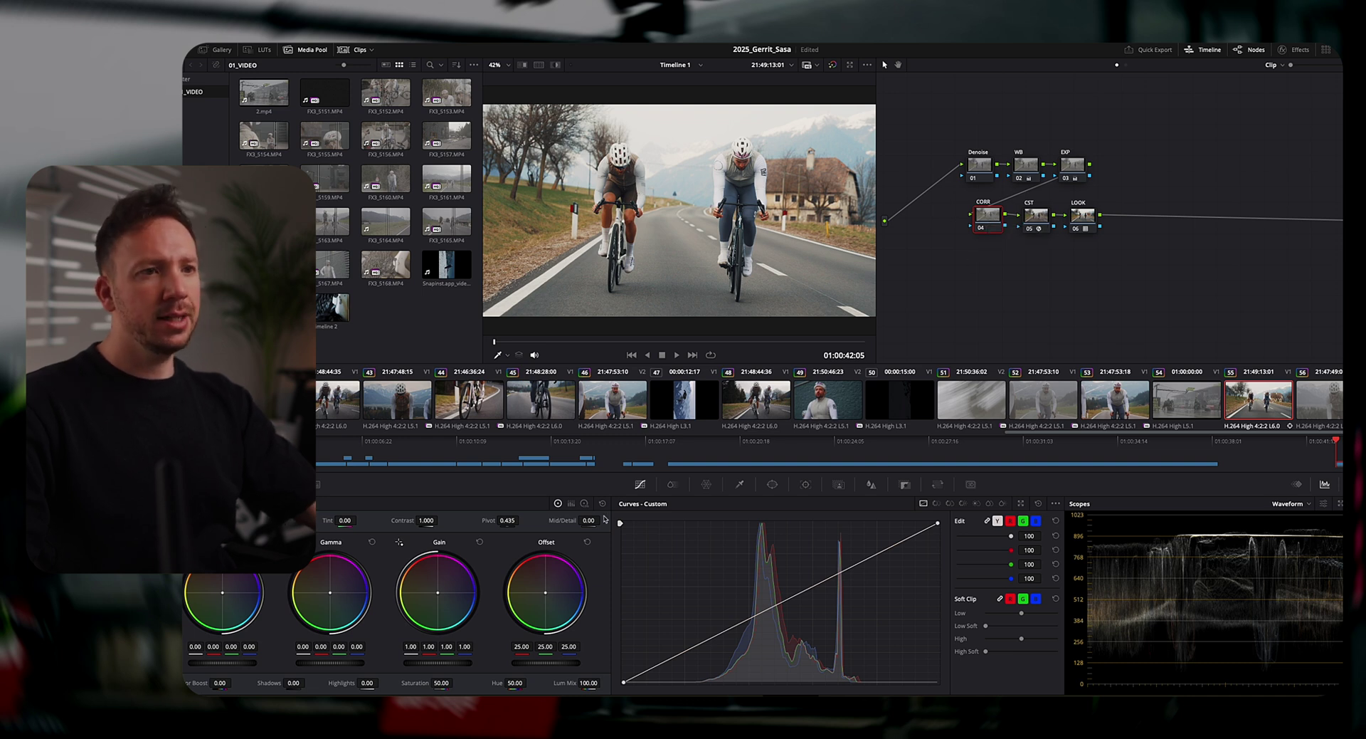
Open the ColorSlice controls and switch the scope to the Vectorscope.
click(672, 485)
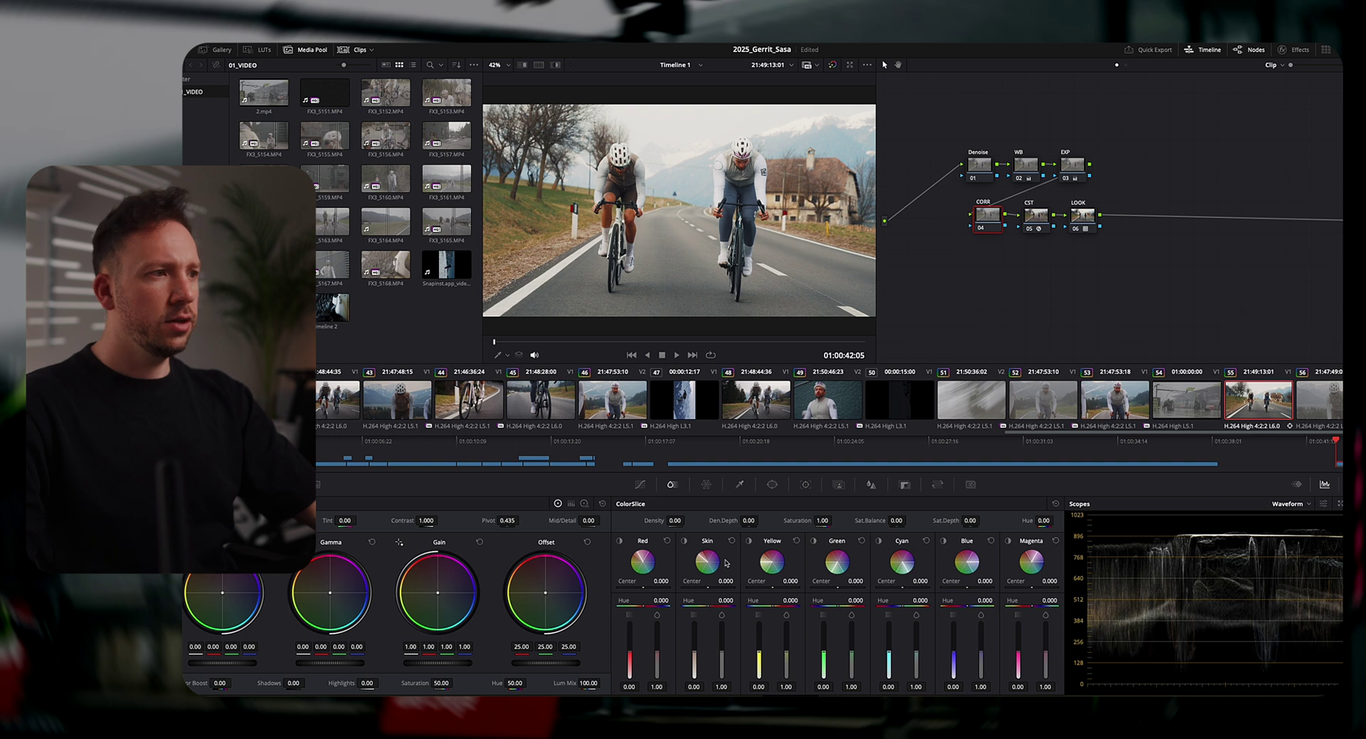
click(1309, 504)
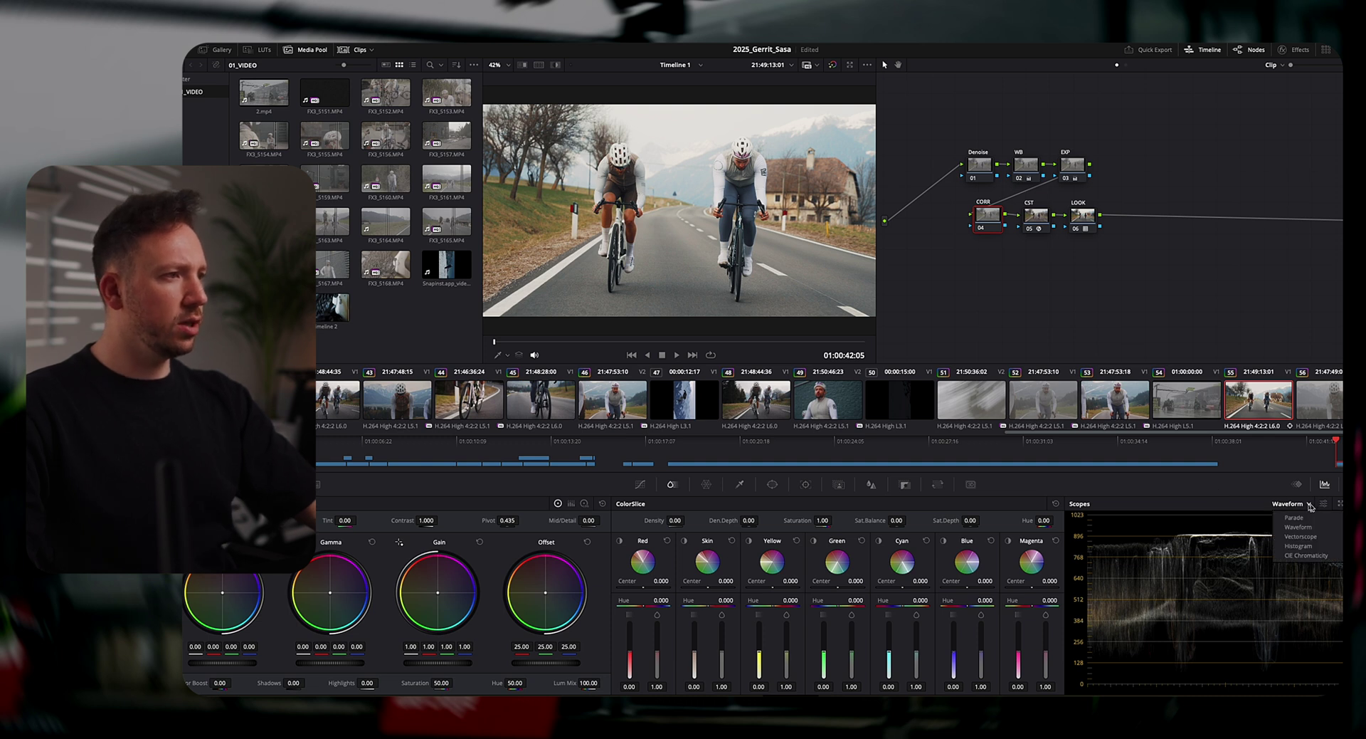
click(1303, 536)
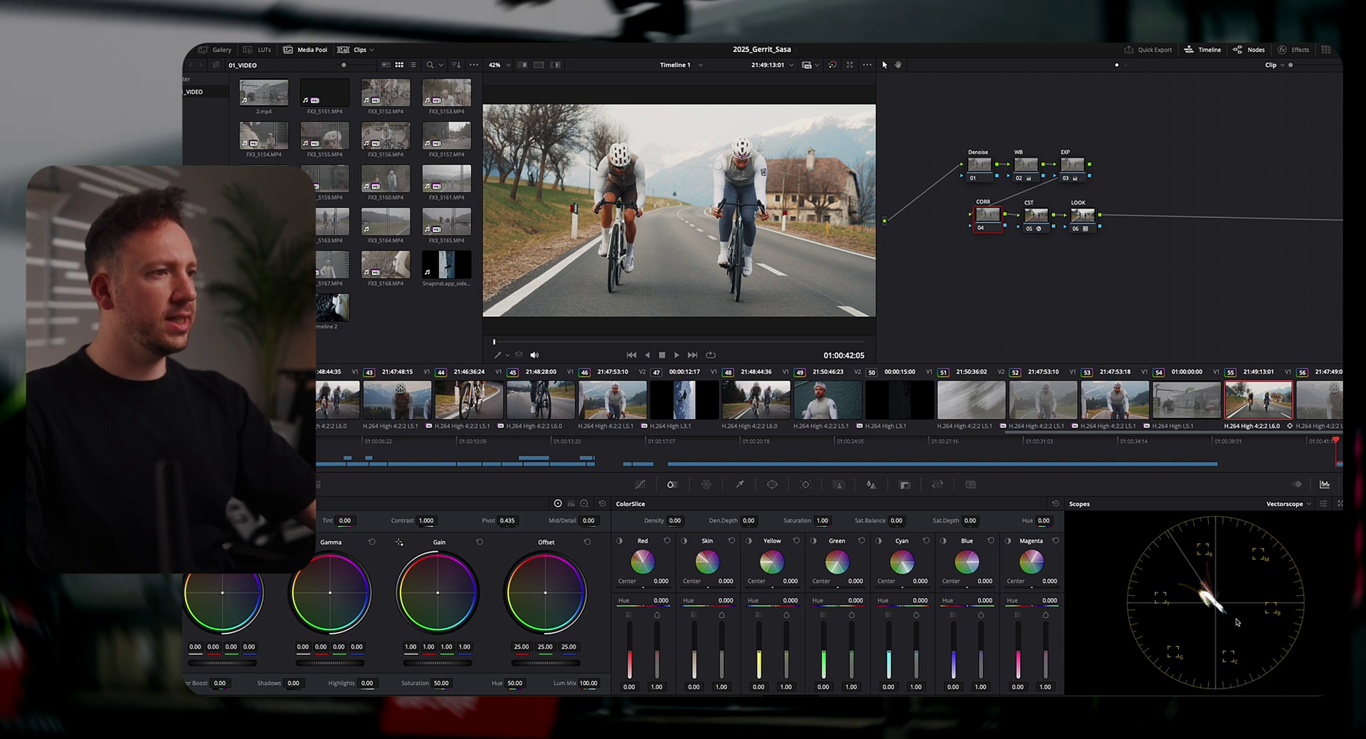
click(1339, 502)
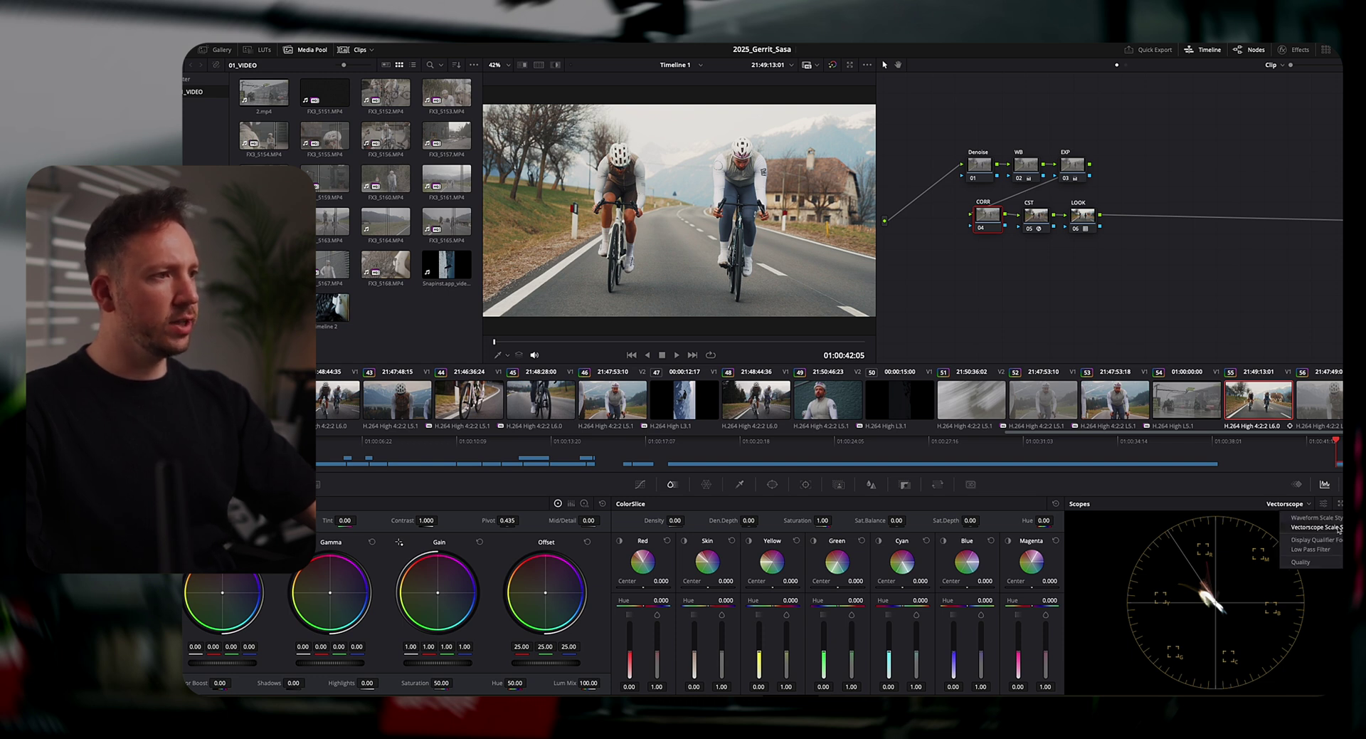
click(1310, 541)
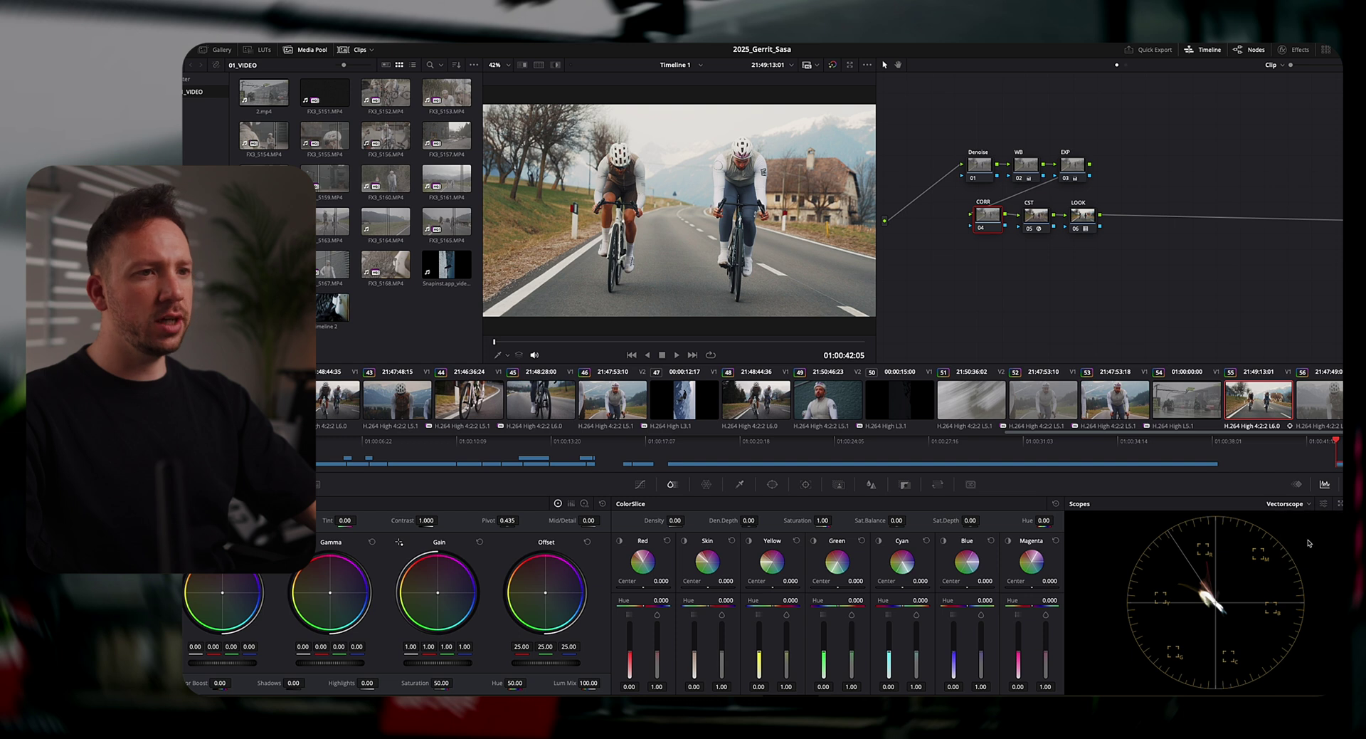
Lower the ColorSlice Skin value on the CORR node to 0.82.
click(743, 484)
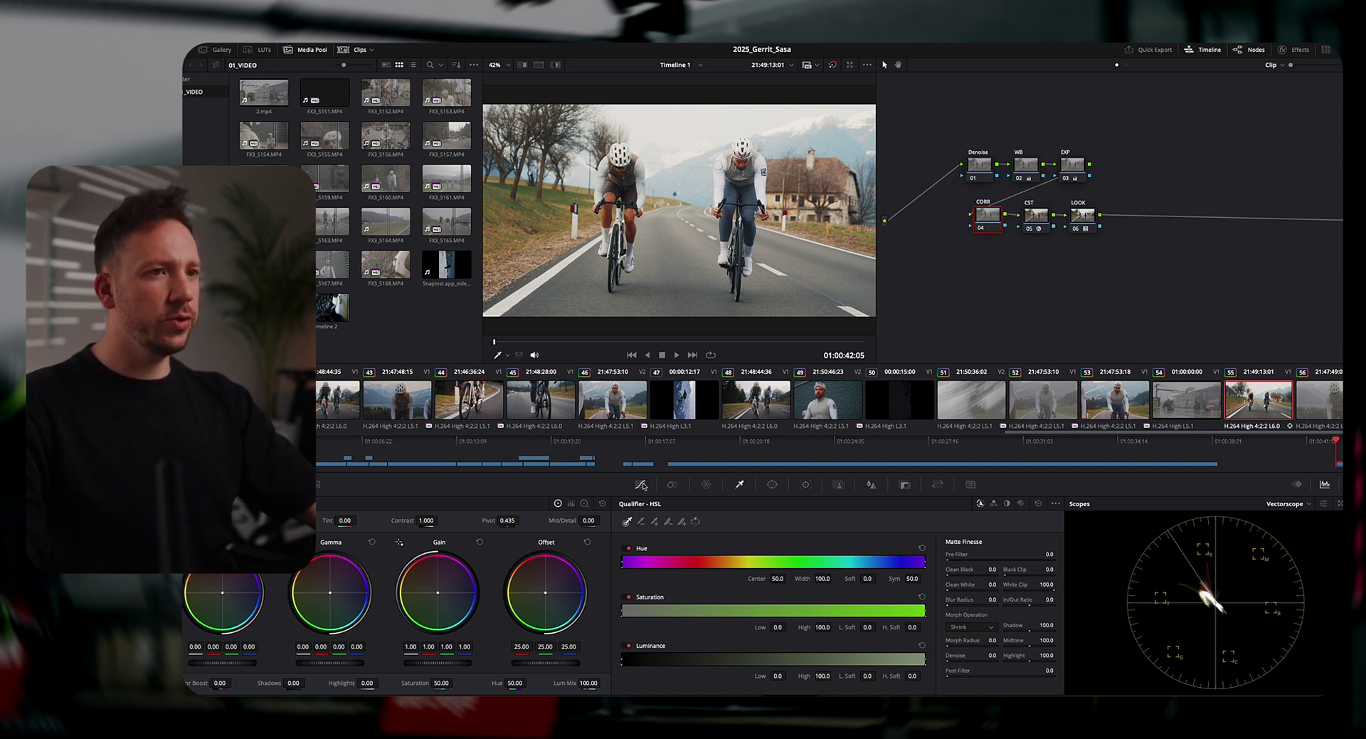
click(674, 486)
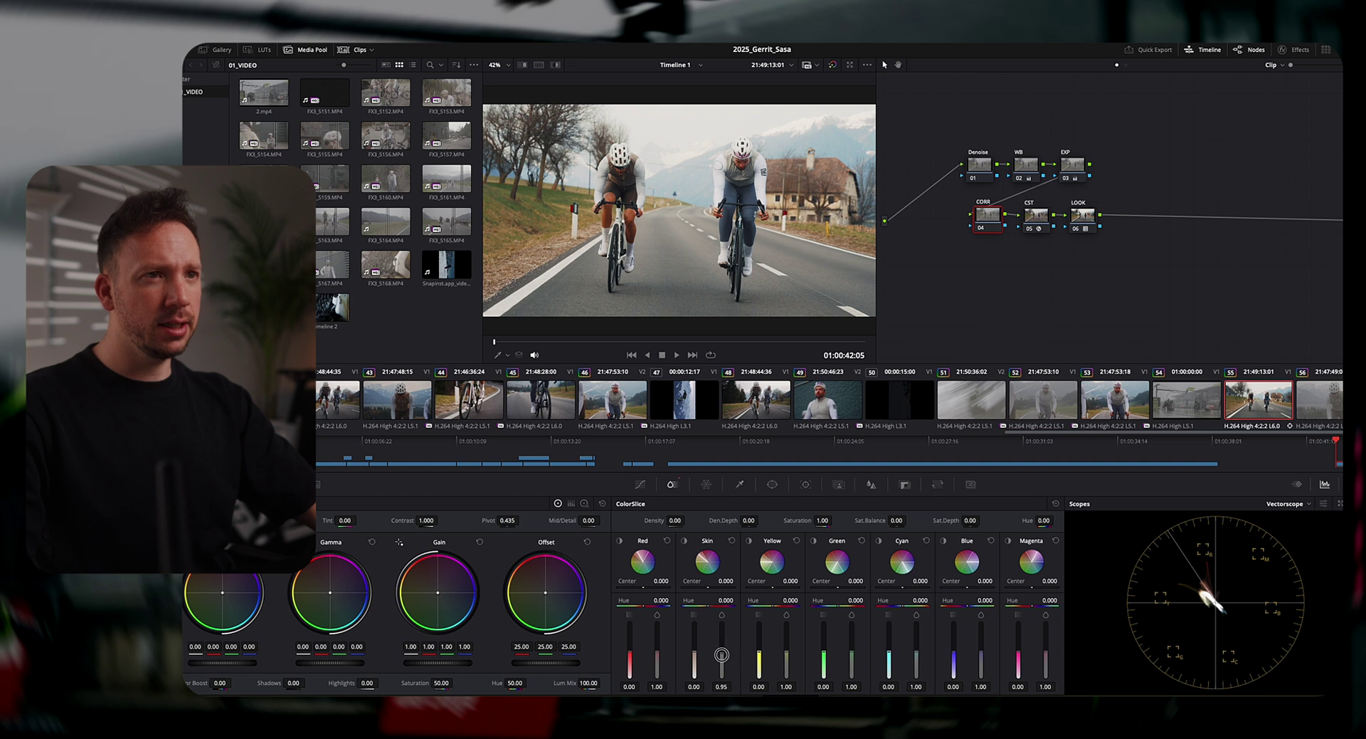
drag(722, 654, 720, 657)
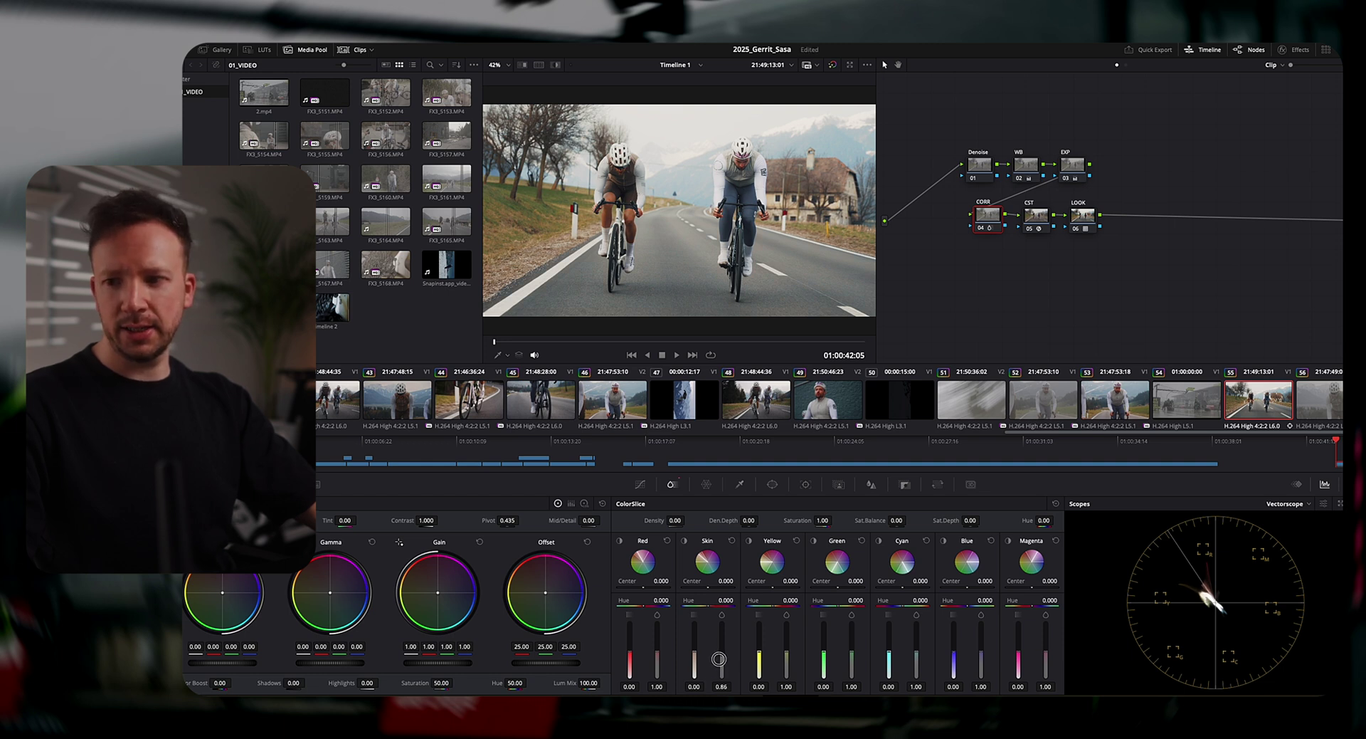
drag(719, 657, 718, 658)
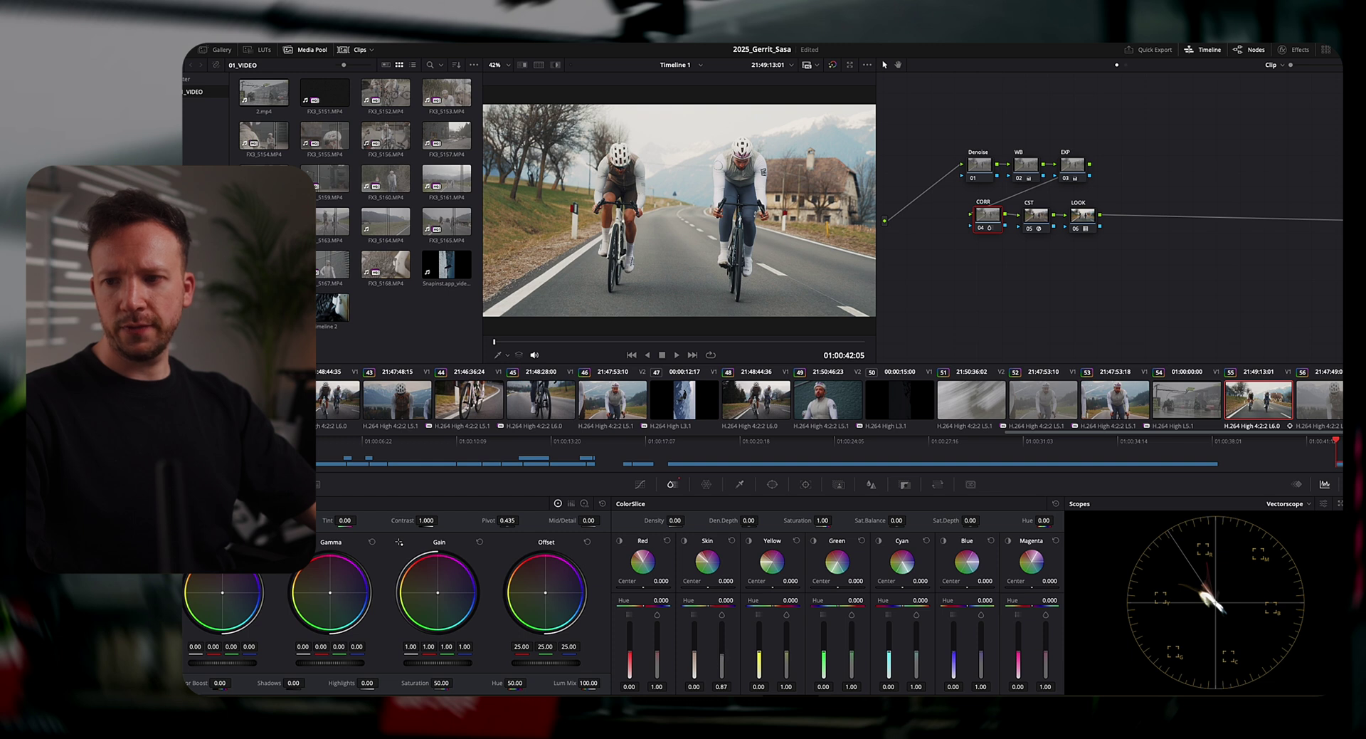
drag(721, 652, 695, 659)
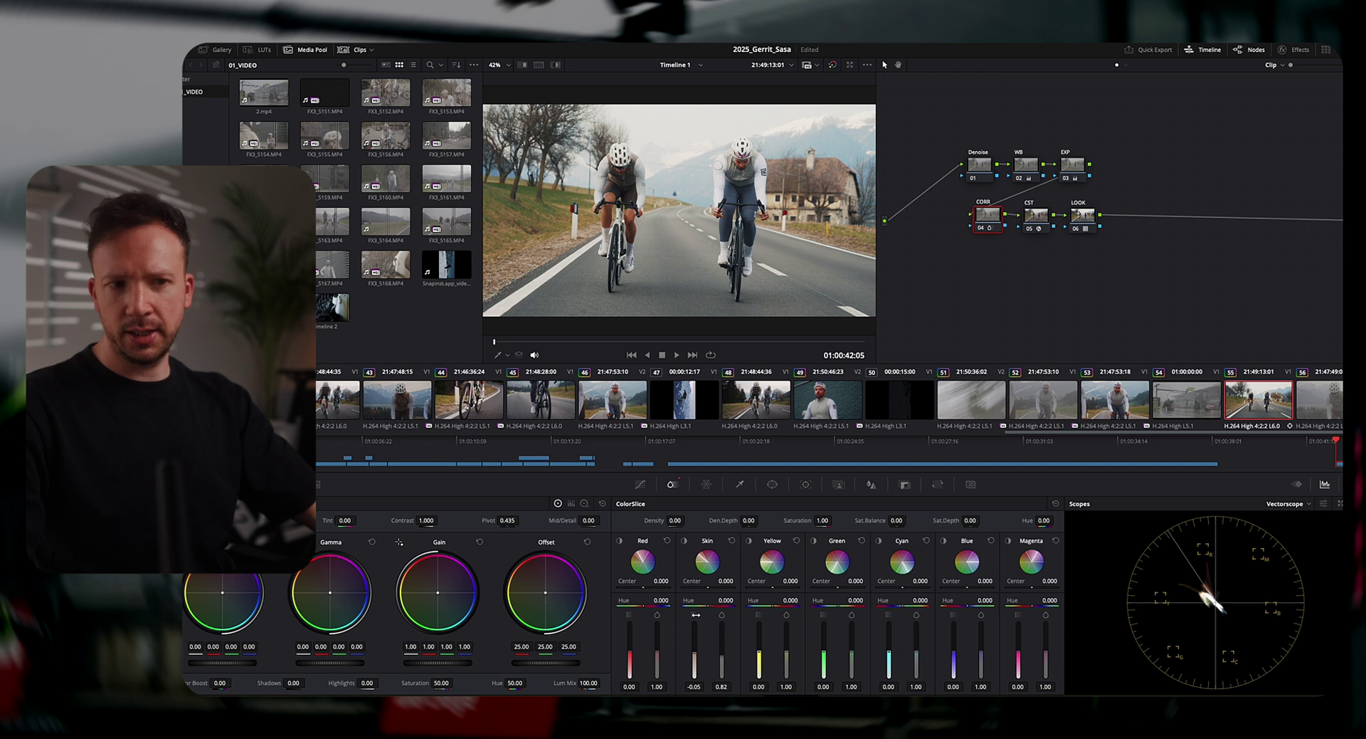
Toggle the CORR node for before/after comparison and preview the isolated Skin range.
click(981, 227)
click(980, 228)
click(981, 228)
click(981, 229)
click(981, 228)
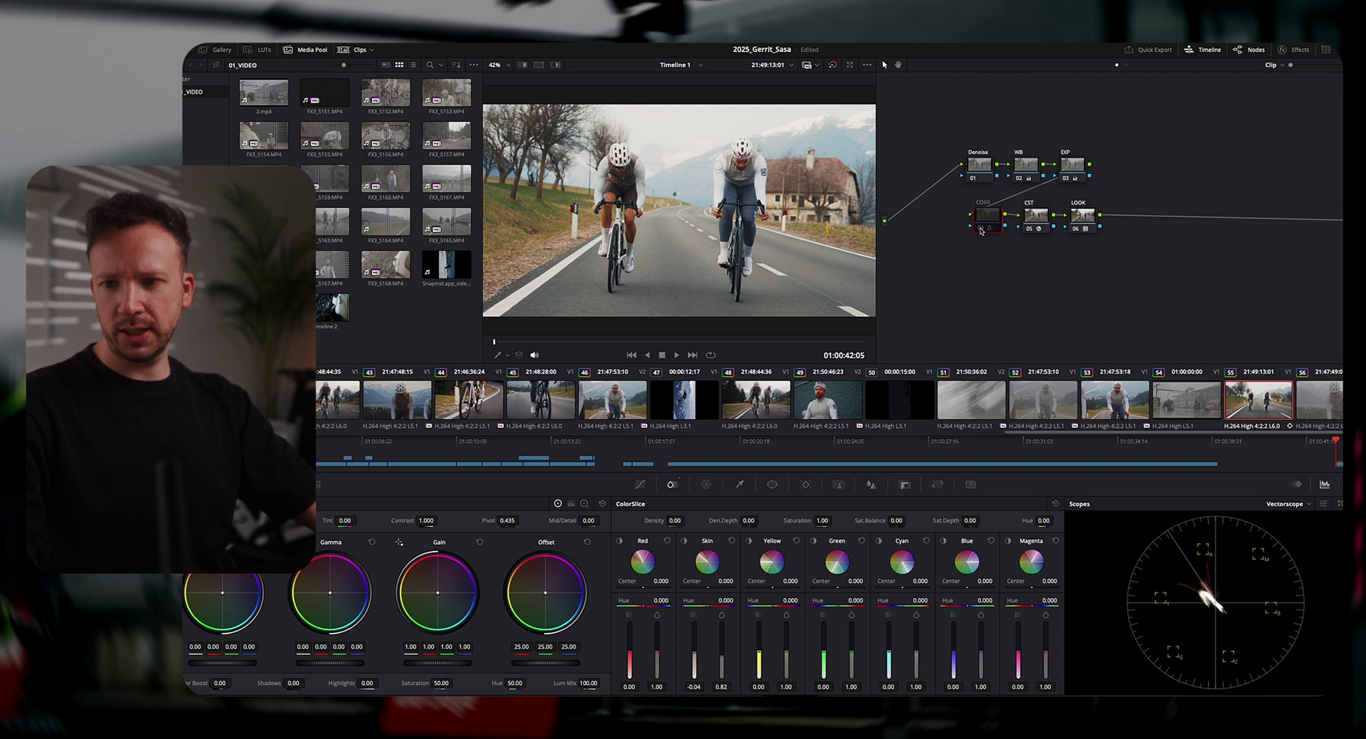
click(981, 228)
click(981, 228)
click(980, 229)
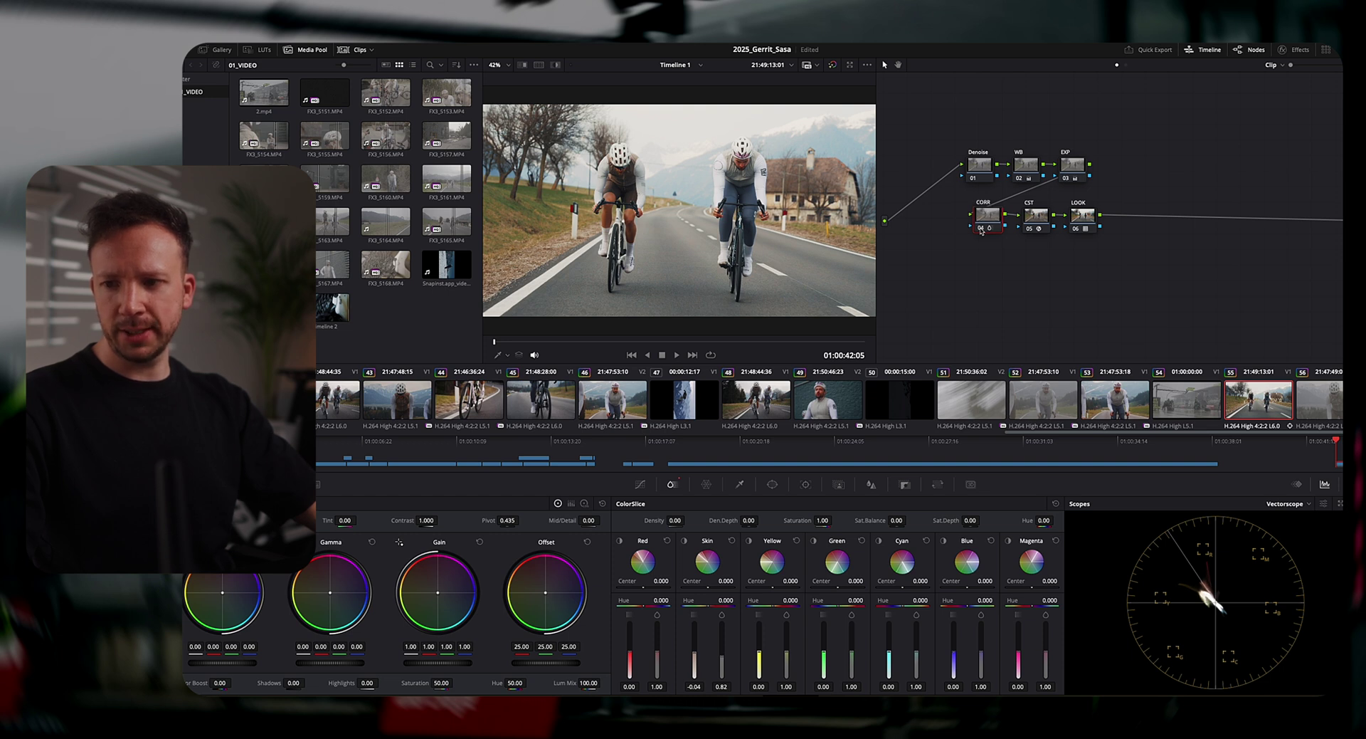
click(740, 484)
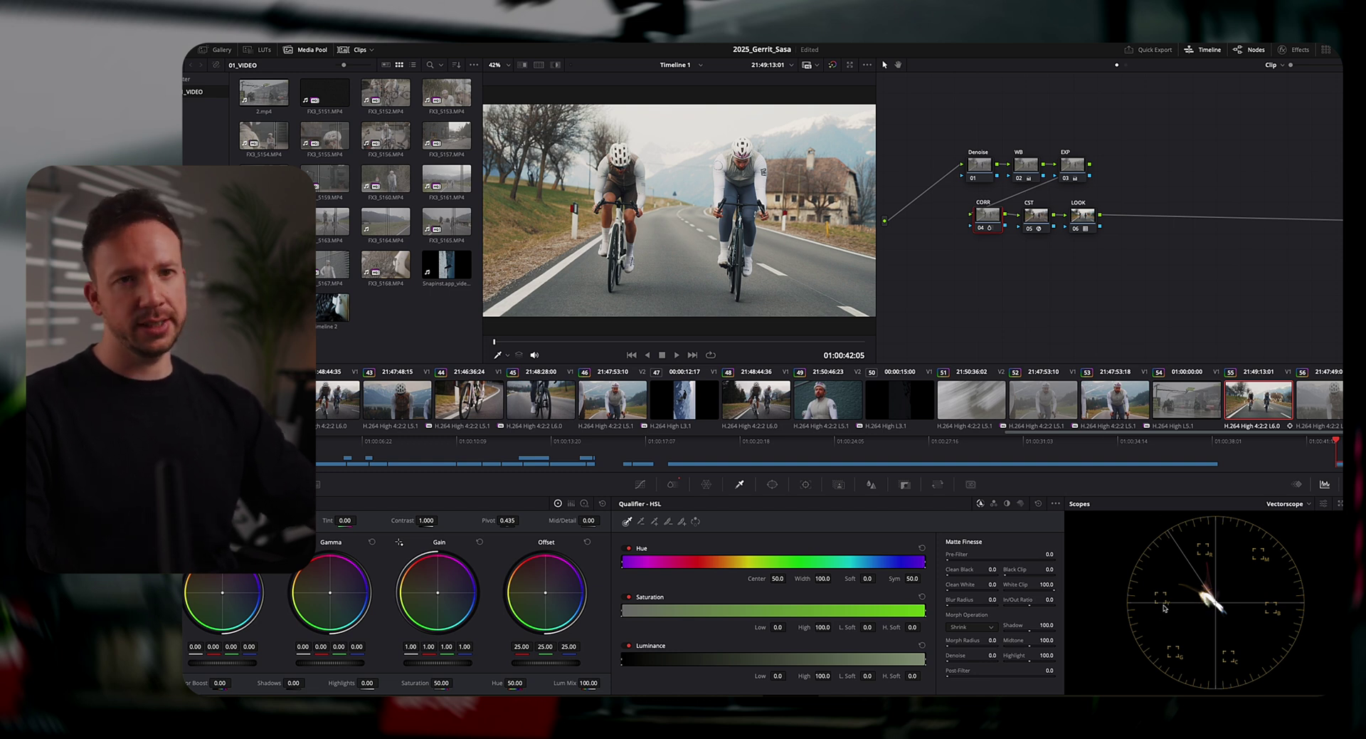
click(672, 484)
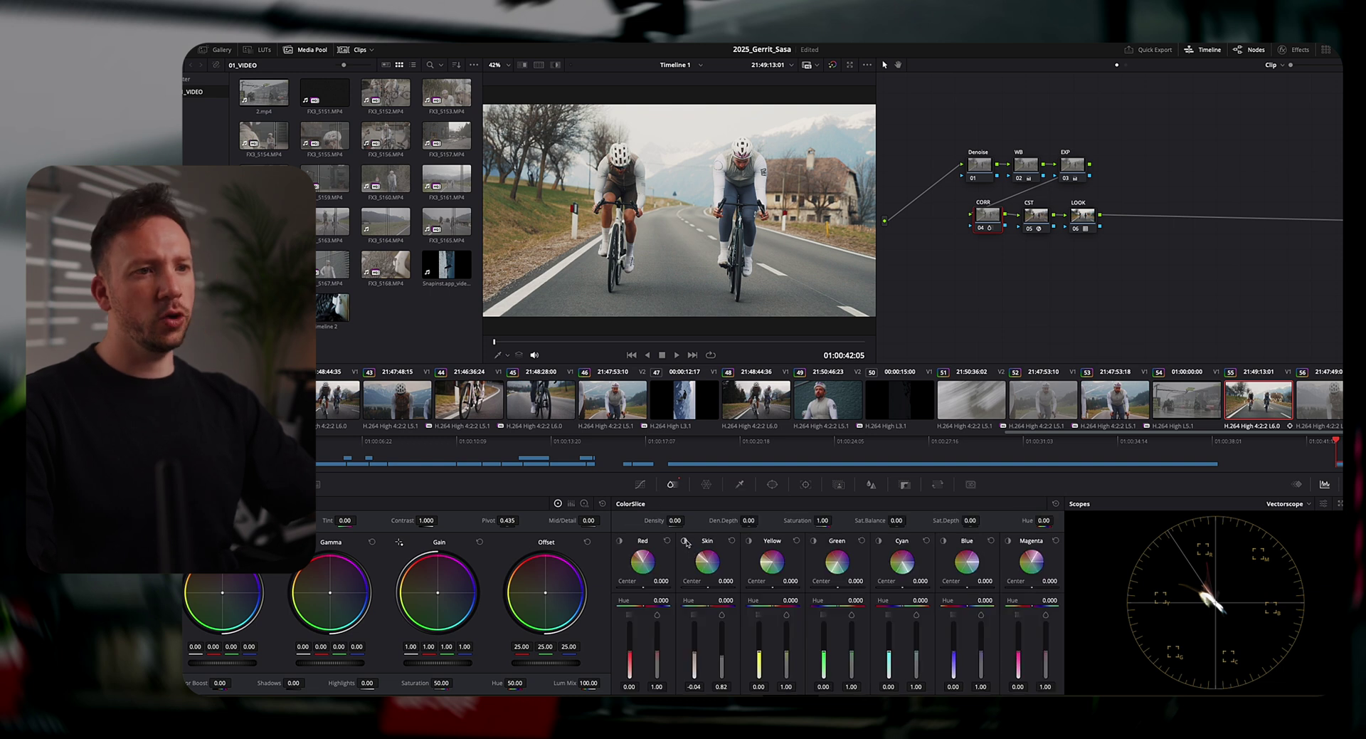
click(684, 542)
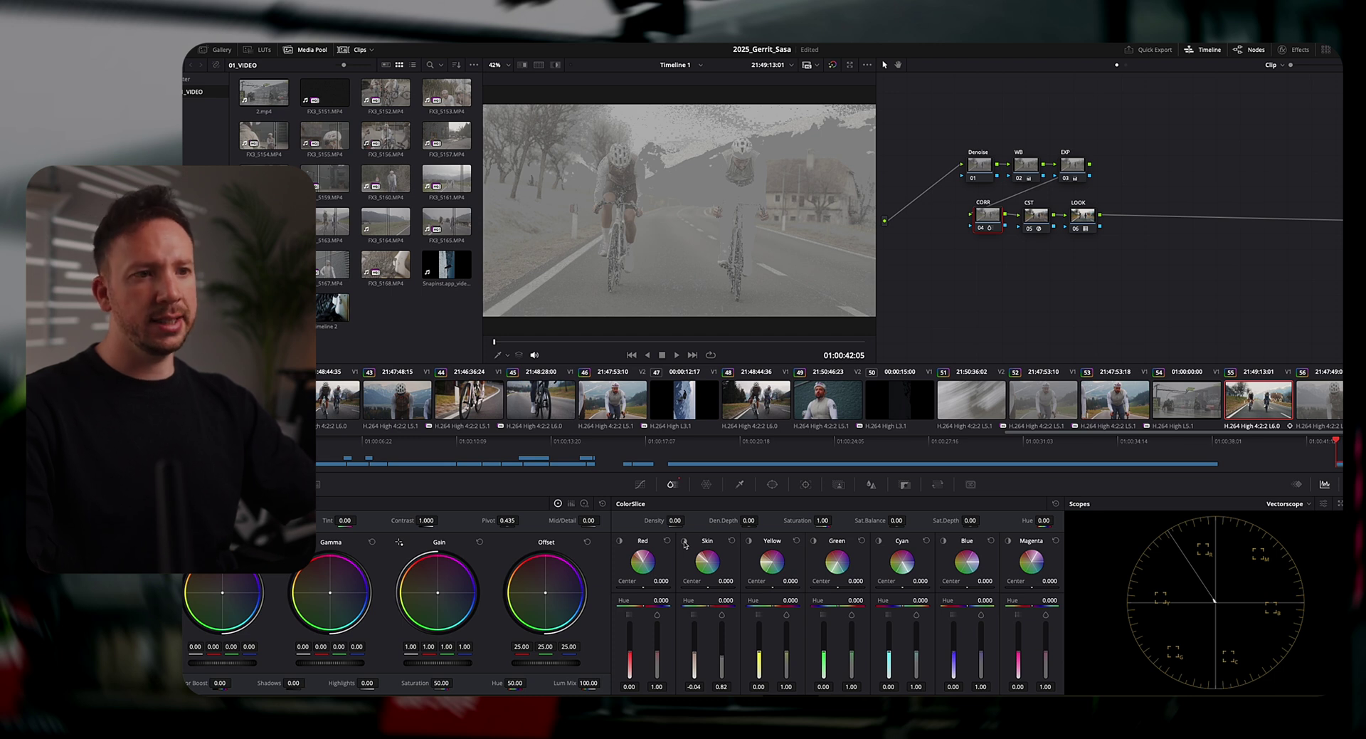
click(685, 543)
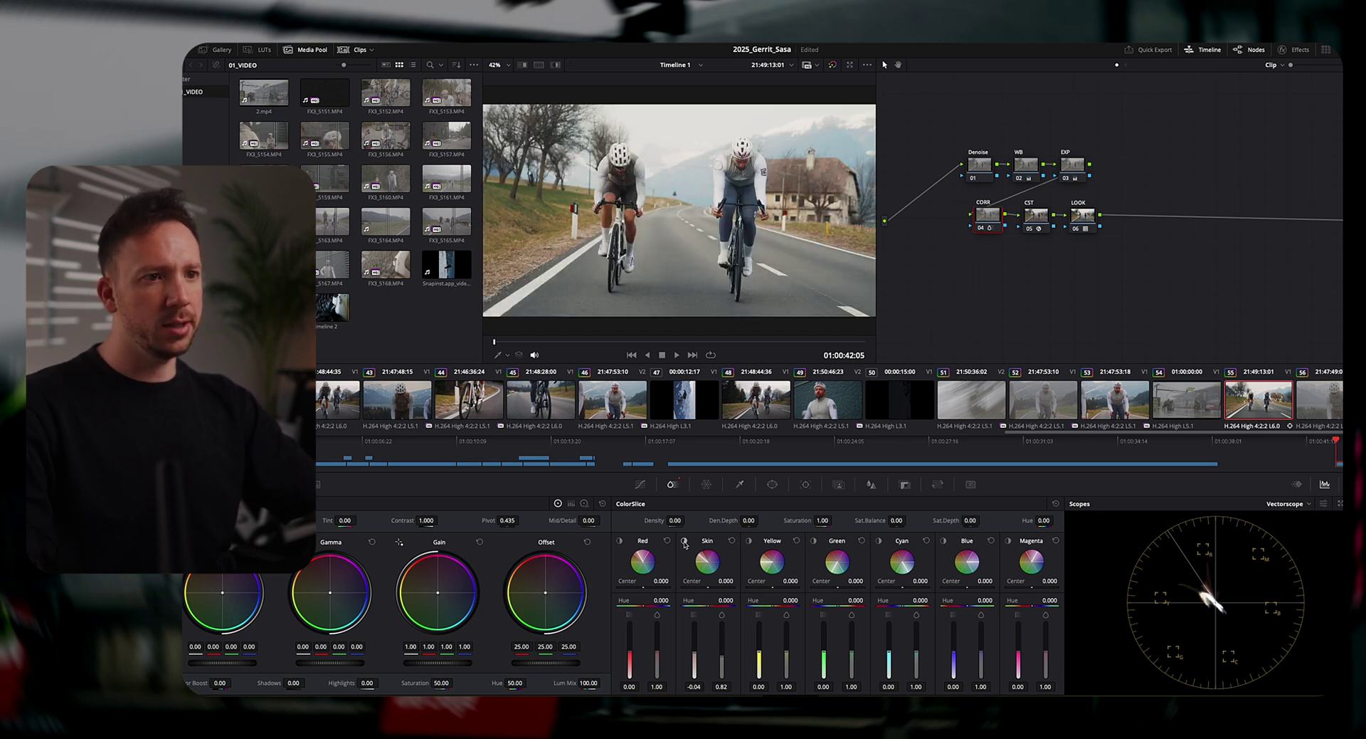
On the EXP node, set shadows to -13.00 and highlights to 22.50.
key(shift+semicolon)
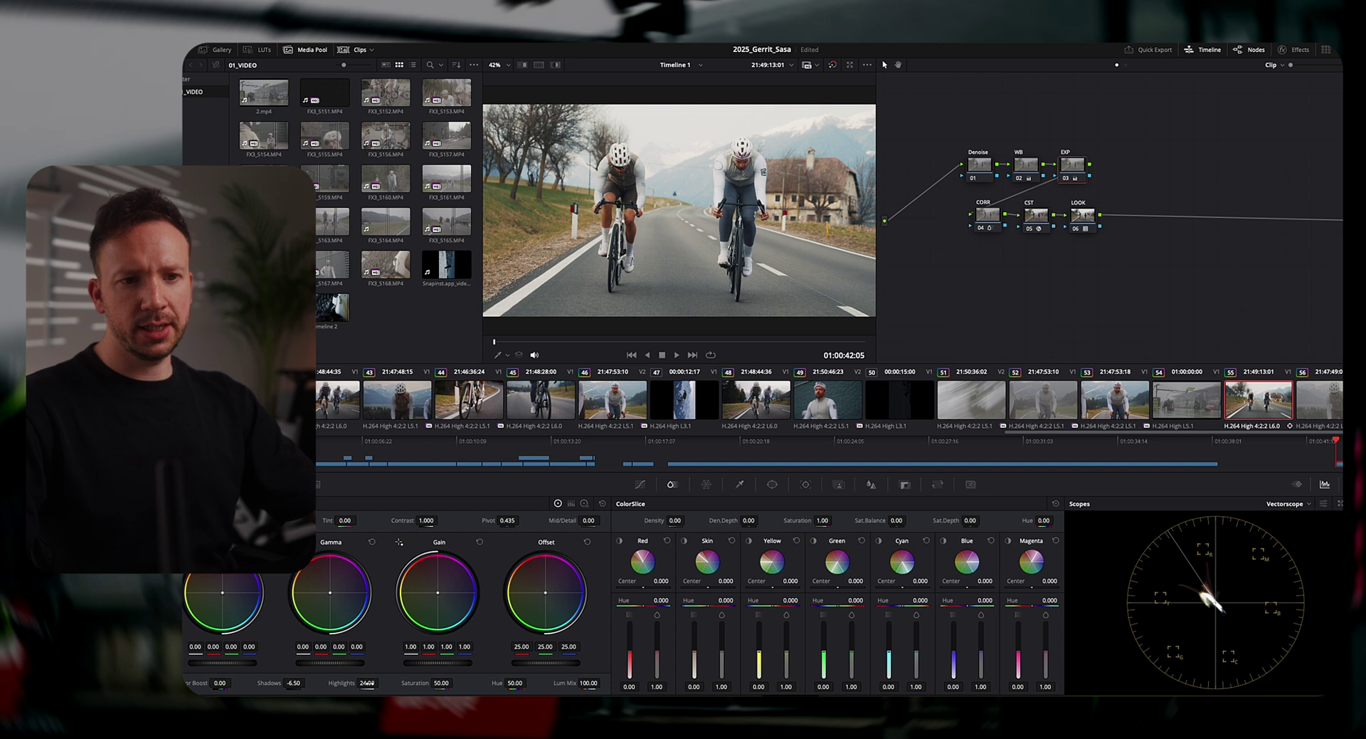
drag(367, 682, 366, 689)
drag(293, 682, 294, 685)
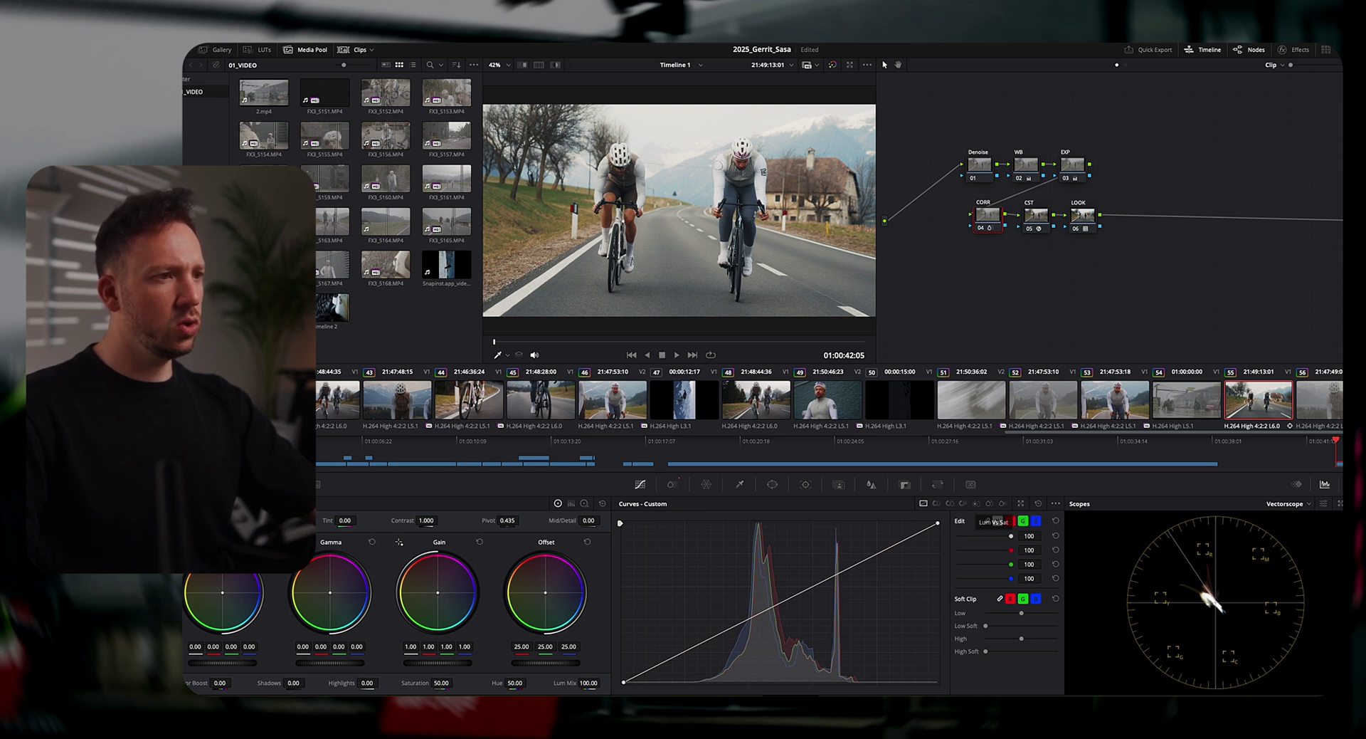
click(977, 504)
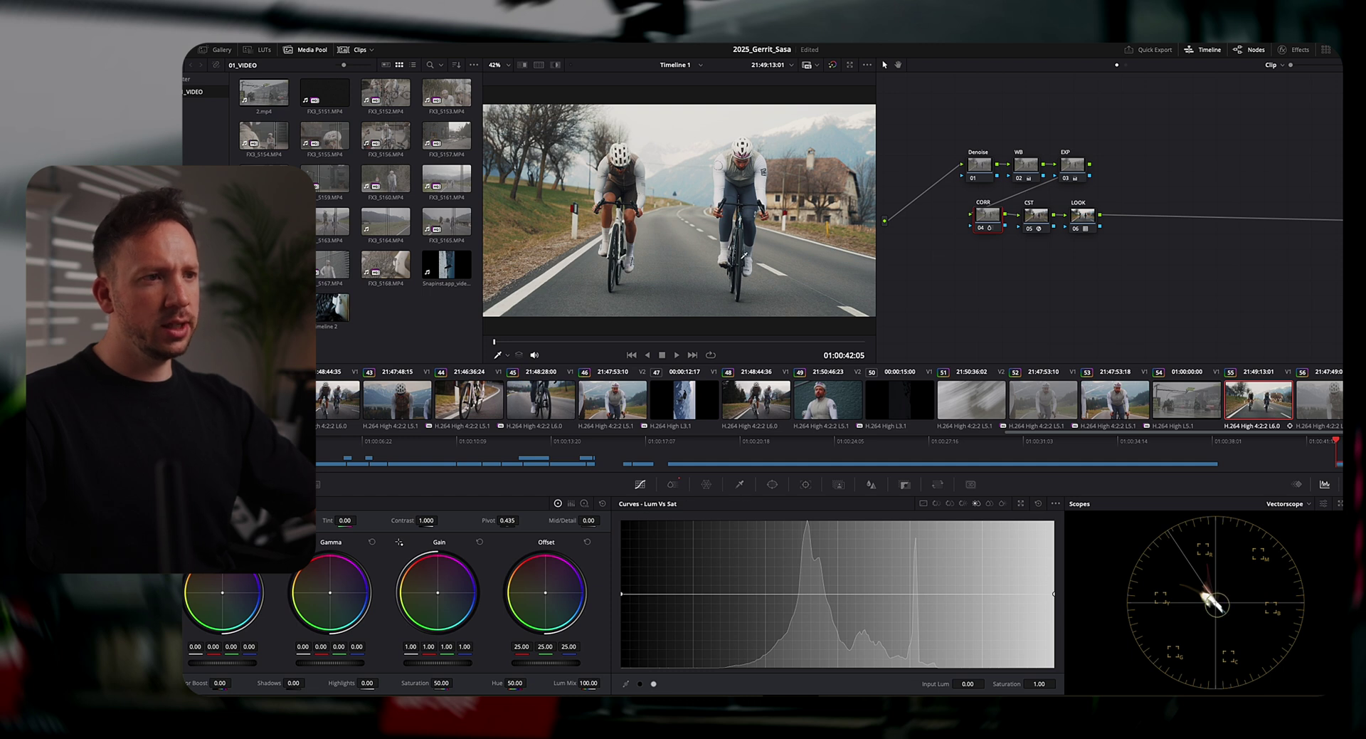
drag(749, 594, 717, 619)
drag(622, 595, 604, 674)
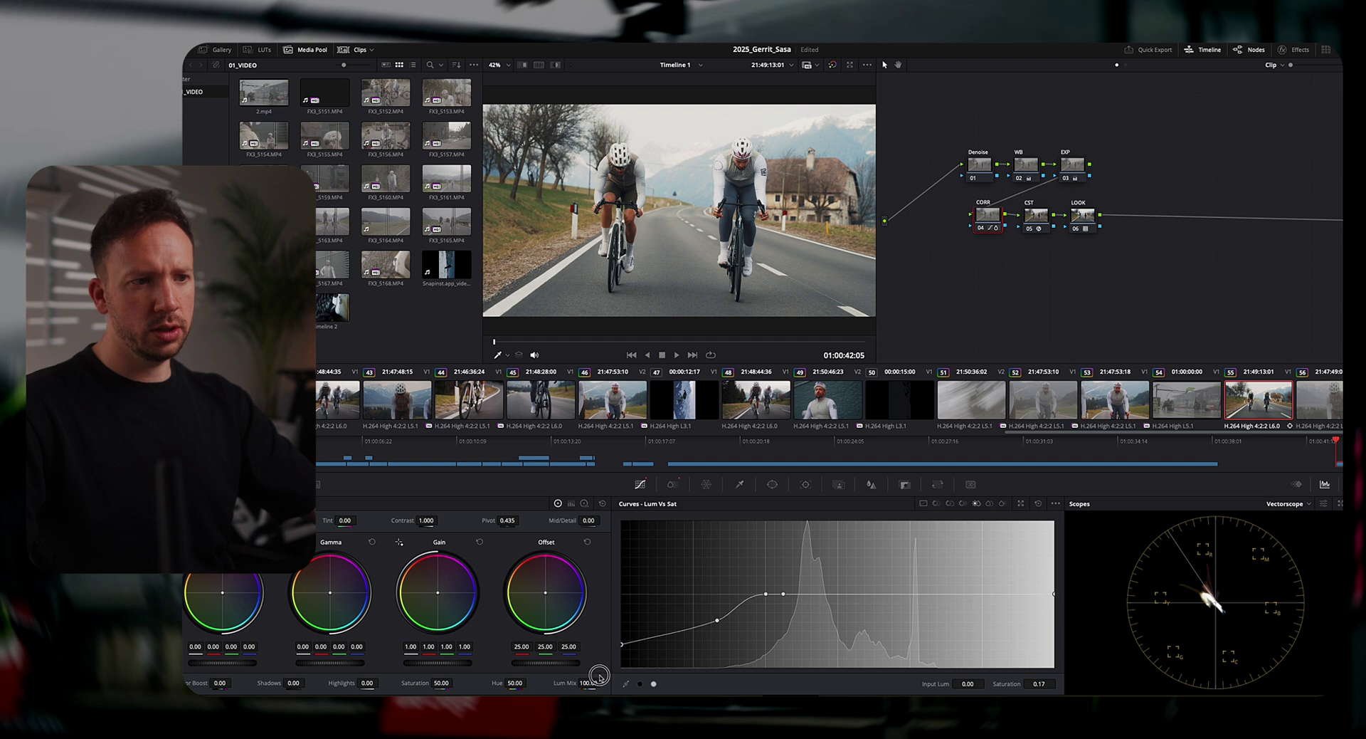
drag(717, 624, 779, 609)
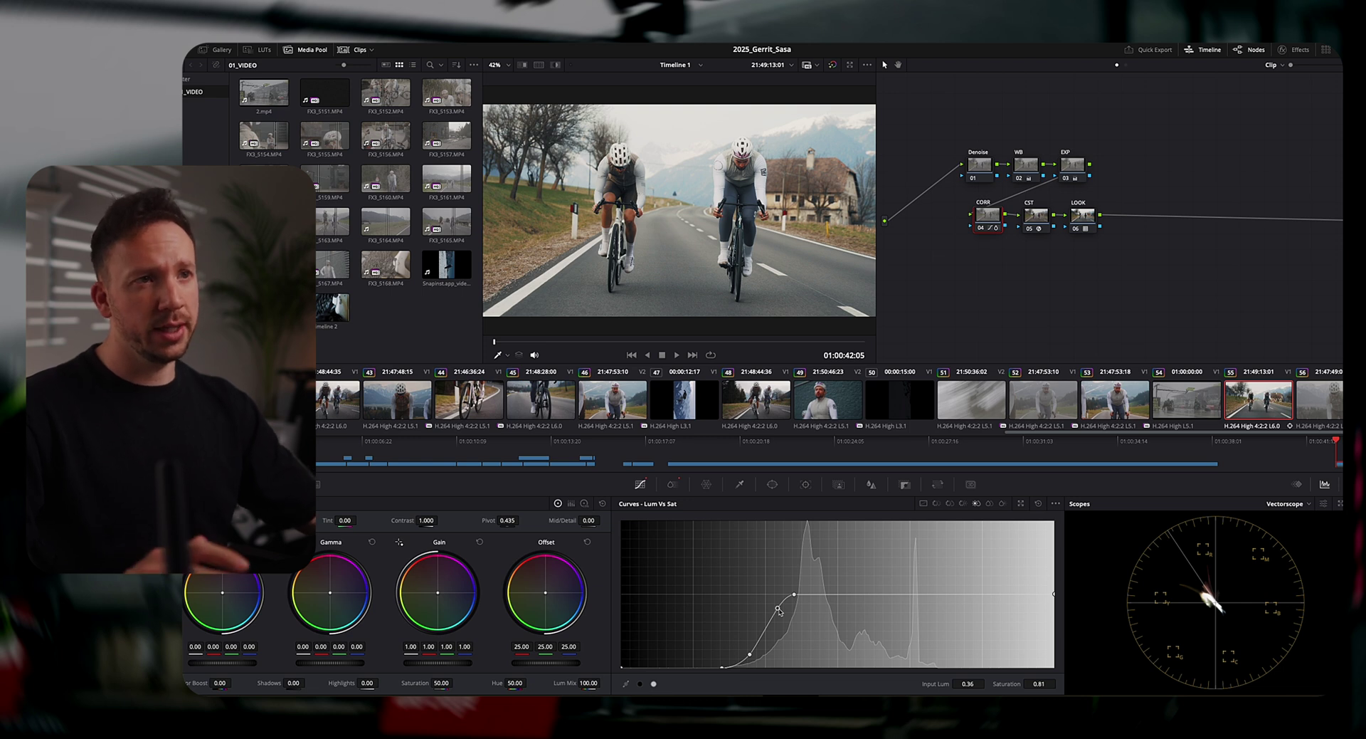
click(883, 594)
click(905, 594)
click(926, 594)
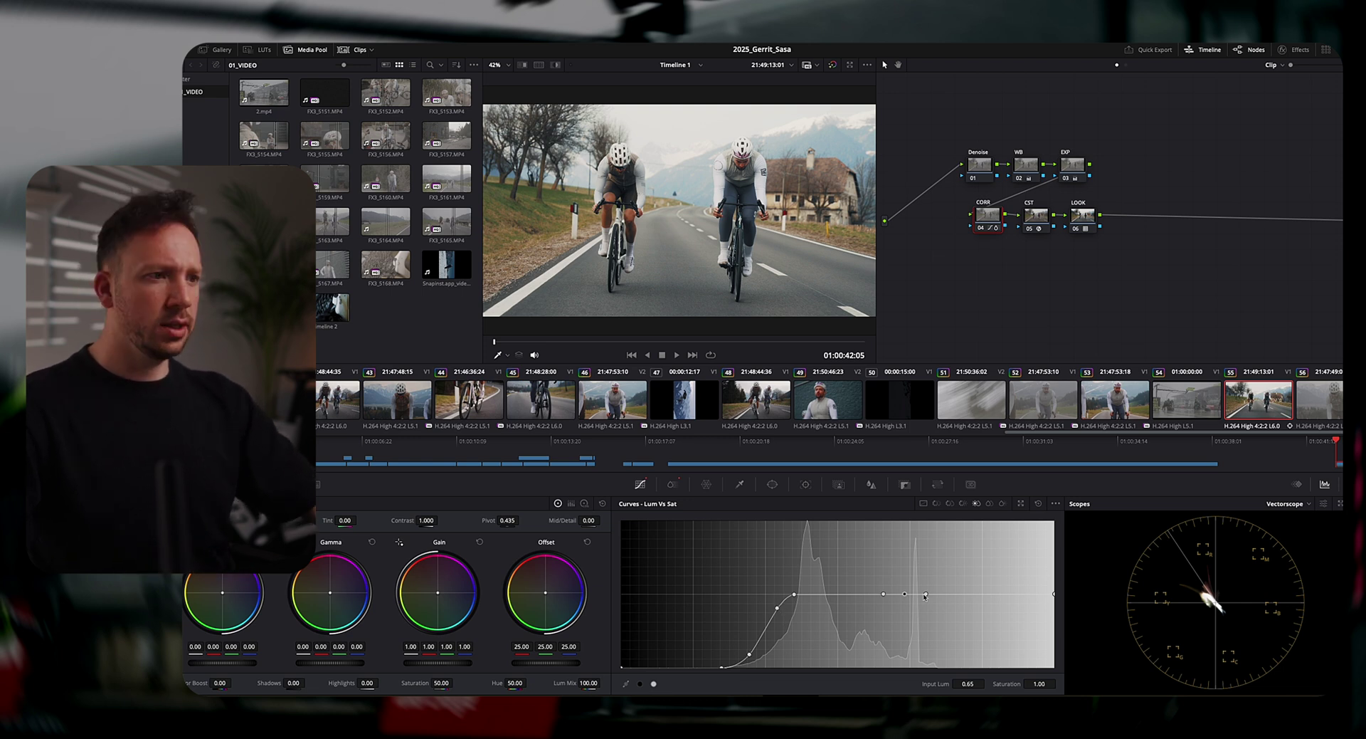
drag(926, 593, 938, 639)
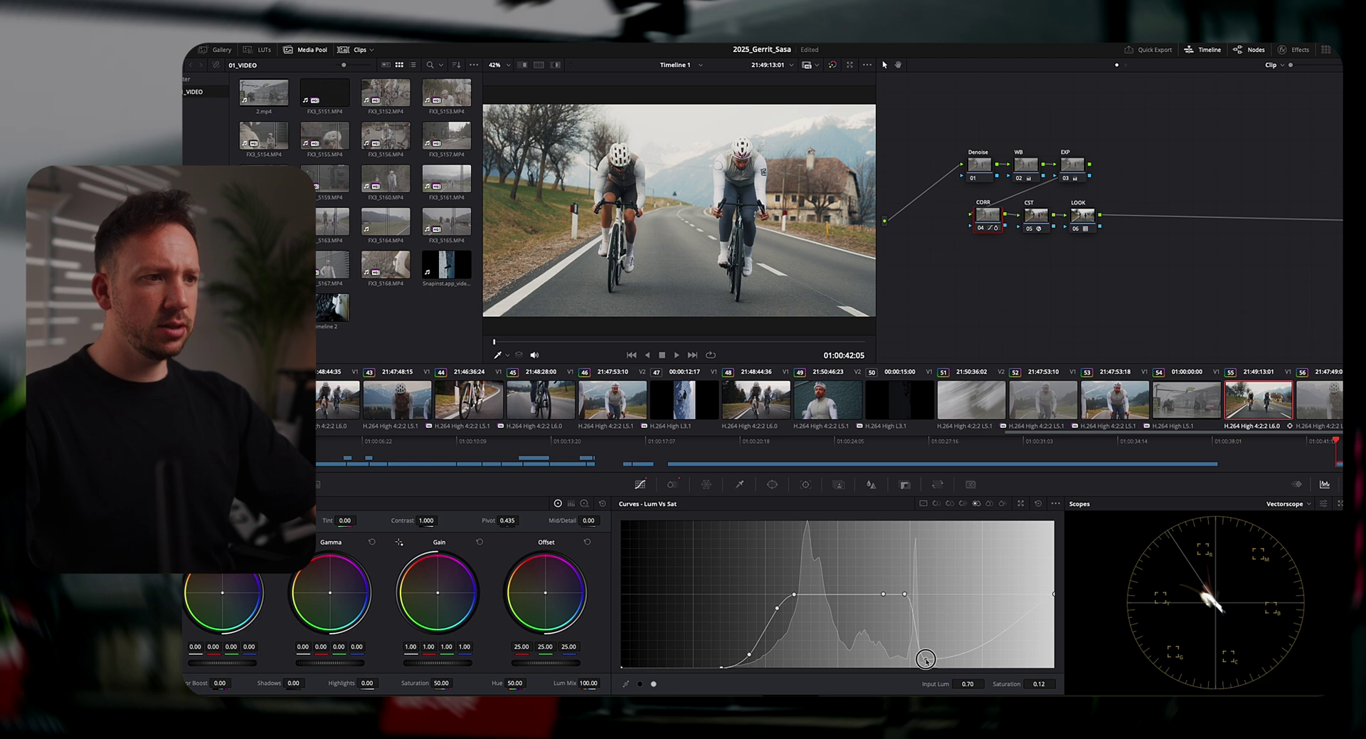
click(935, 640)
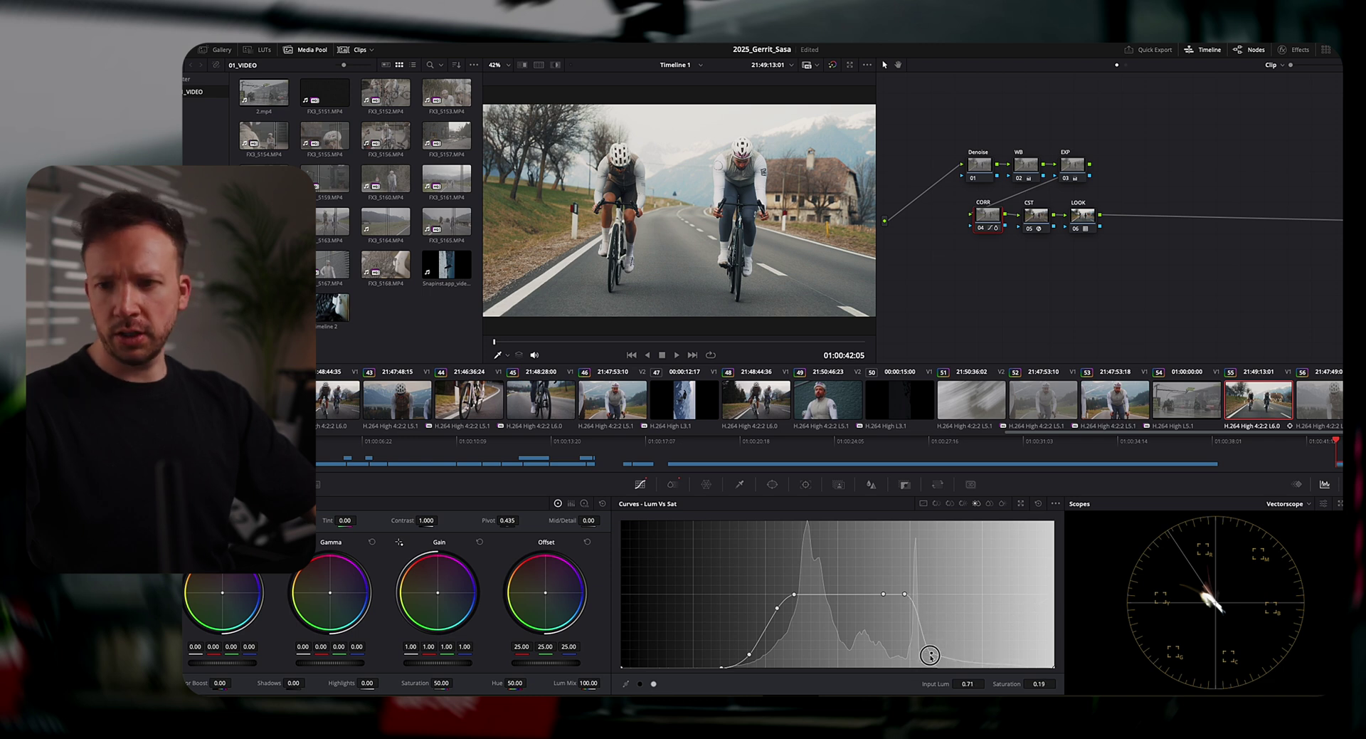
drag(933, 641, 935, 635)
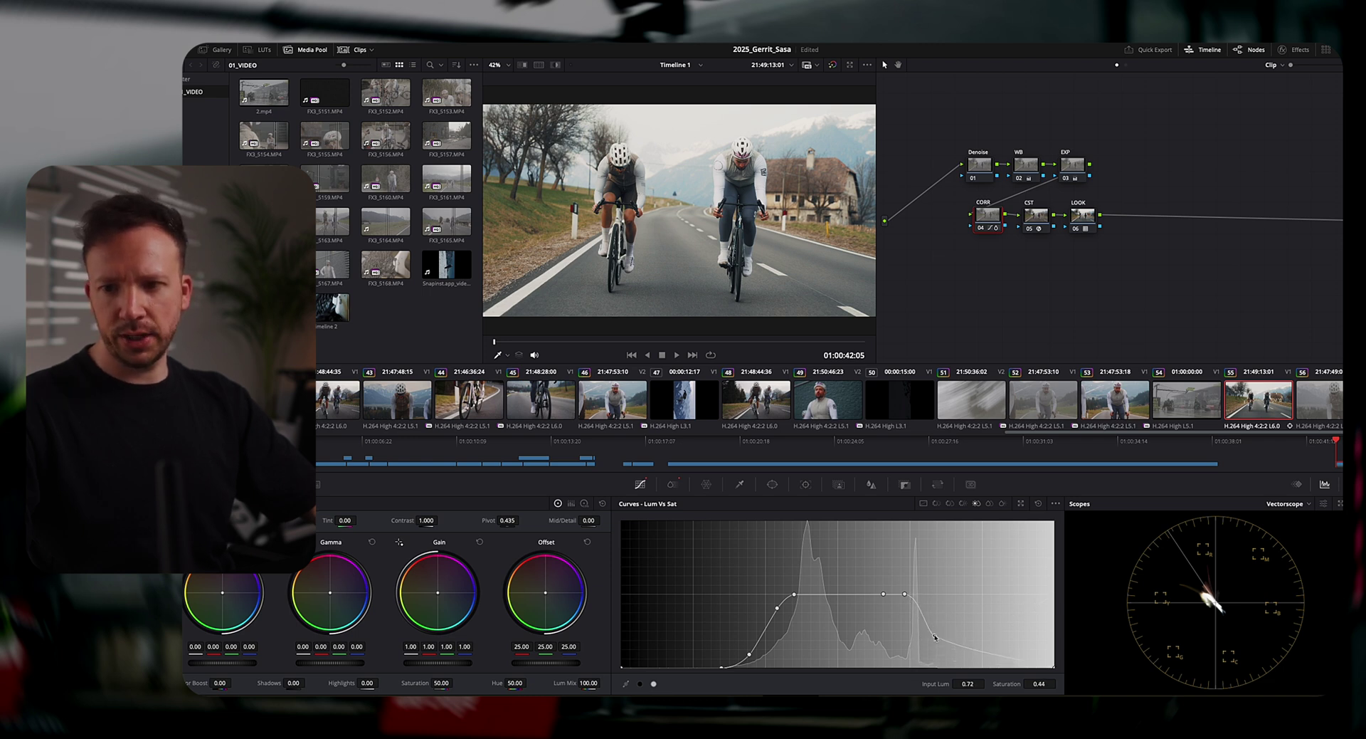
click(982, 229)
click(982, 229)
click(982, 229)
click(982, 229)
click(982, 229)
click(982, 229)
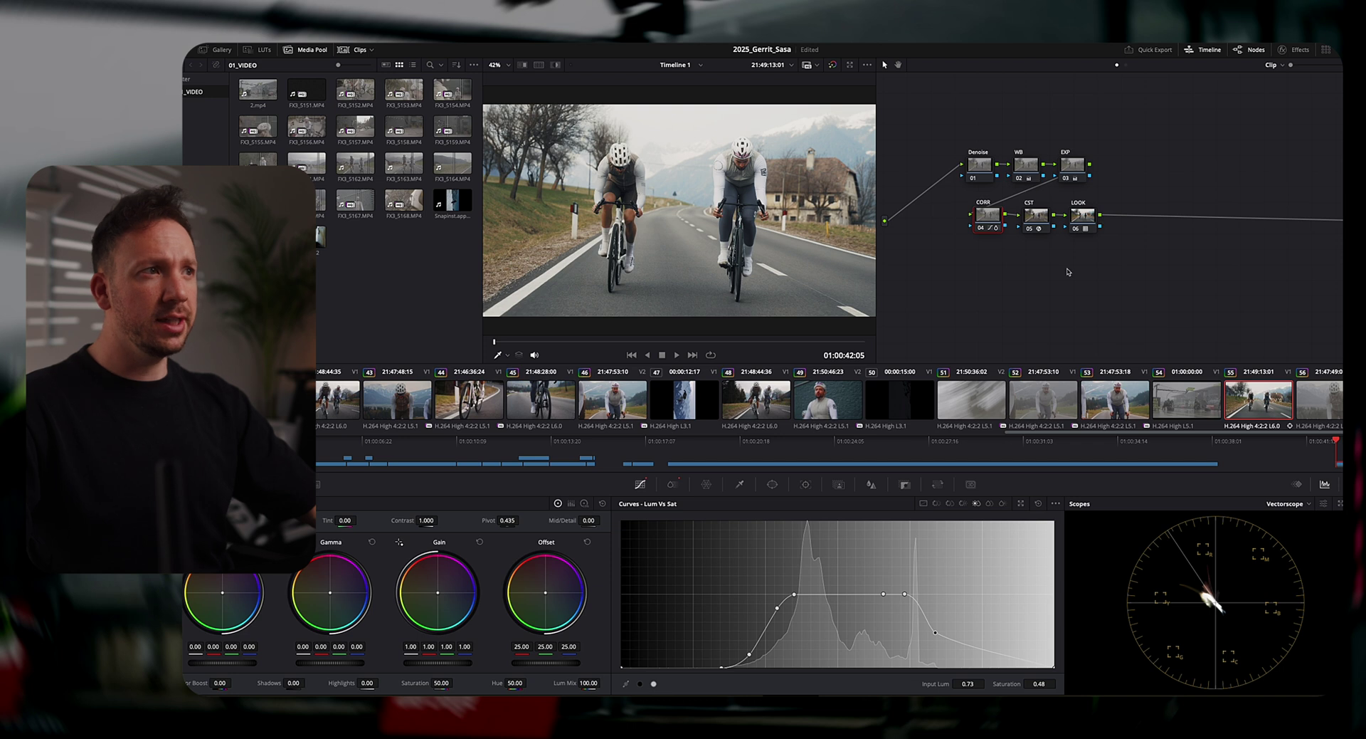
Add serial node 07 after LOOK and apply Film Look Creator to it.
key(alt+s)
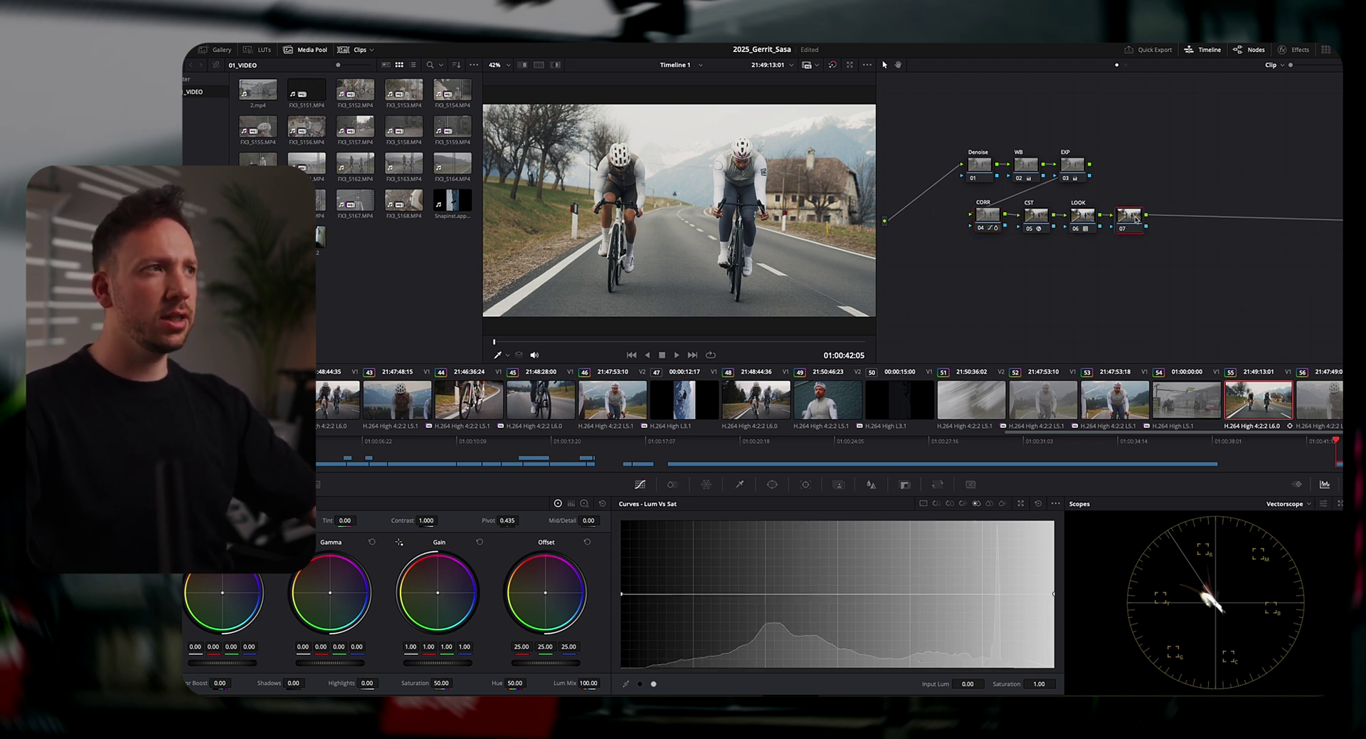
click(1294, 49)
click(1255, 84)
text(fil)
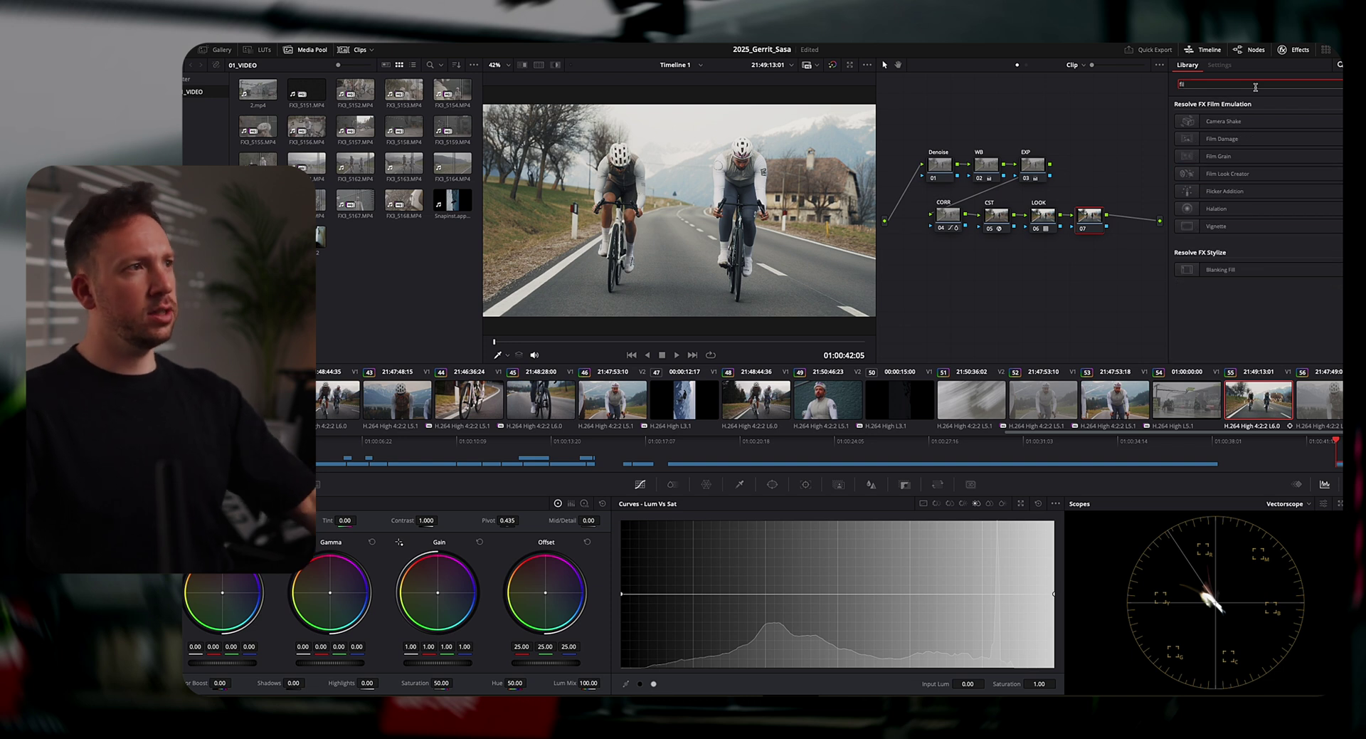
drag(1228, 173, 1083, 222)
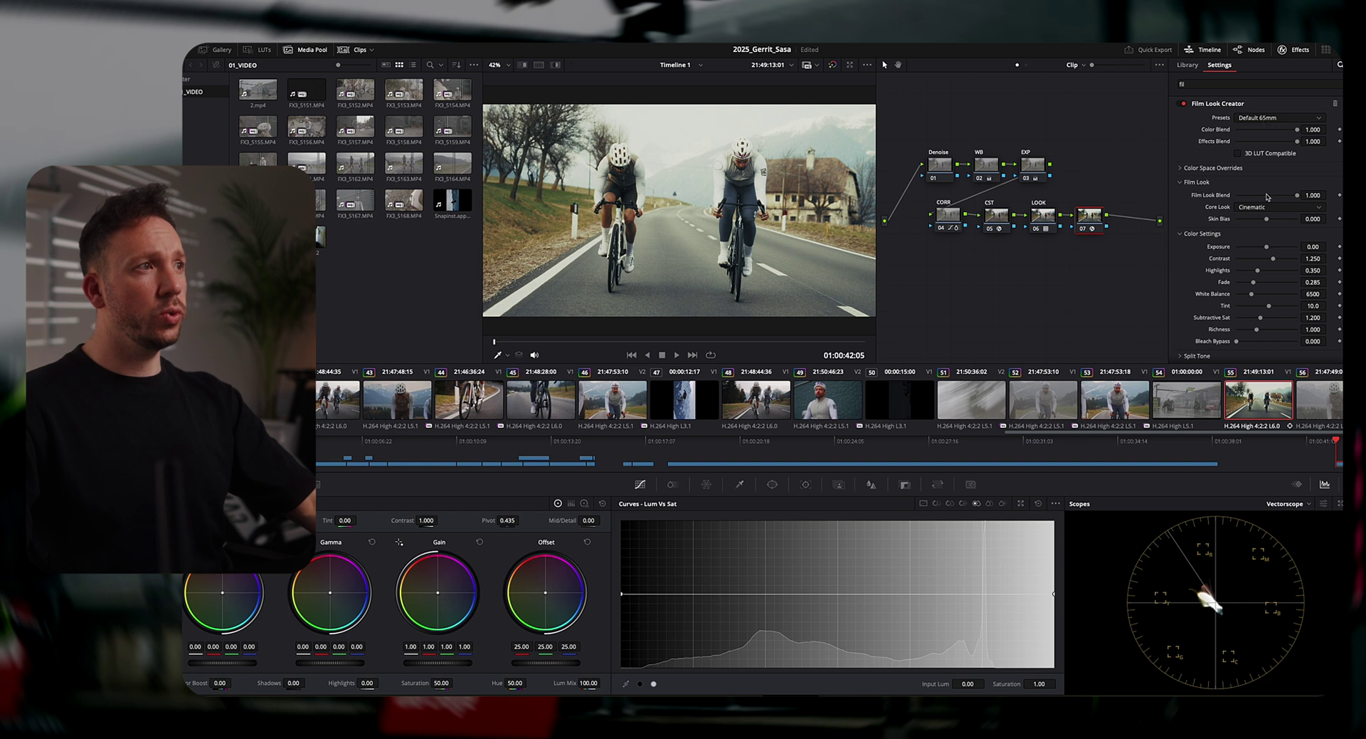
Set Color Blend and Film Look Blend to zero and turn off film grain.
drag(1297, 129, 1236, 130)
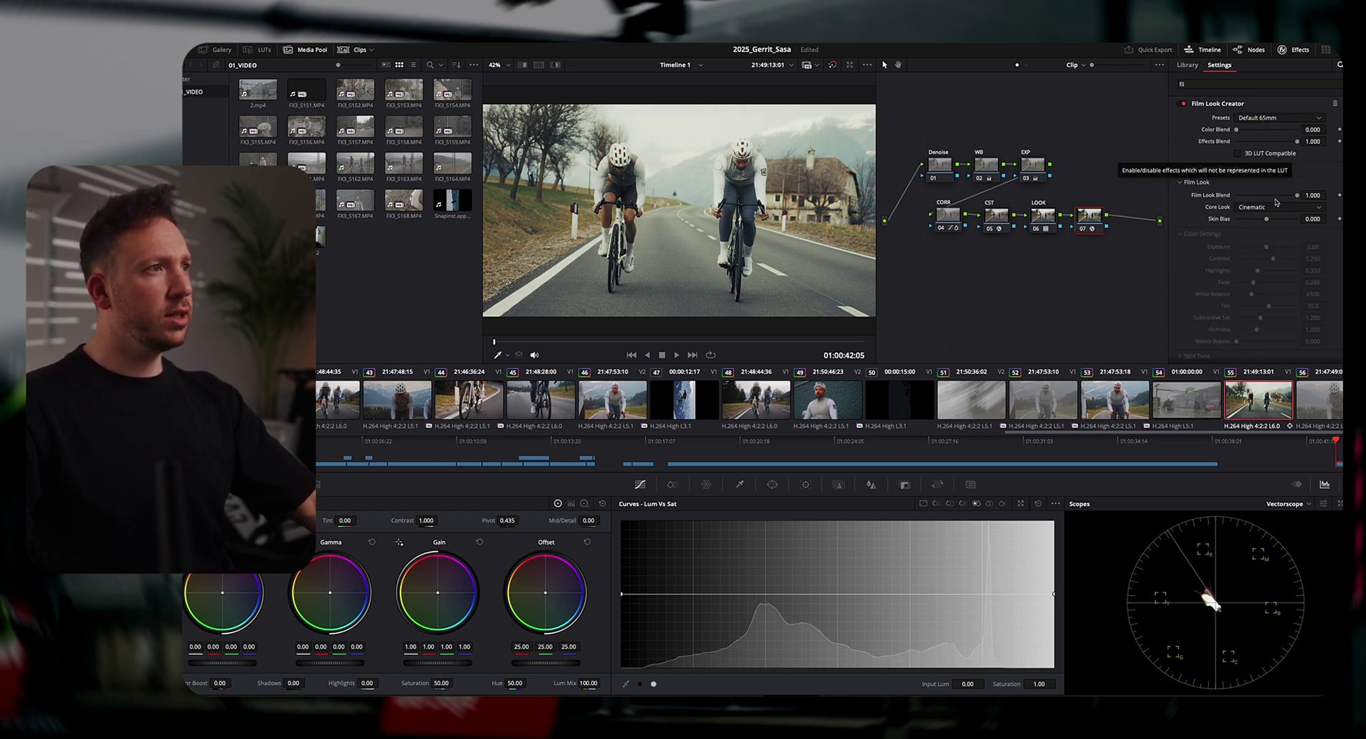
drag(1296, 195, 1234, 197)
scroll(1247, 249, down, 4)
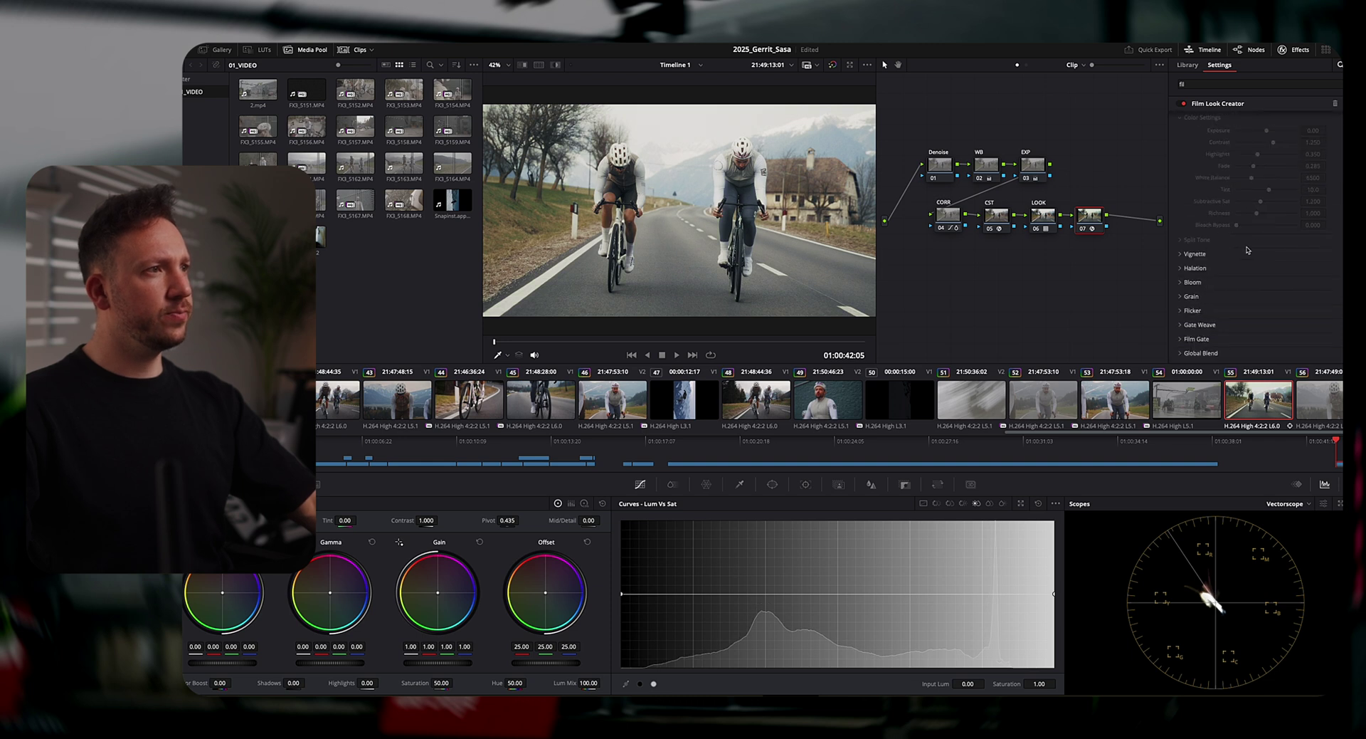
click(1182, 296)
click(1239, 310)
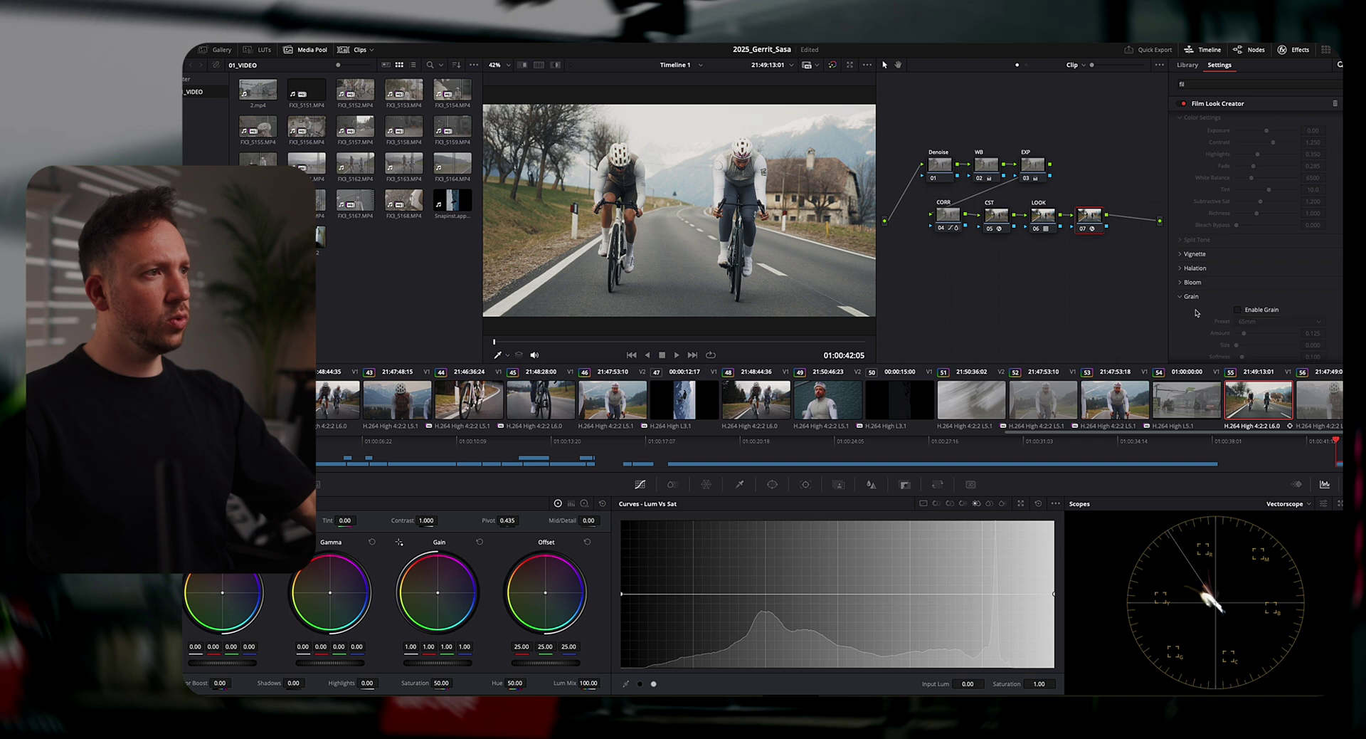
click(1181, 298)
click(1181, 313)
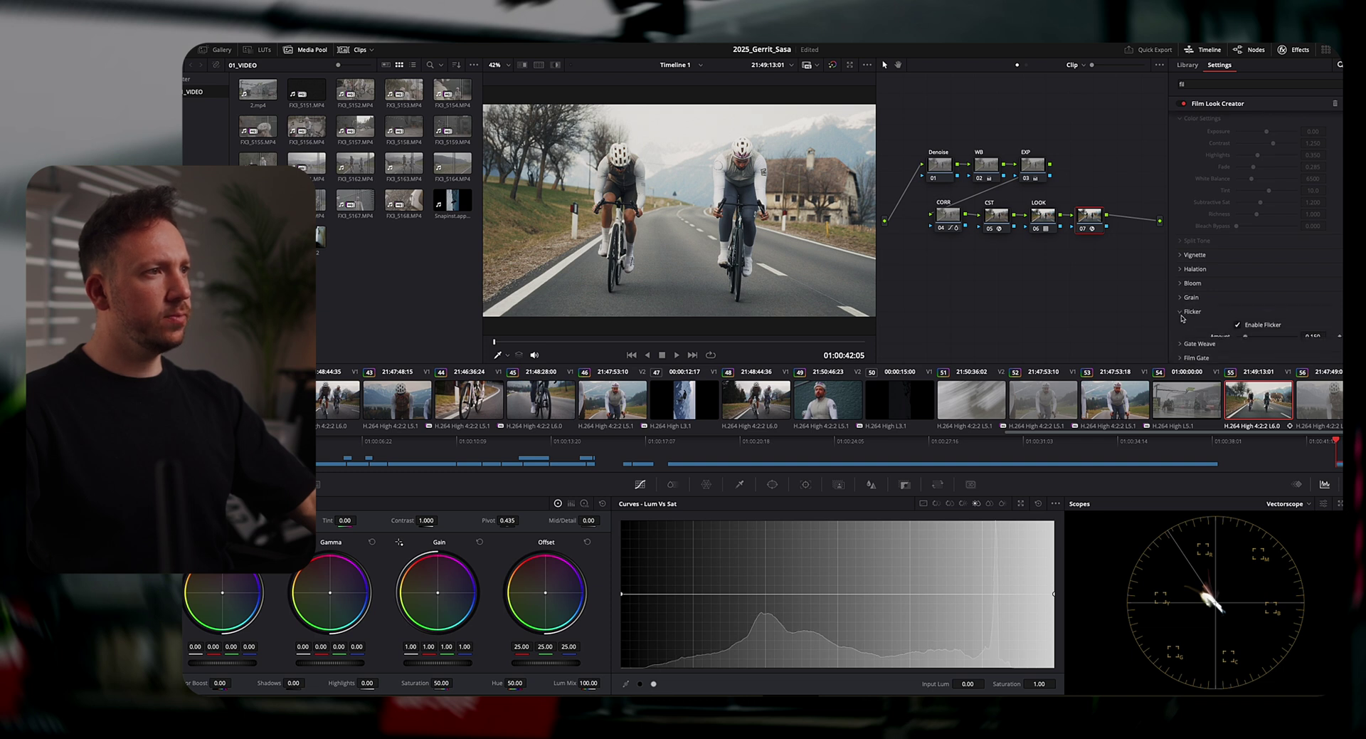
click(1183, 312)
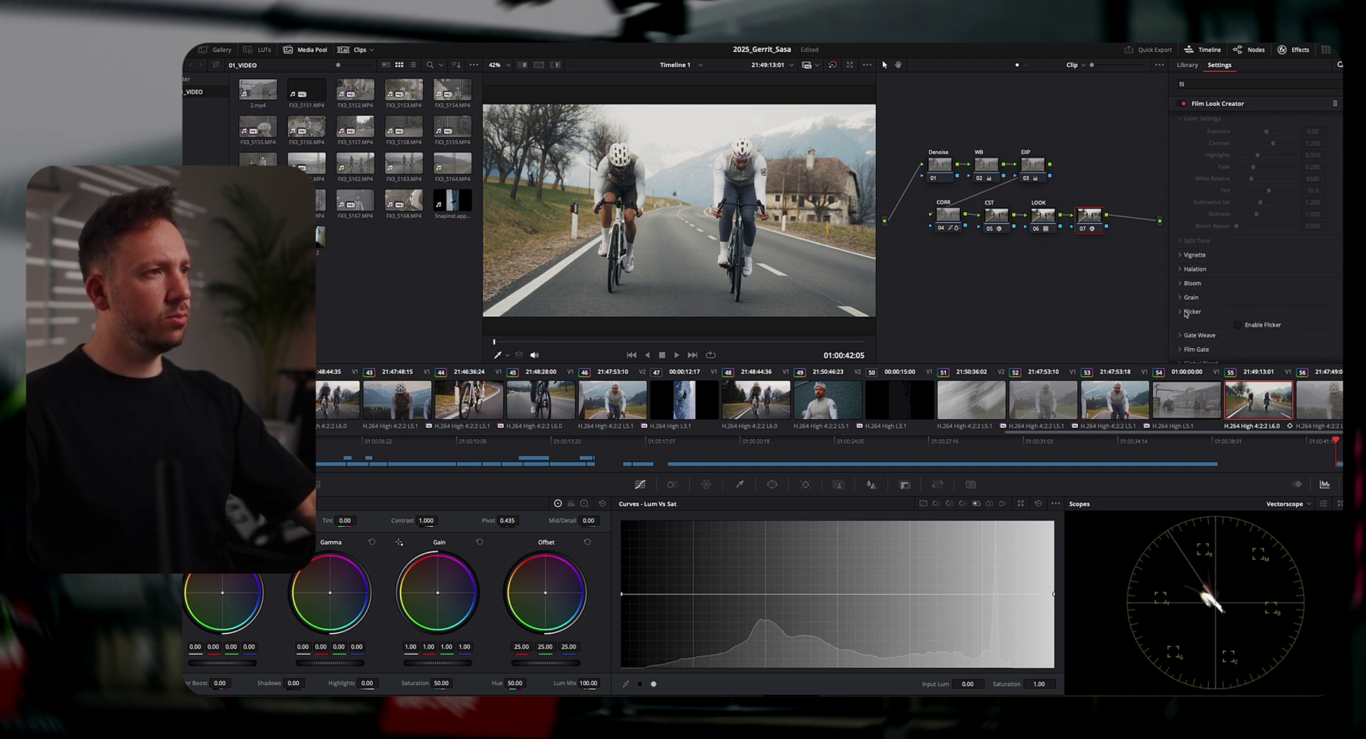
click(1182, 327)
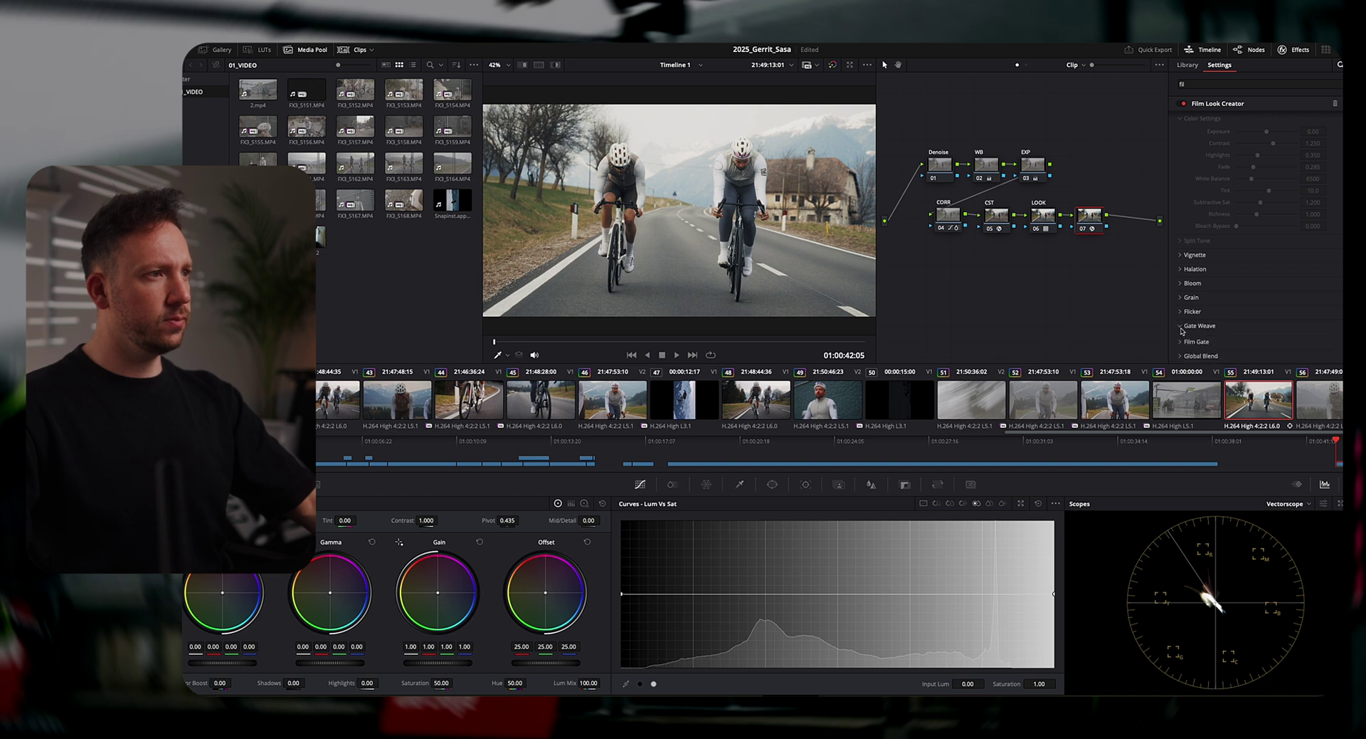
Set the Film Look Creator vignette amount to 0.279 and compare it on and off.
click(1182, 327)
click(1180, 255)
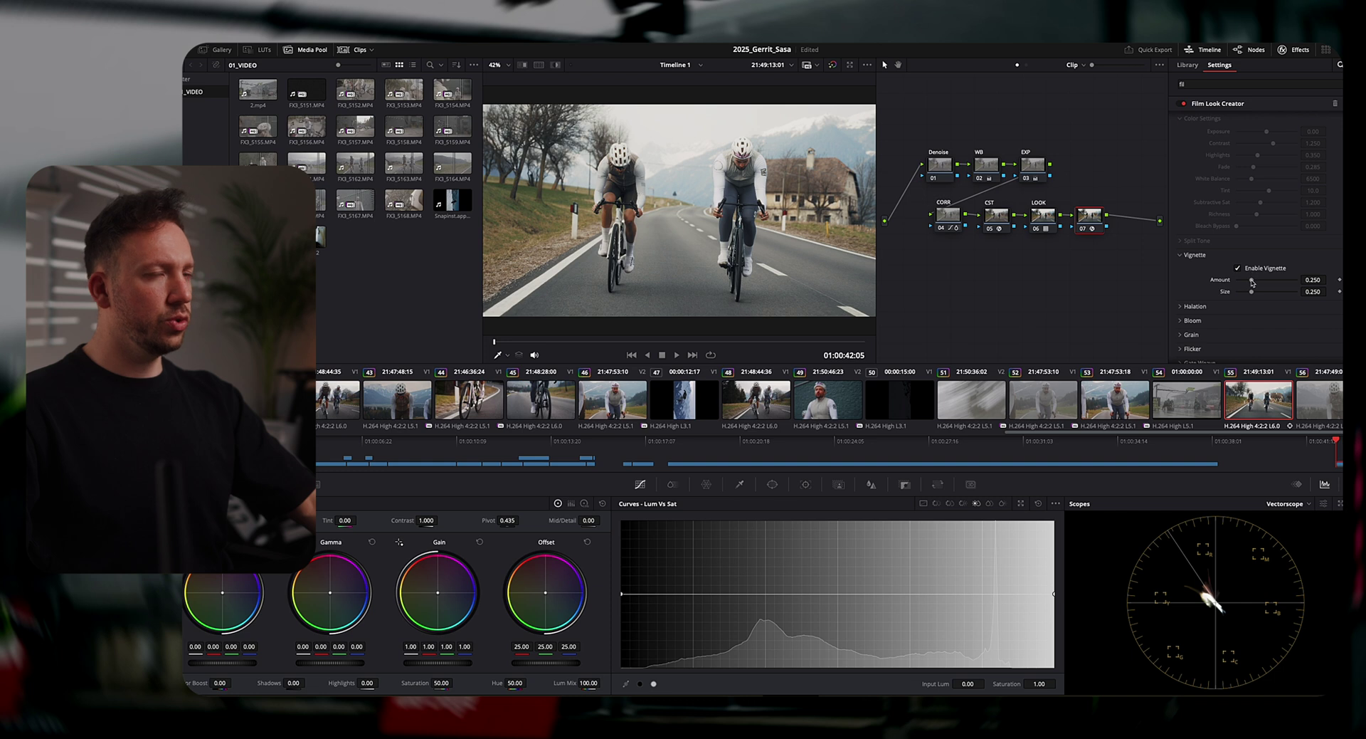
mouse_move(1252, 282)
mouse_down()
mouse_move(1275, 292)
mouse_move(1253, 280)
mouse_up()
click(1239, 268)
click(1238, 268)
click(1239, 269)
click(1239, 269)
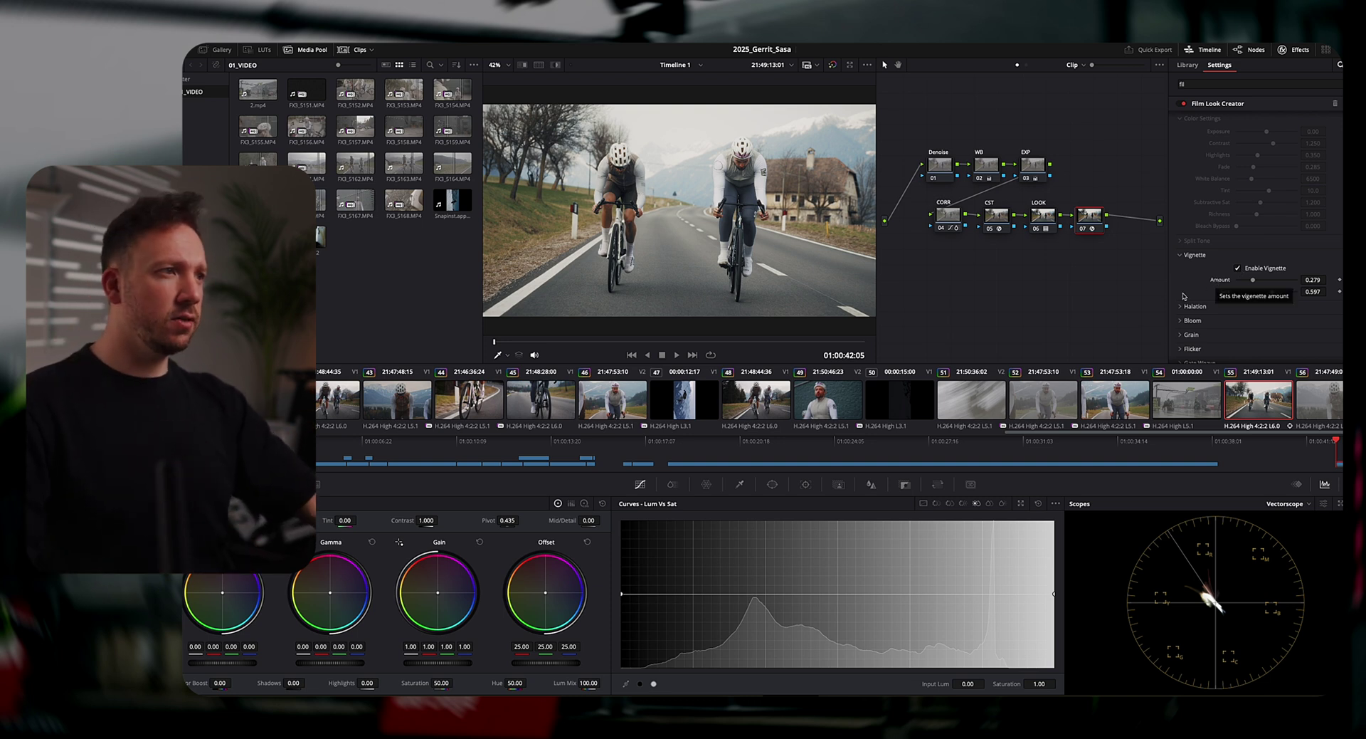
Set halation amount to 0.302 with reduced saturation, and bloom to 0.527, radius 22.5.
click(1284, 306)
scroll(1287, 308, down, 2)
mouse_move(1253, 289)
mouse_down()
mouse_move(1273, 289)
mouse_move(1241, 289)
mouse_move(1253, 311)
mouse_up()
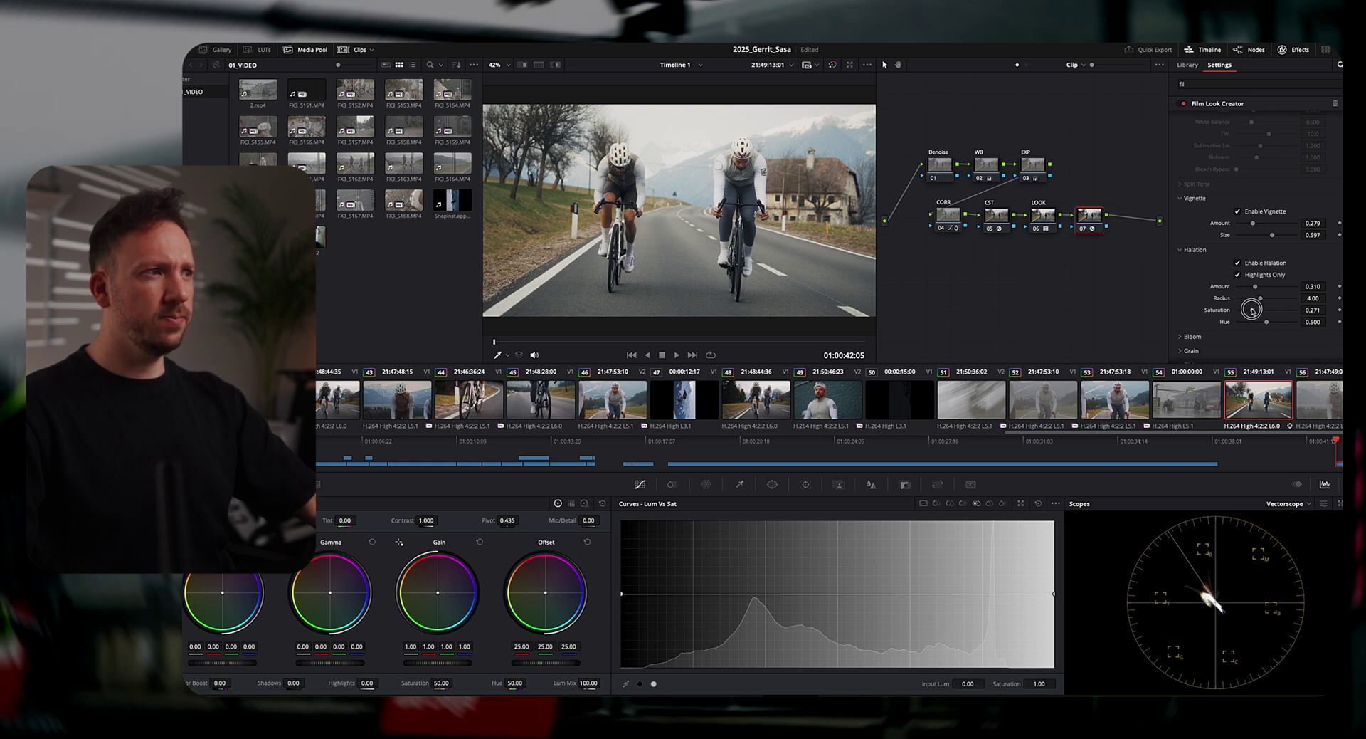
mouse_move(1252, 310)
mouse_down()
mouse_move(1298, 310)
mouse_move(1298, 287)
mouse_up()
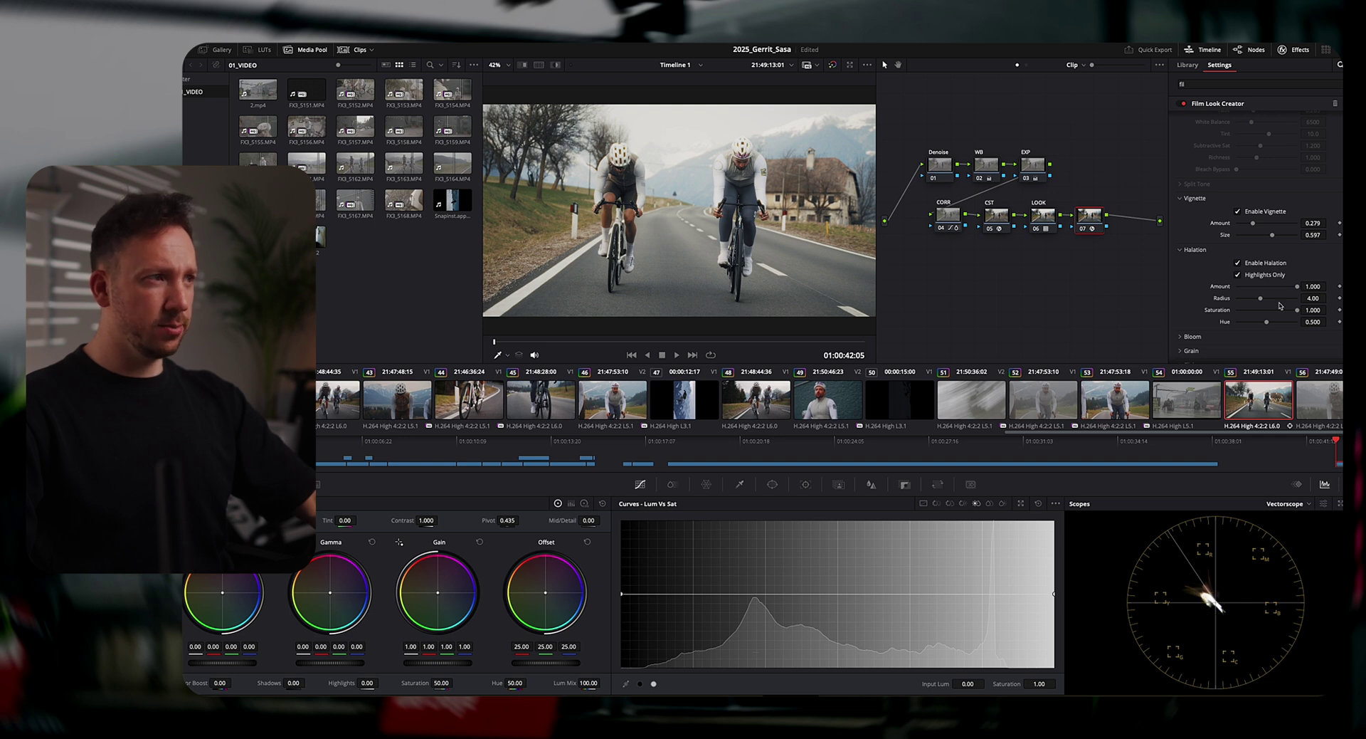
mouse_move(1297, 310)
mouse_down()
mouse_move(1253, 311)
mouse_move(1259, 286)
mouse_move(1253, 314)
mouse_move(1289, 302)
mouse_move(1270, 307)
mouse_up()
scroll(1256, 291, down, 2)
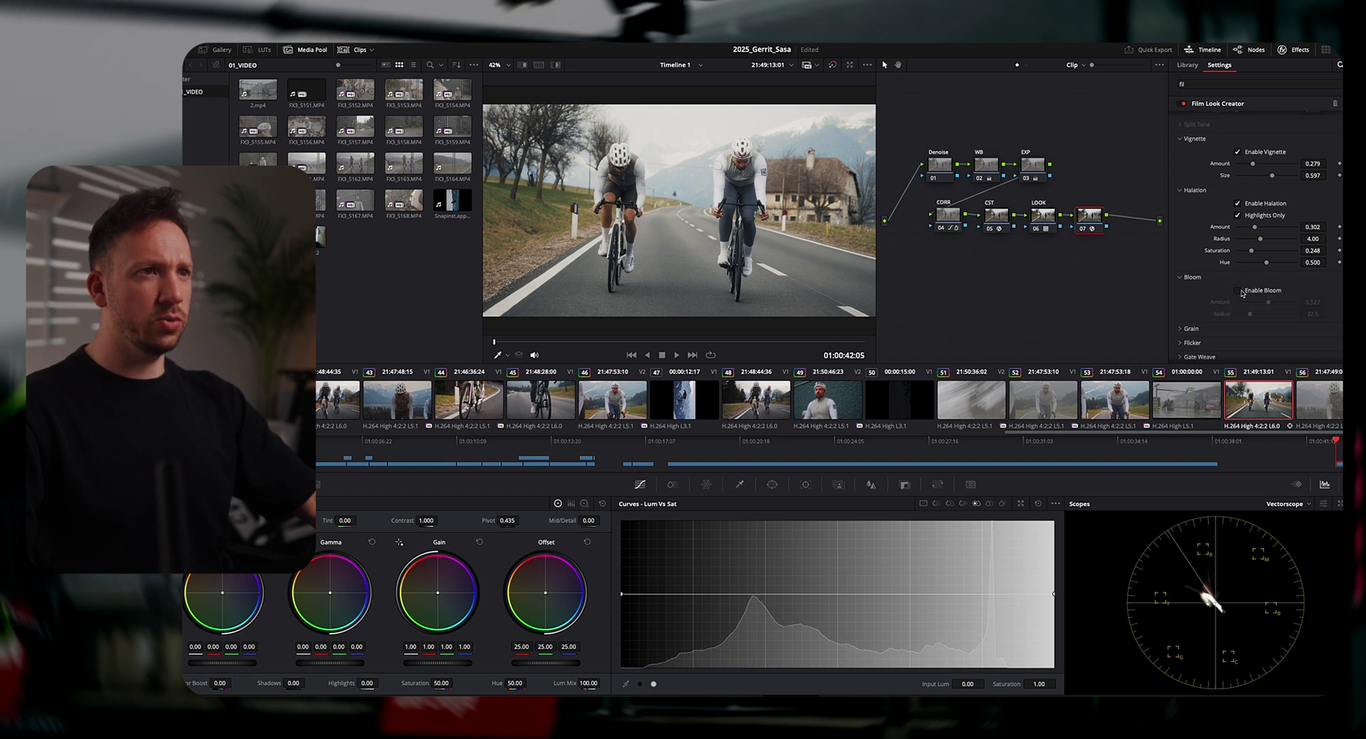
Toggle node 07 off and on to compare the look, then select clip 56.
click(1087, 229)
click(1087, 229)
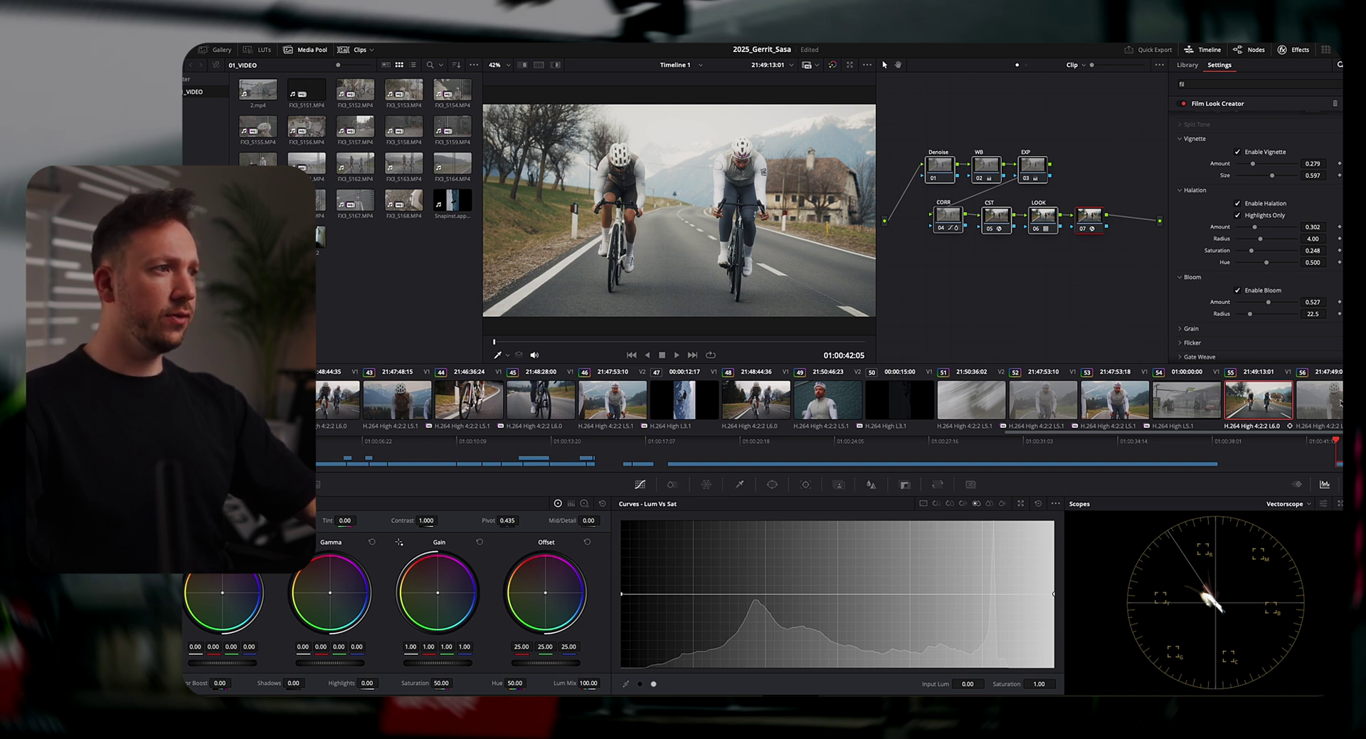
click(1339, 402)
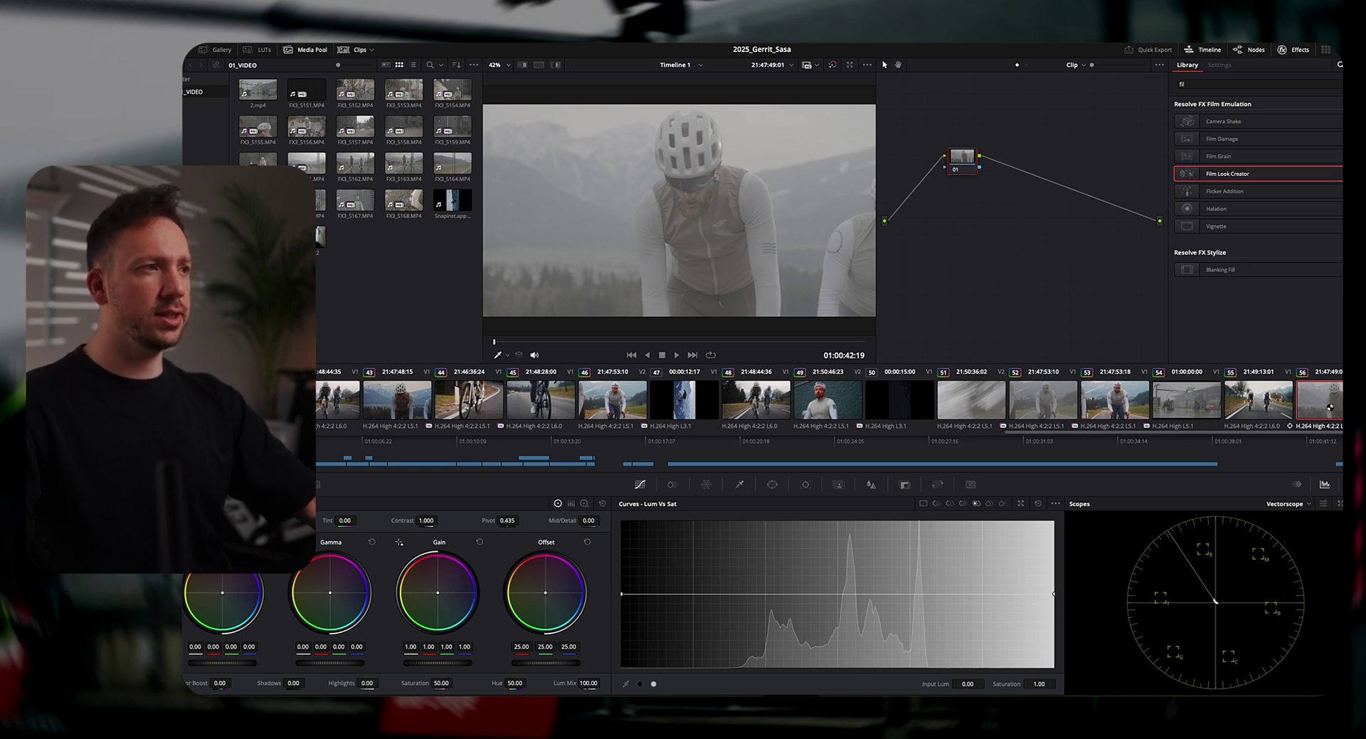
Paste the node tree onto clip 56, then lift EXP Log shadows to 10, lower highlights.
key(super+v)
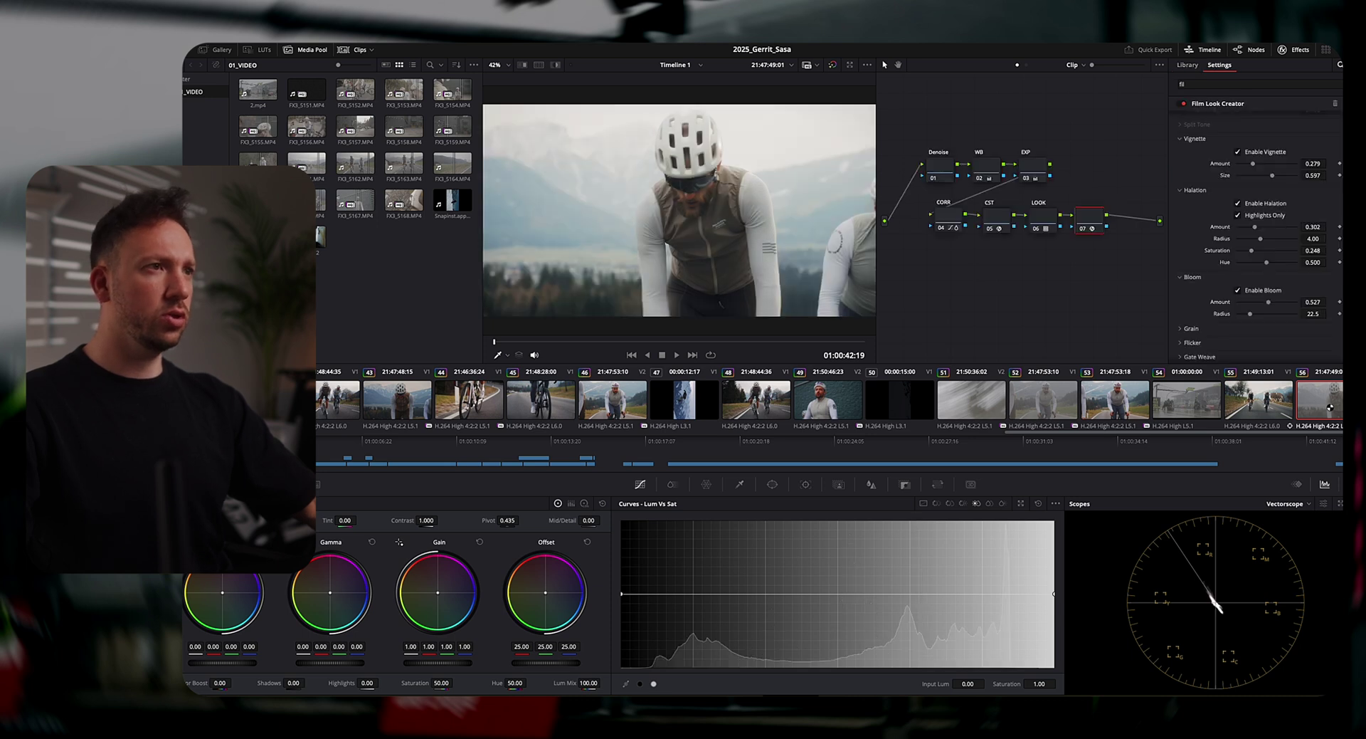
click(944, 223)
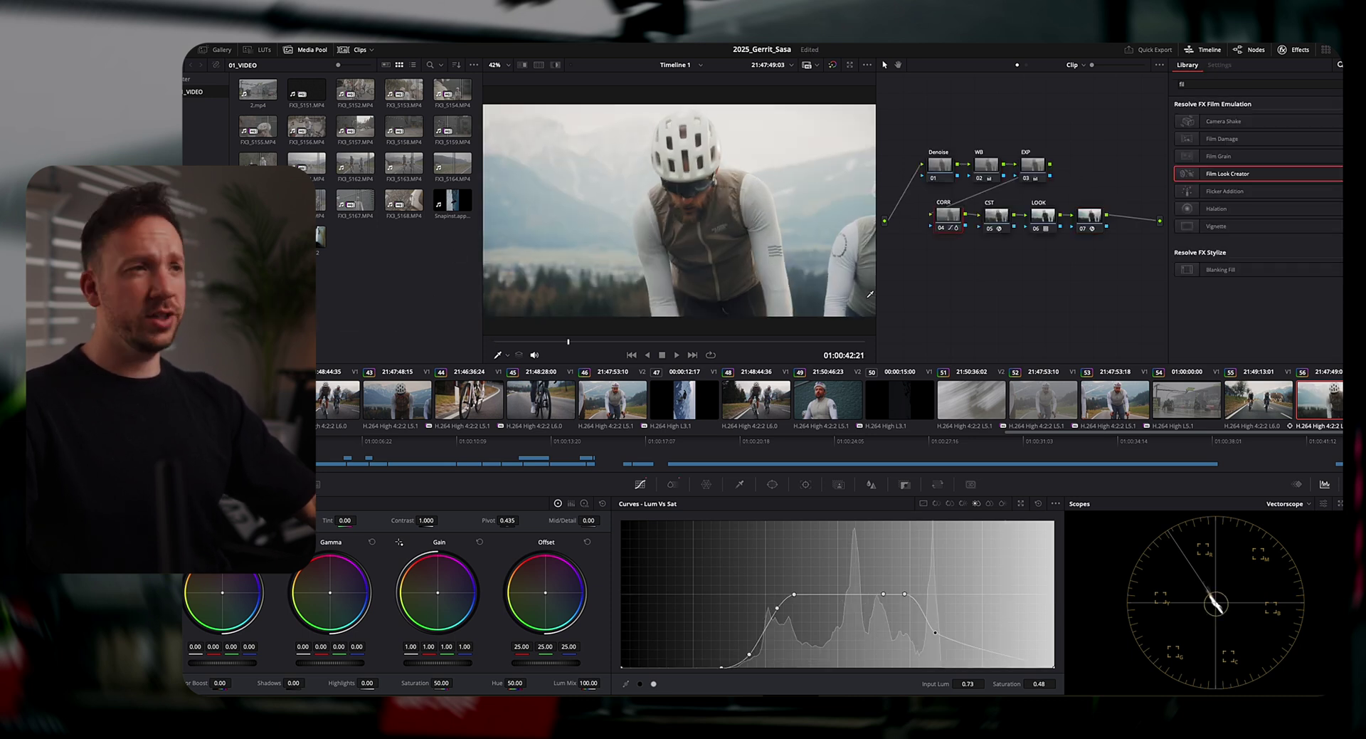
click(1047, 179)
click(584, 503)
drag(370, 685, 381, 681)
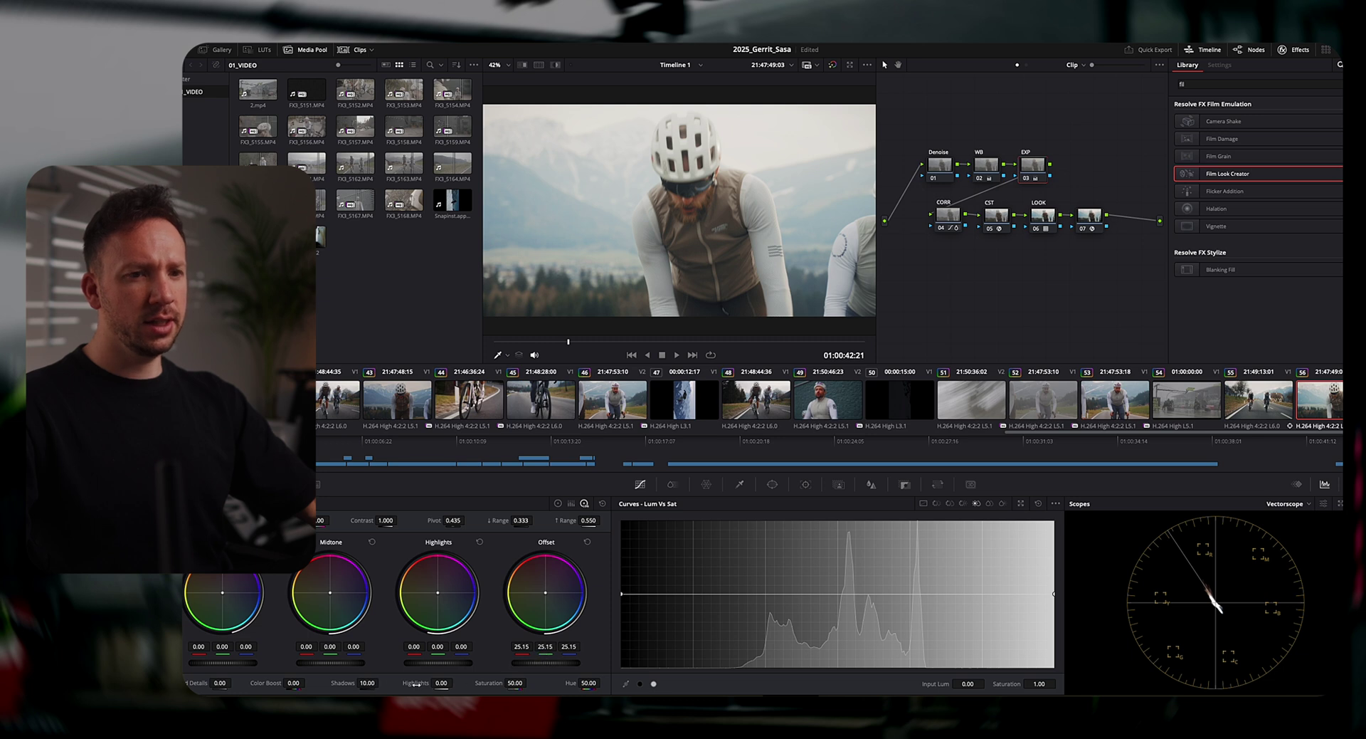
drag(437, 683, 409, 690)
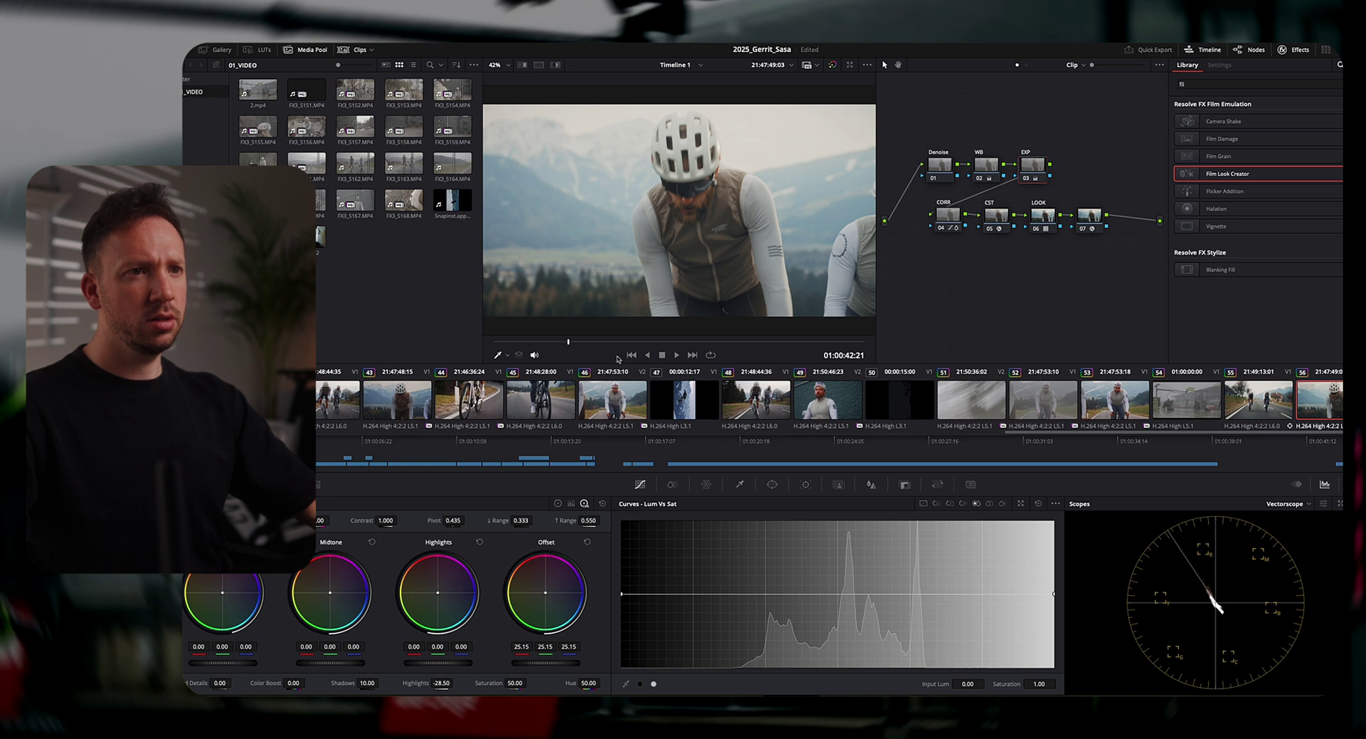
drag(577, 348, 753, 347)
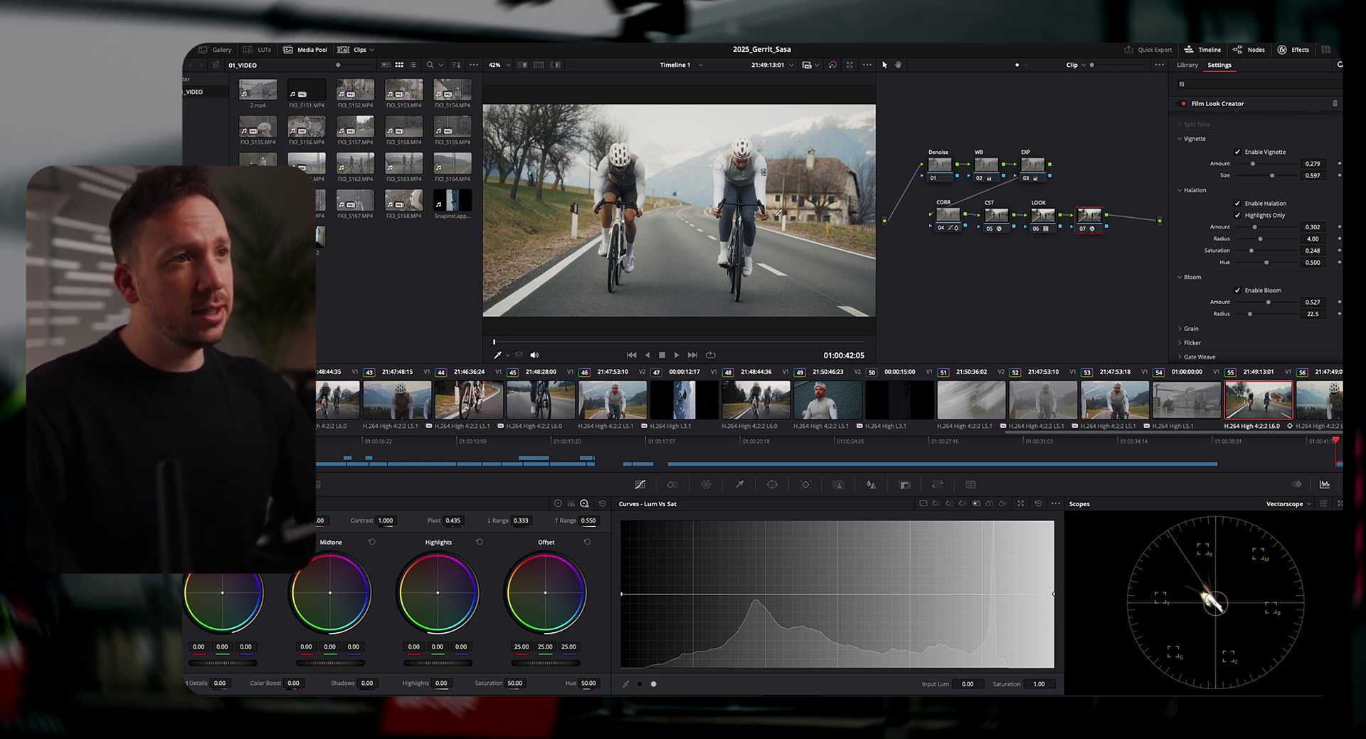
Grab a still of the cycling clip's current grade into the Gallery.
right_click(671, 189)
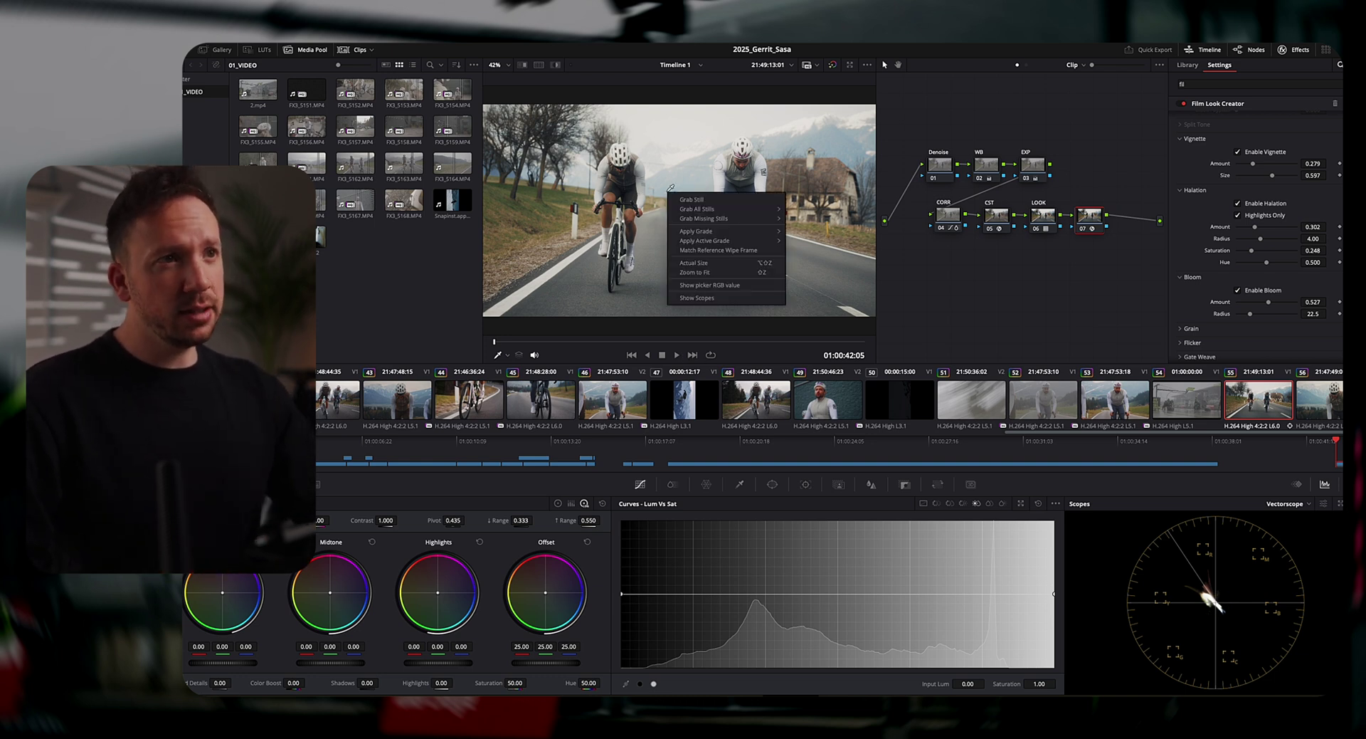
click(719, 202)
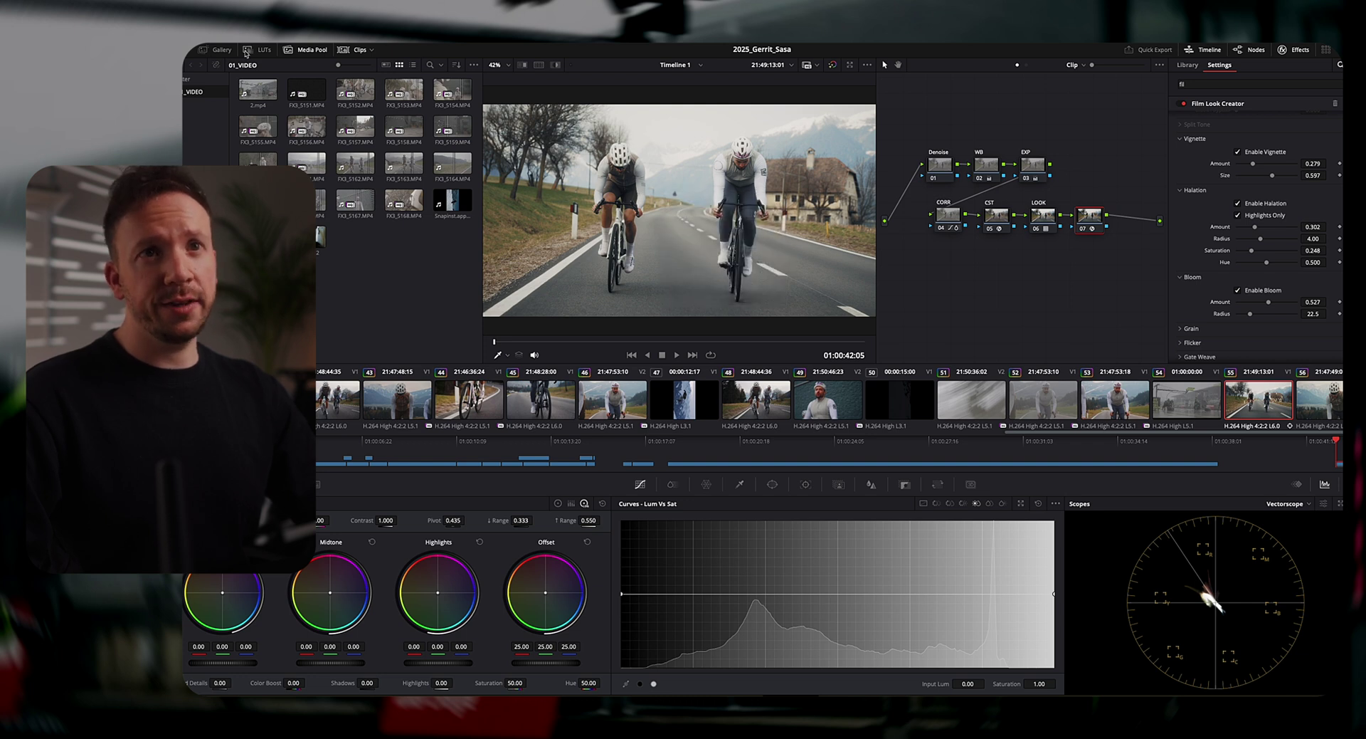
click(215, 51)
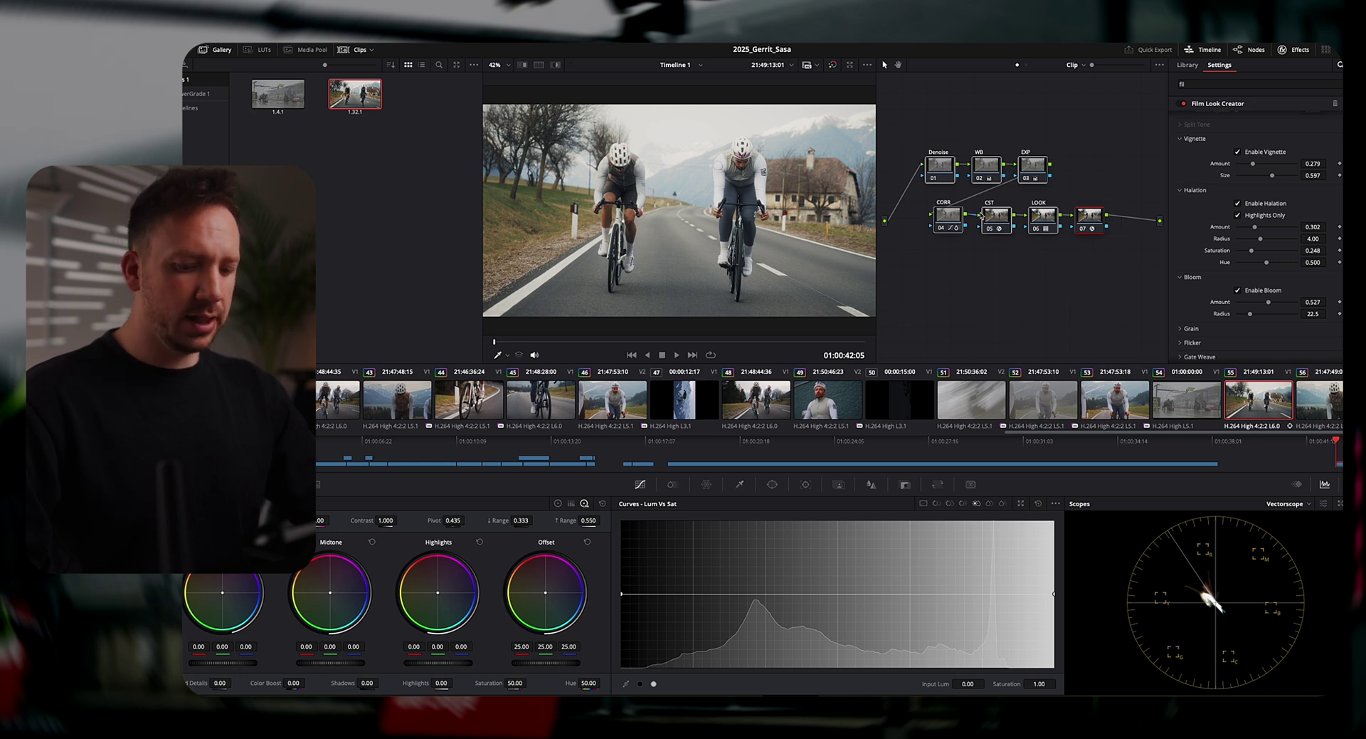
Clear all nodes, then apply still 1.32.1 to restore the seven-node grade.
key(ctrl+a)
key(Delete)
middle_click(360, 99)
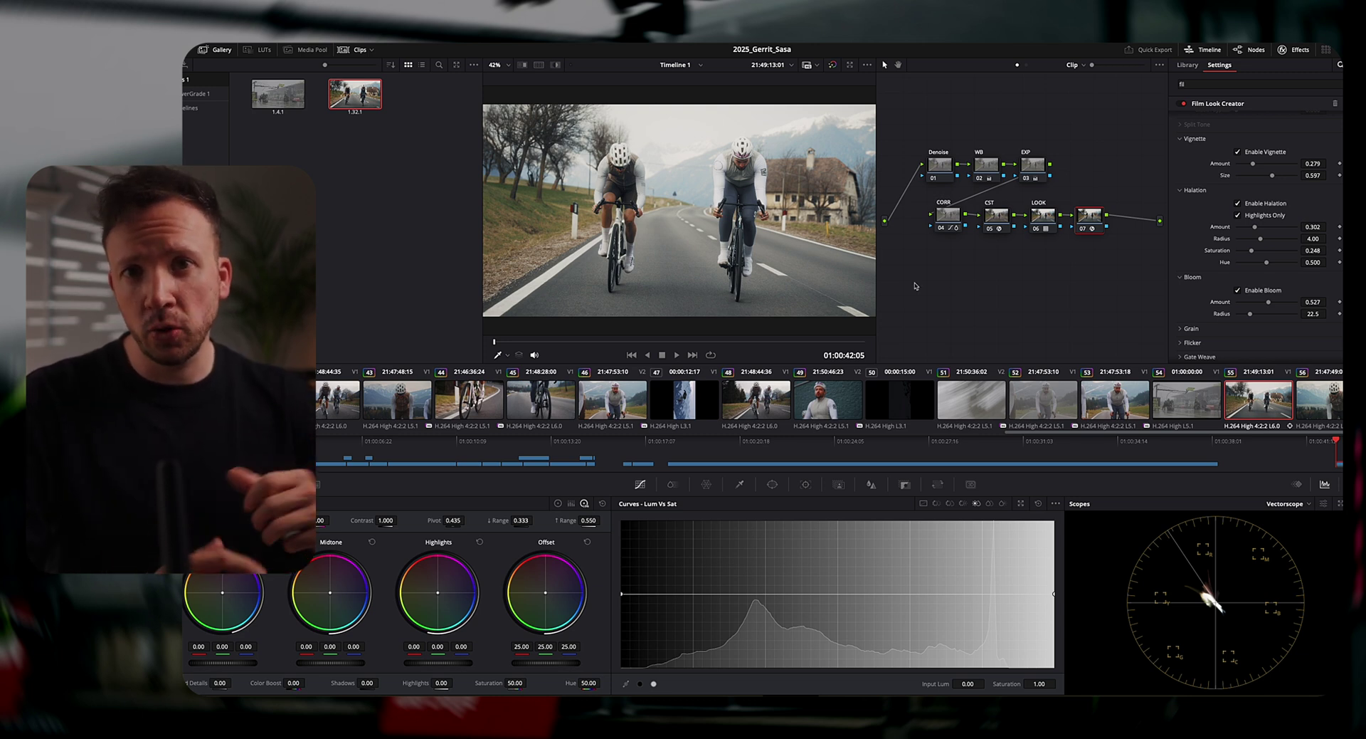
Lower node 06 LOOK's Key Output Gain from 1.000 to about 0.56.
click(1043, 215)
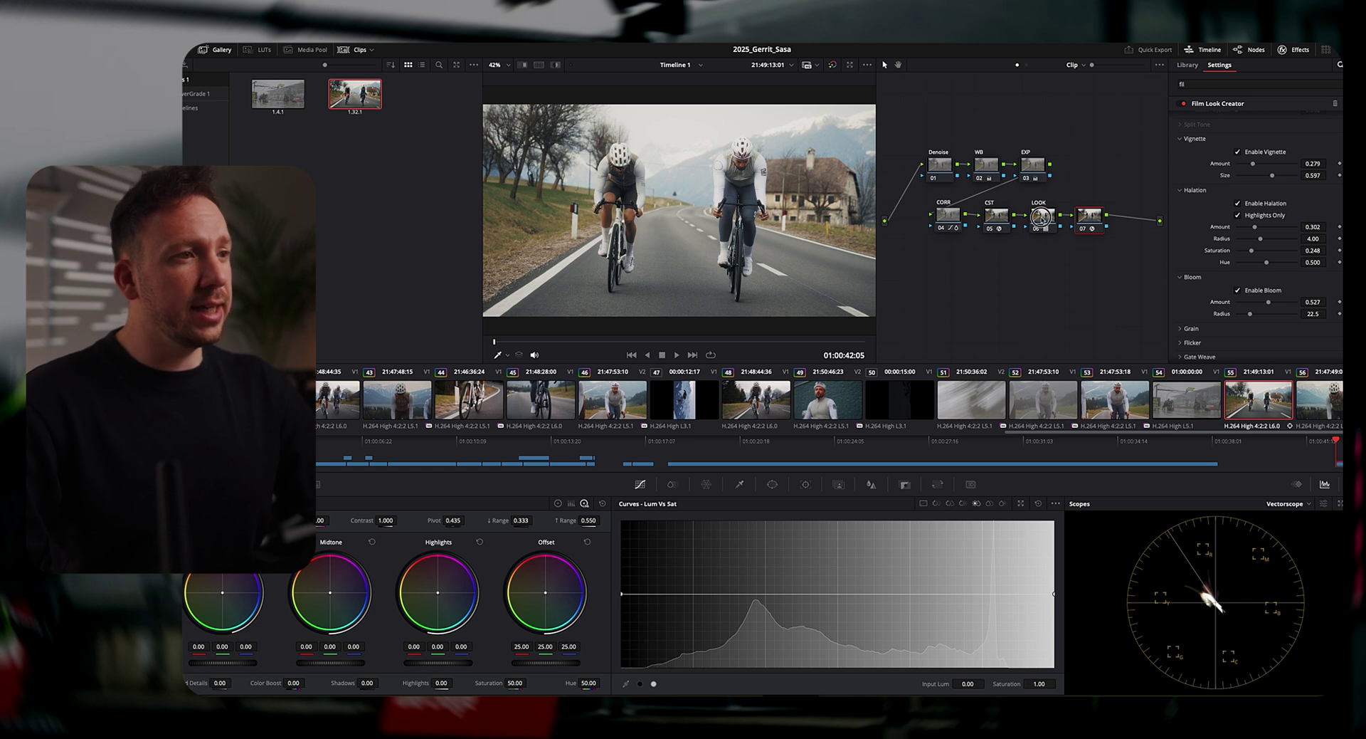
click(902, 486)
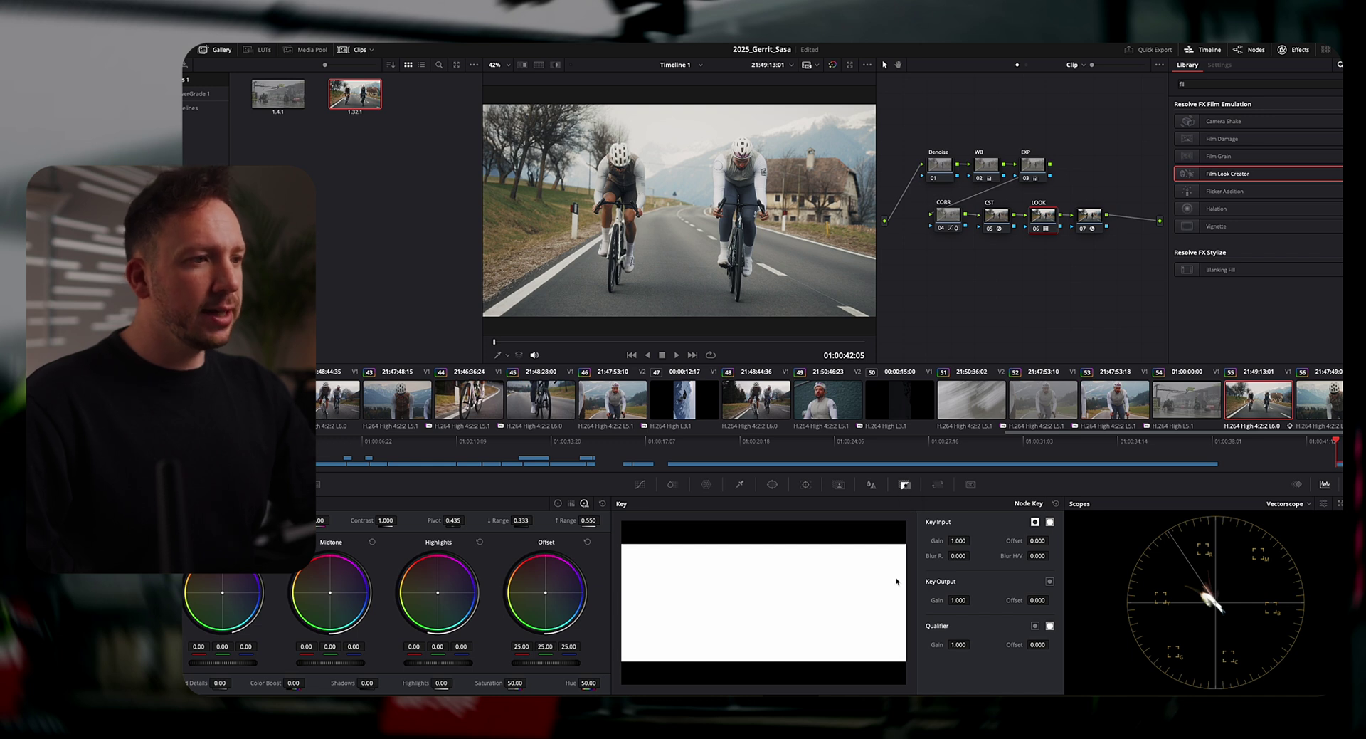
drag(959, 600, 736, 594)
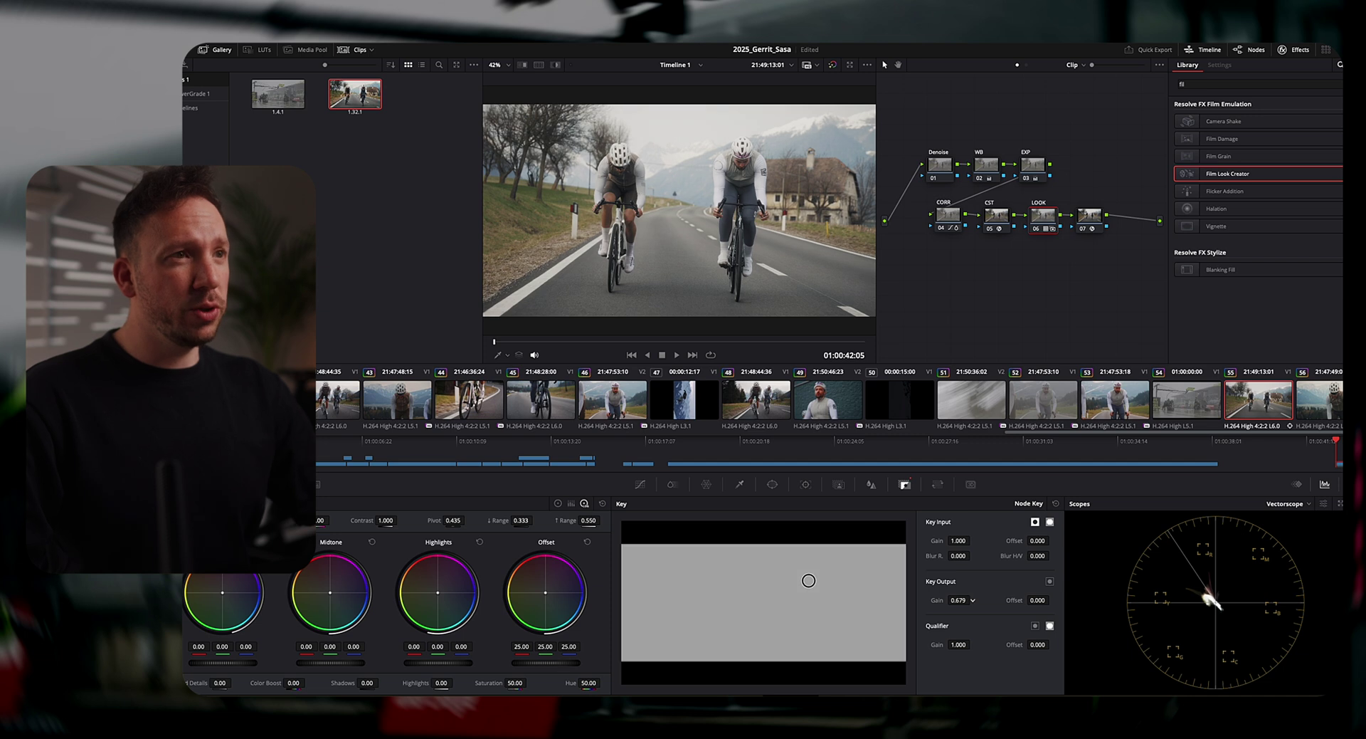
drag(797, 593, 759, 589)
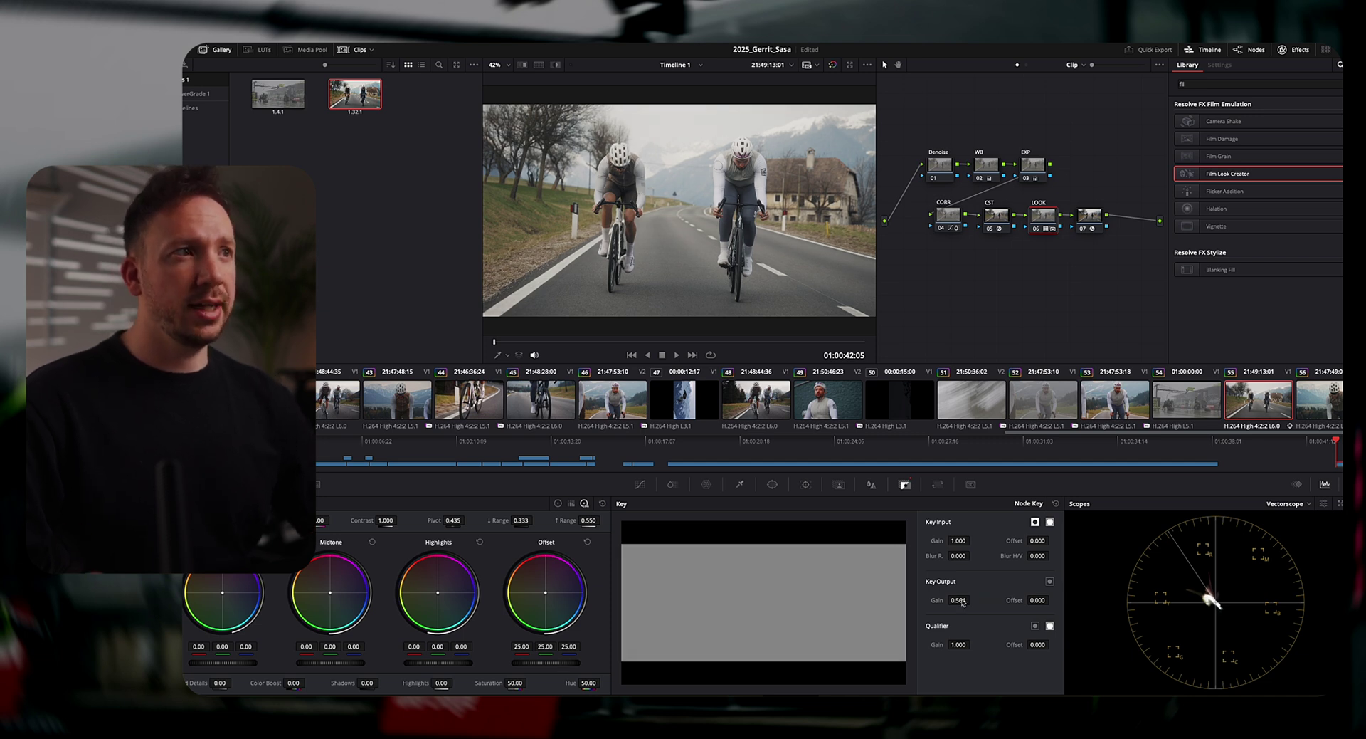